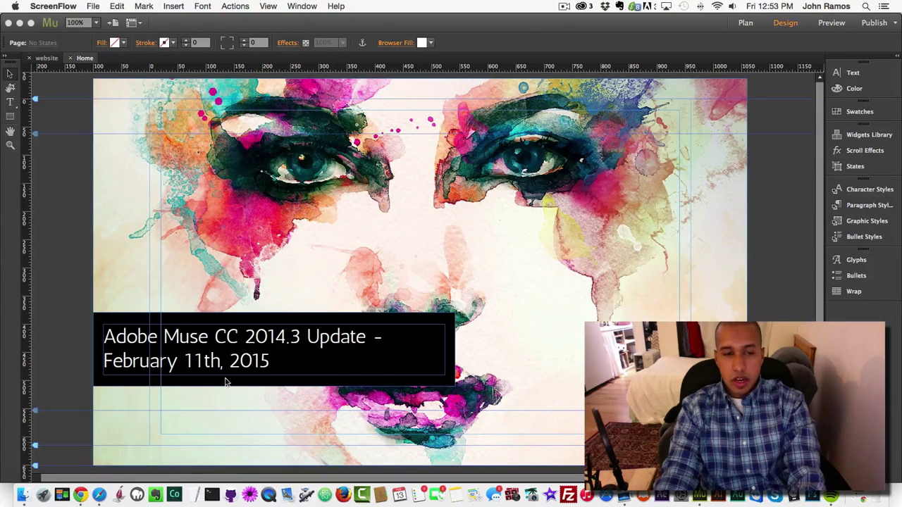
# - Scroll the Muse Help what's-new page down to the Plan View Enhancements section
pyautogui.click(79, 493)
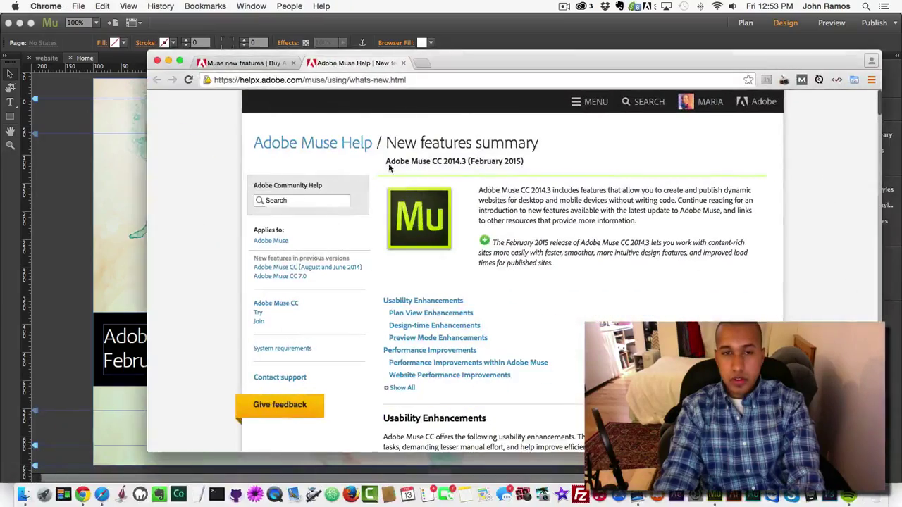
pyautogui.scroll(-2, 536, 232)
pyautogui.click(158, 81)
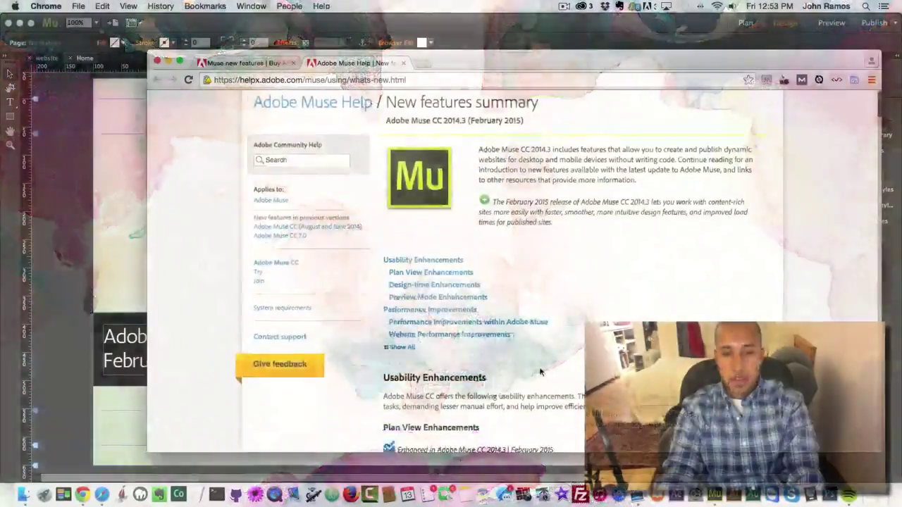
pyautogui.scroll(-9, 540, 371)
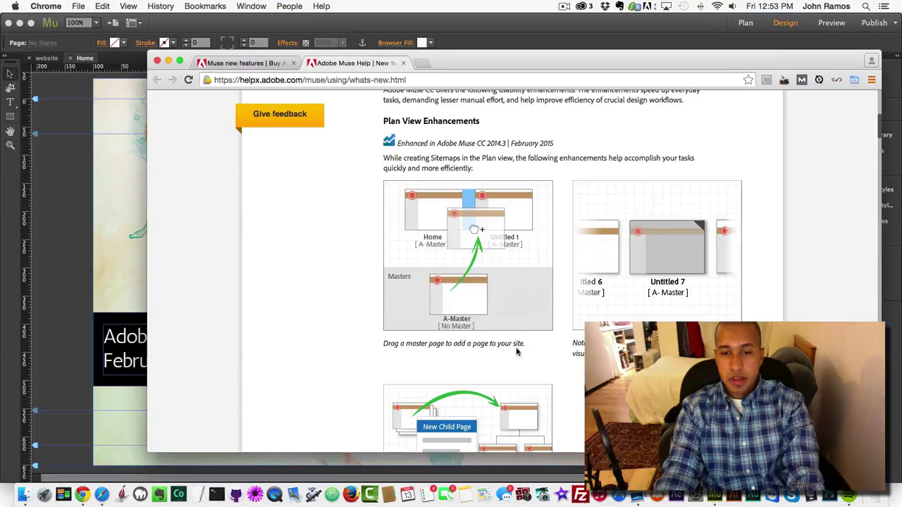
# - In Plan view, add pages Untitled 2 and Untitled 3 based on A-Master
pyautogui.click(67, 182)
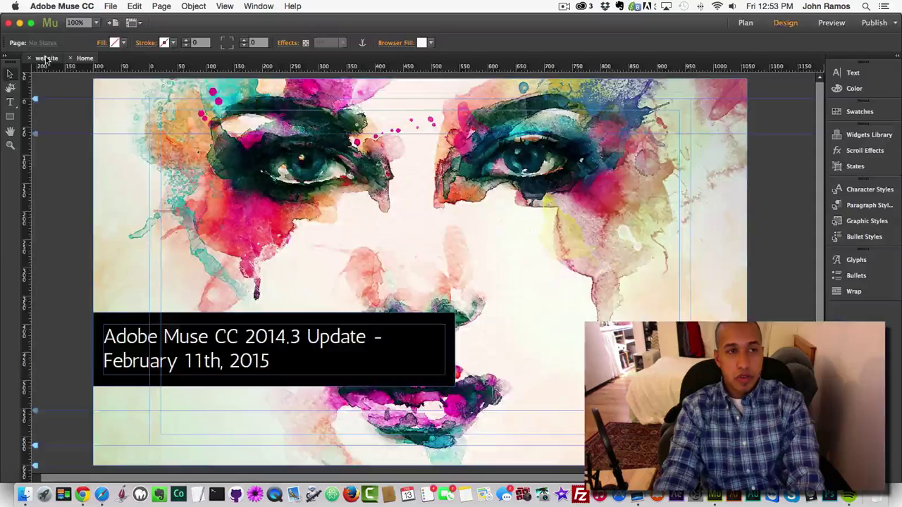
pyautogui.click(47, 58)
pyautogui.moveTo(129, 415); pyautogui.dragTo(212, 124)
pyautogui.moveTo(126, 418); pyautogui.dragTo(317, 123)
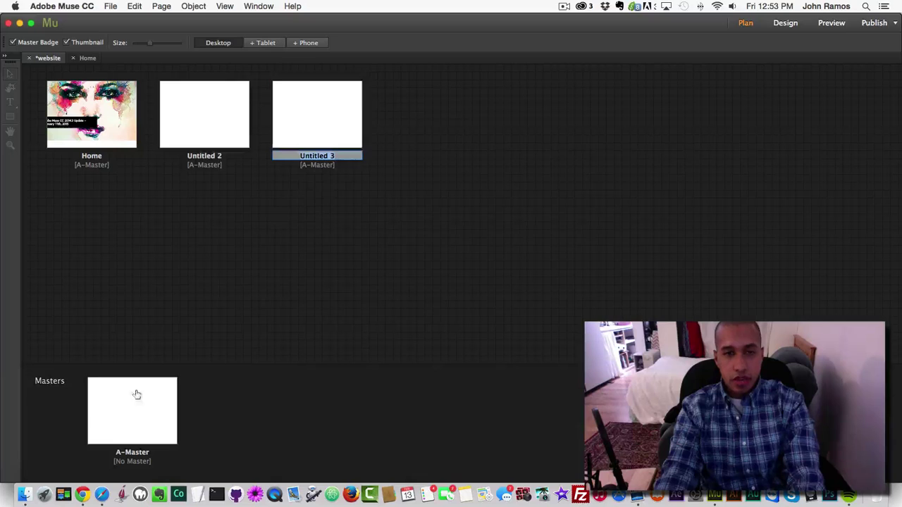
pyautogui.click(312, 201)
# - Create B-Master and C-Master, then add Untitled 4 and Untitled 5 based on them
pyautogui.click(184, 411)
pyautogui.click(127, 441)
pyautogui.click(276, 418)
pyautogui.click(298, 414)
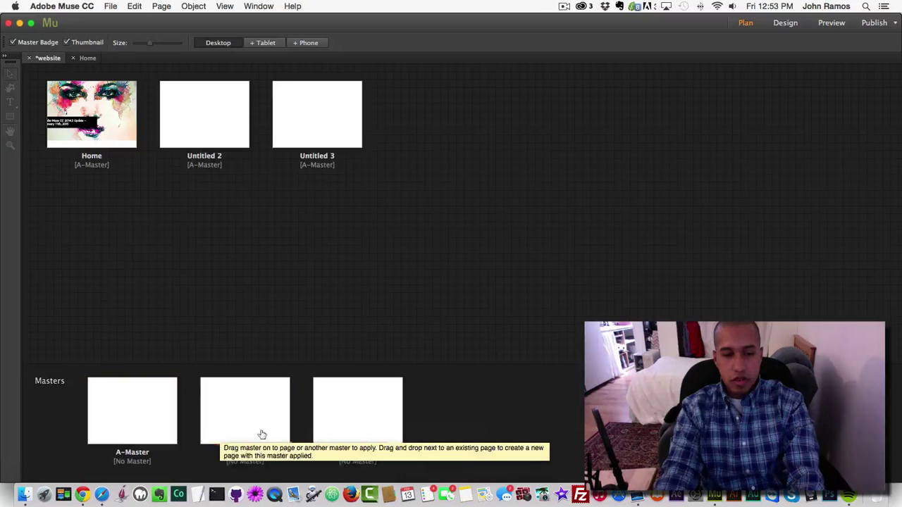
pyautogui.moveTo(233, 411); pyautogui.dragTo(463, 111)
pyautogui.moveTo(367, 378); pyautogui.dragTo(537, 165)
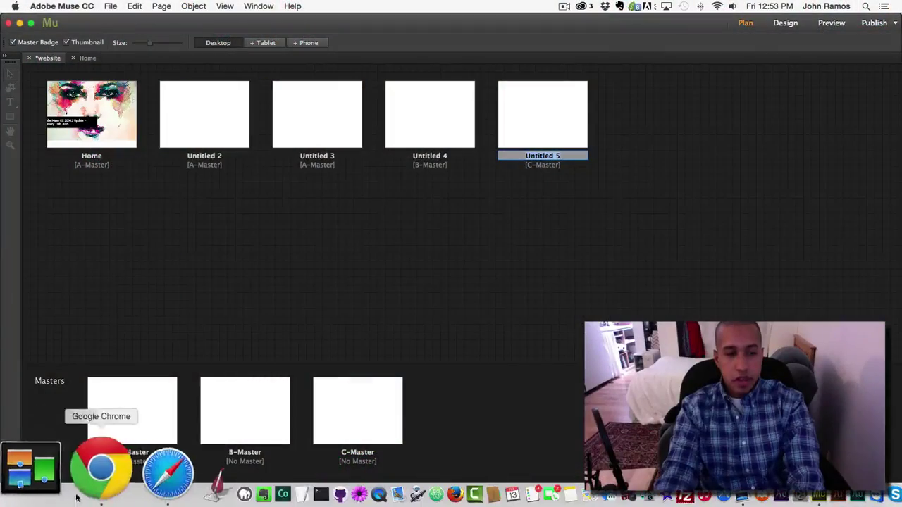
# - Review the Plan View Enhancements illustrations in the help page, then return to the Muse plan
pyautogui.click(101, 470)
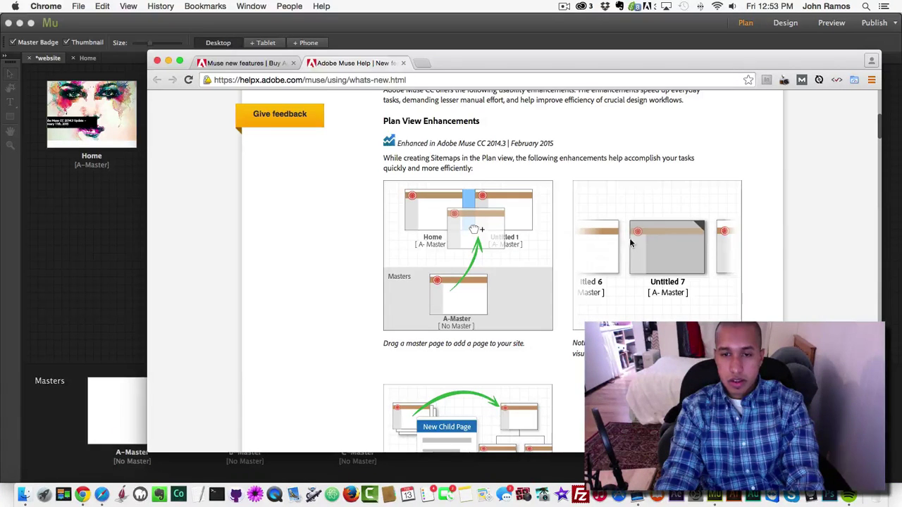
pyautogui.click(87, 207)
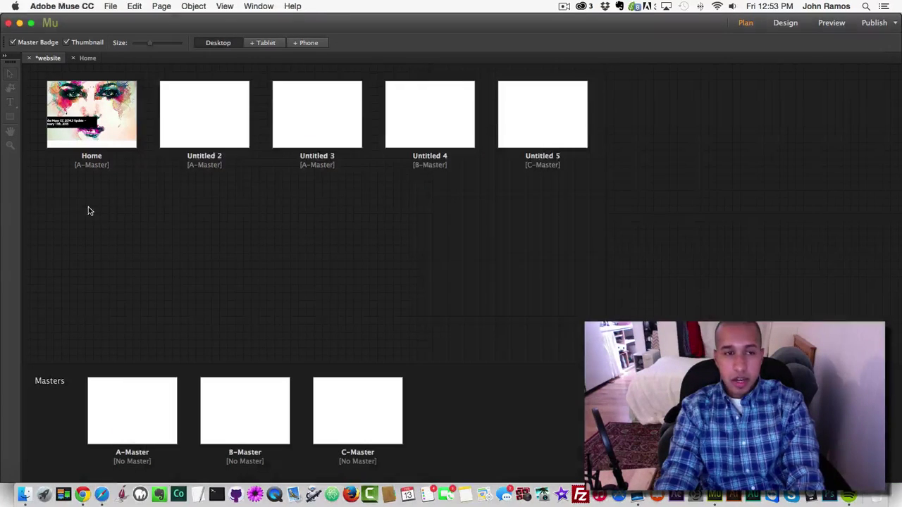
# - Toggle Export Page for Untitled 3 off, on, then off again so it is excluded from export
pyautogui.rightClick(312, 110)
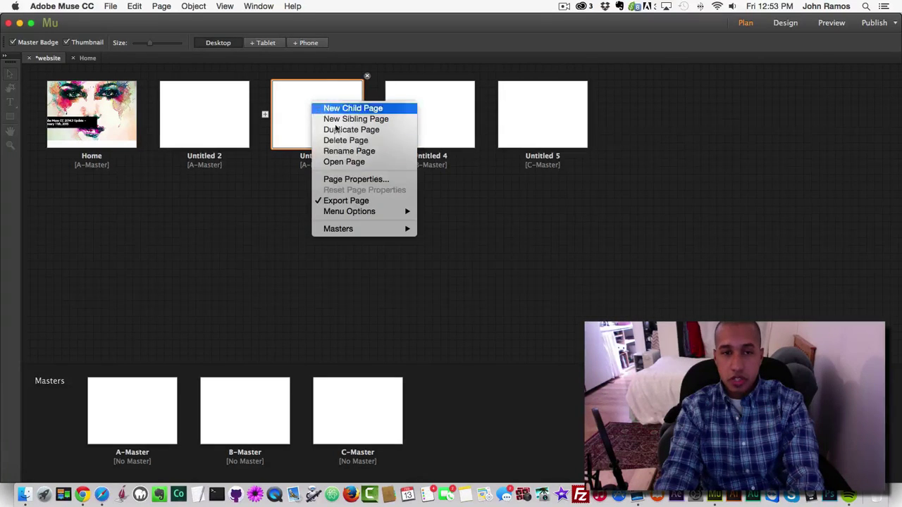
pyautogui.click(343, 202)
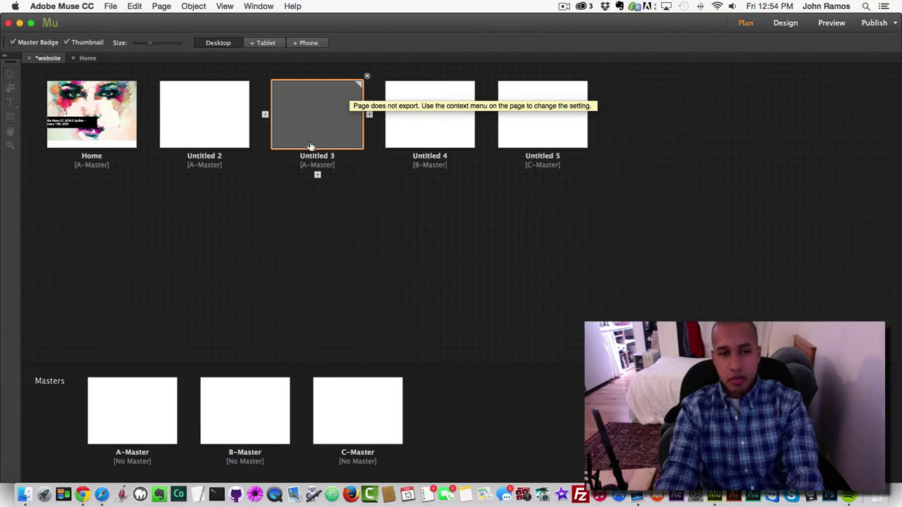
pyautogui.rightClick(308, 105)
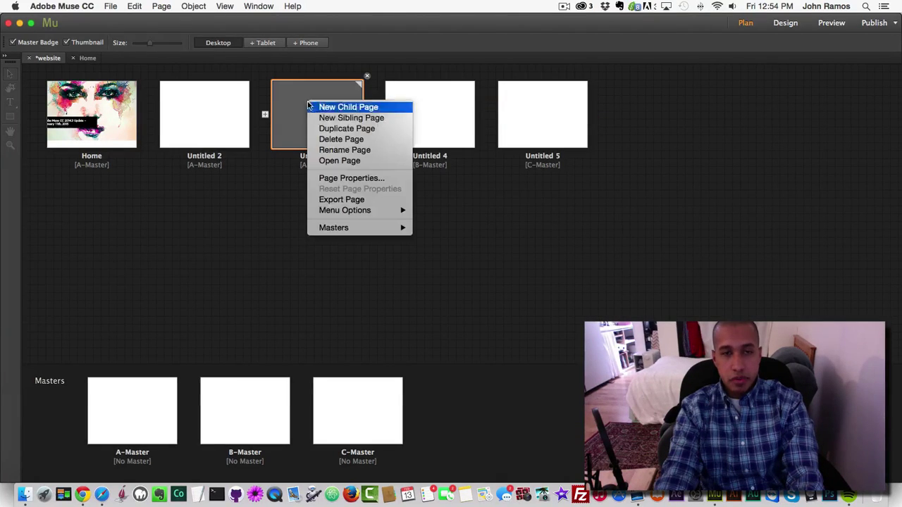
pyautogui.click(345, 201)
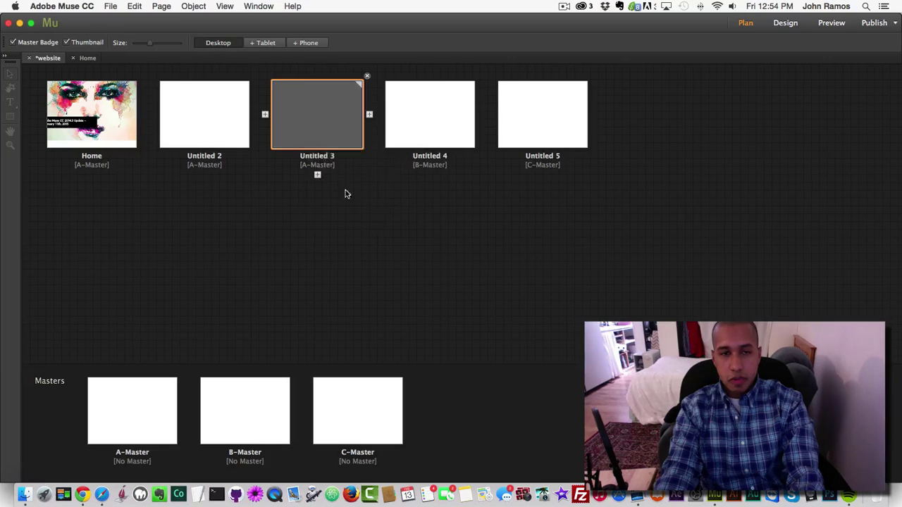
pyautogui.rightClick(314, 116)
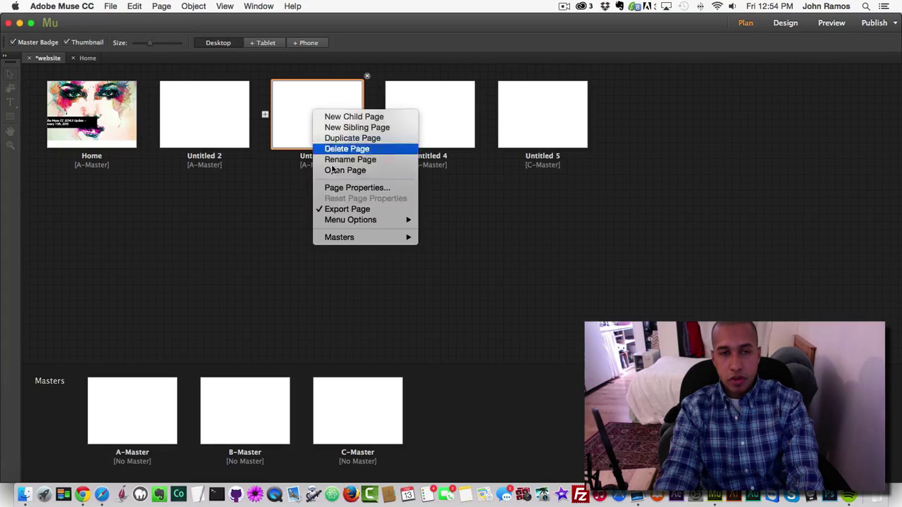
pyautogui.click(345, 203)
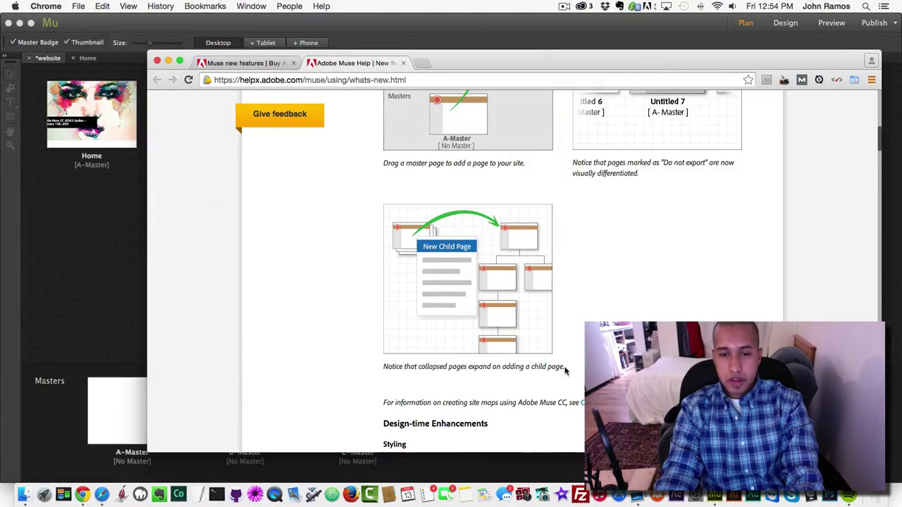
# - Add child and sibling pages under Untitled 4 with the + handles, then collapse them
pyautogui.press('super+Tab')
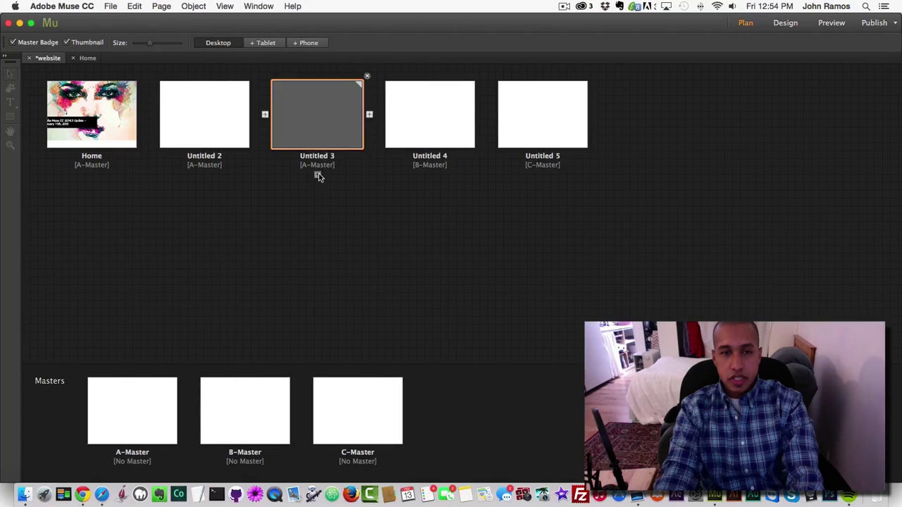
pyautogui.click(430, 176)
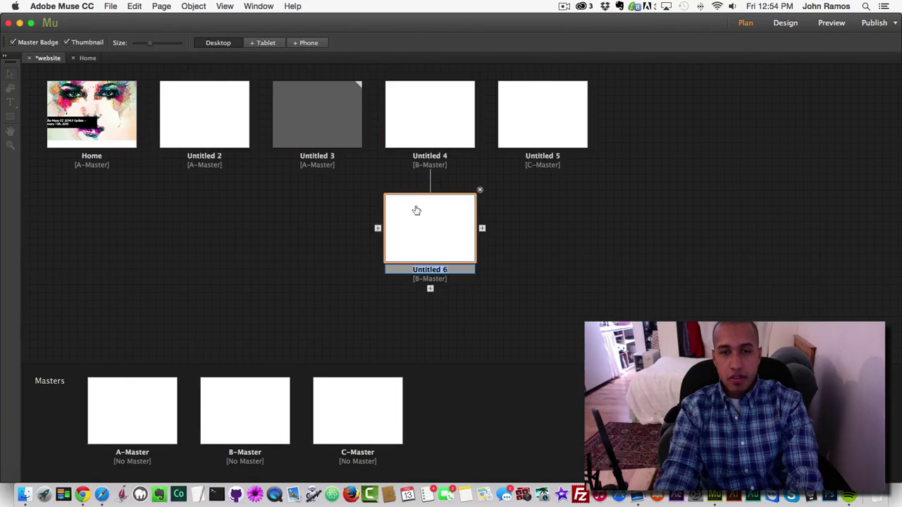
pyautogui.click(482, 228)
pyautogui.click(596, 228)
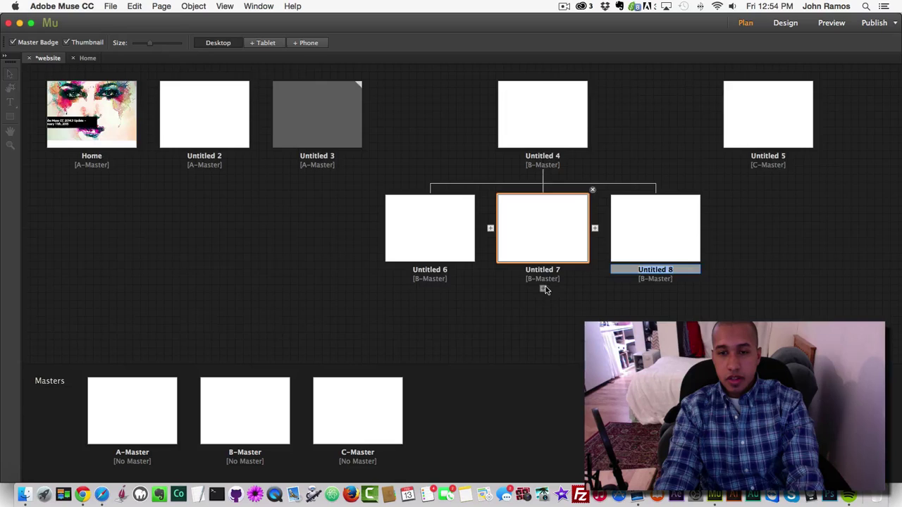
pyautogui.click(543, 289)
pyautogui.click(489, 294)
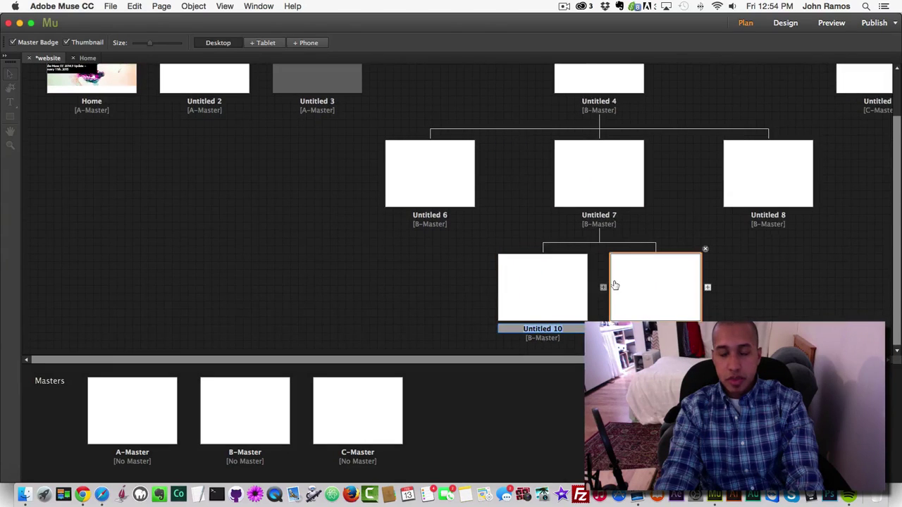
pyautogui.click(655, 323)
pyautogui.scroll(4, 630, 113)
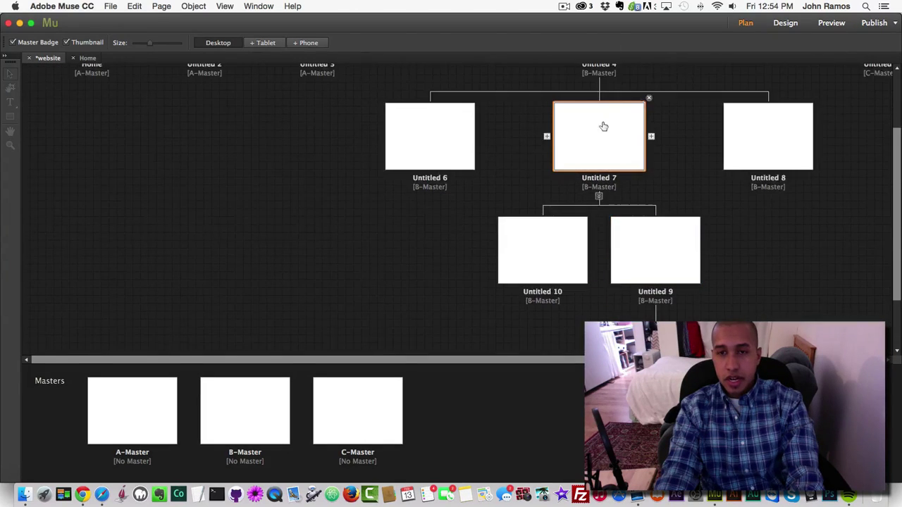
pyautogui.click(599, 132)
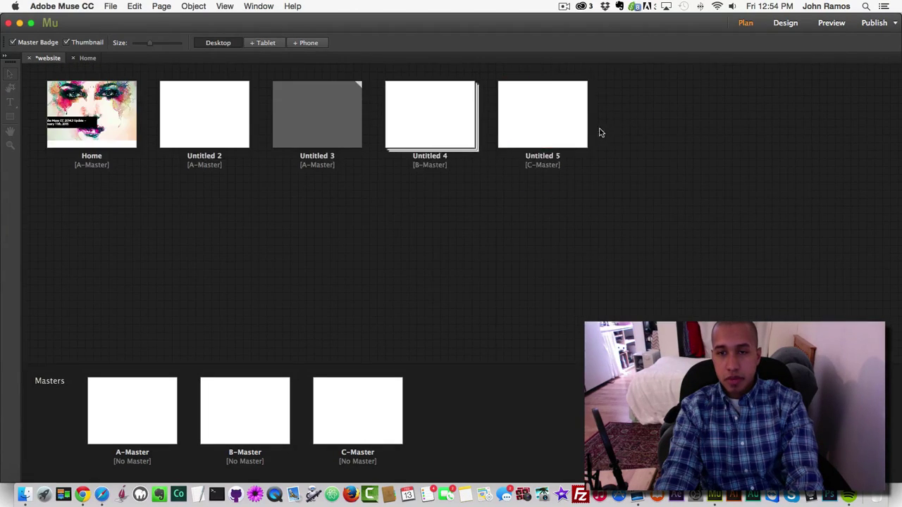
# - Add another child page to Untitled 4 via New Child Page and collapse the stack again
pyautogui.rightClick(428, 116)
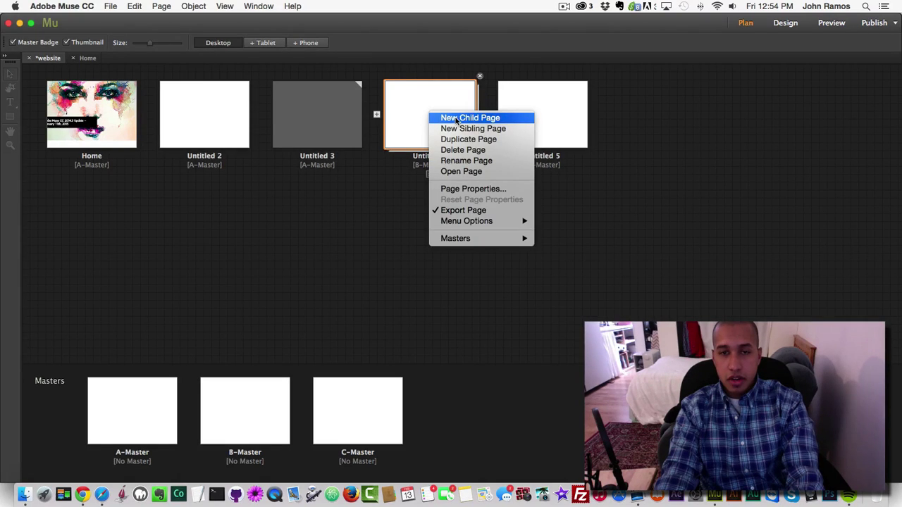
pyautogui.click(456, 120)
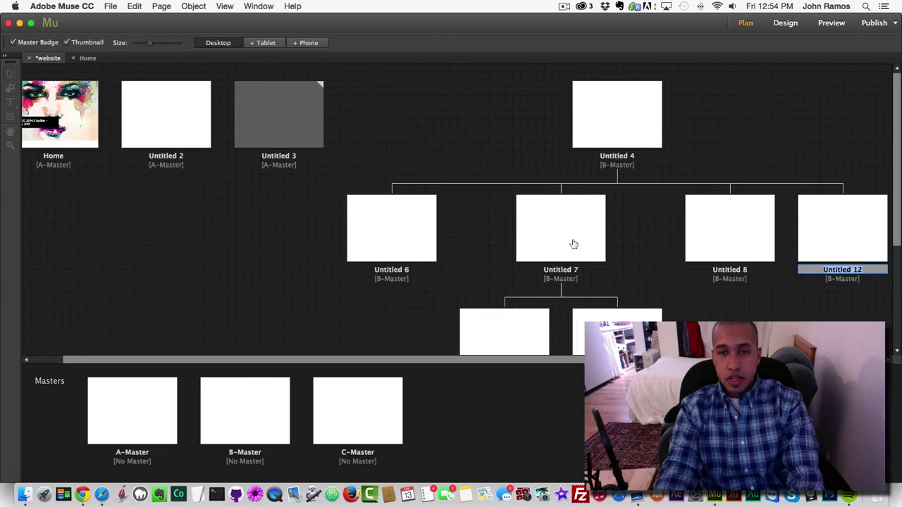
pyautogui.scroll(-2, 692, 93)
pyautogui.scroll(-2, 733, 247)
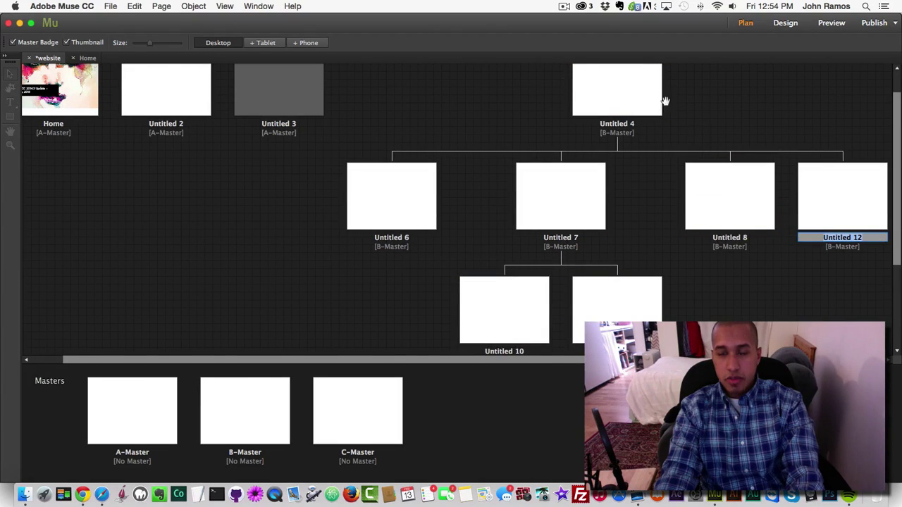
pyautogui.scroll(3, 622, 121)
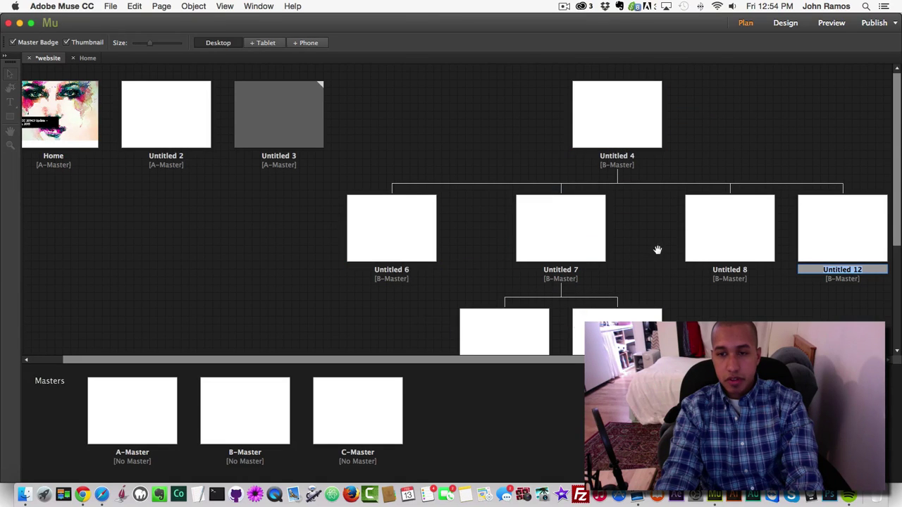
pyautogui.scroll(-1, 657, 252)
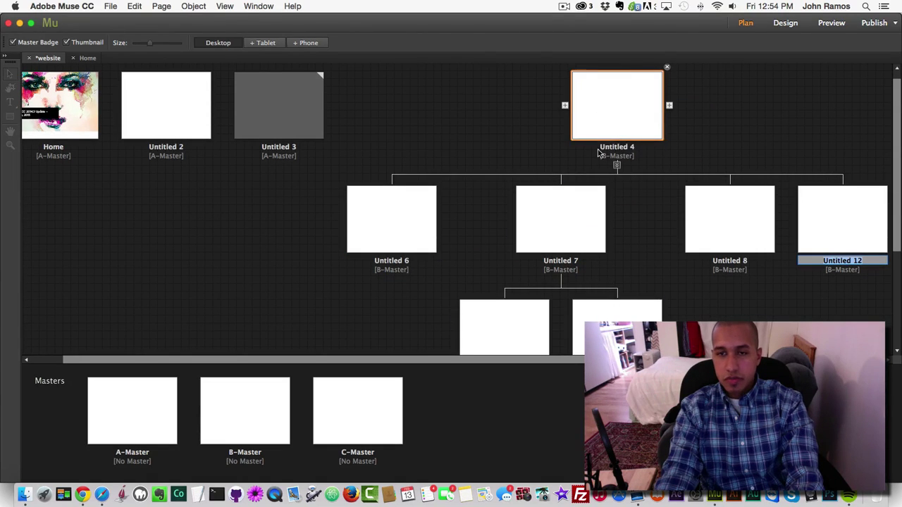
pyautogui.click(616, 167)
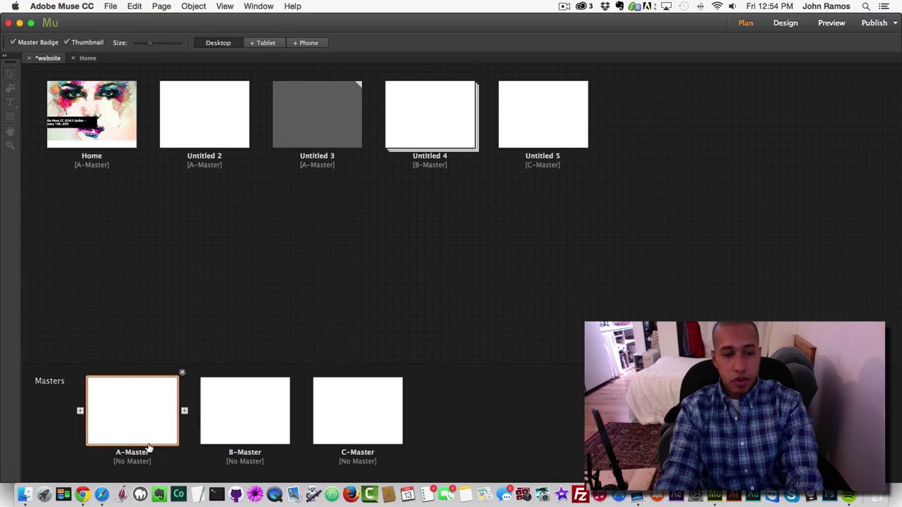
pyautogui.click(77, 468)
pyautogui.click(150, 197)
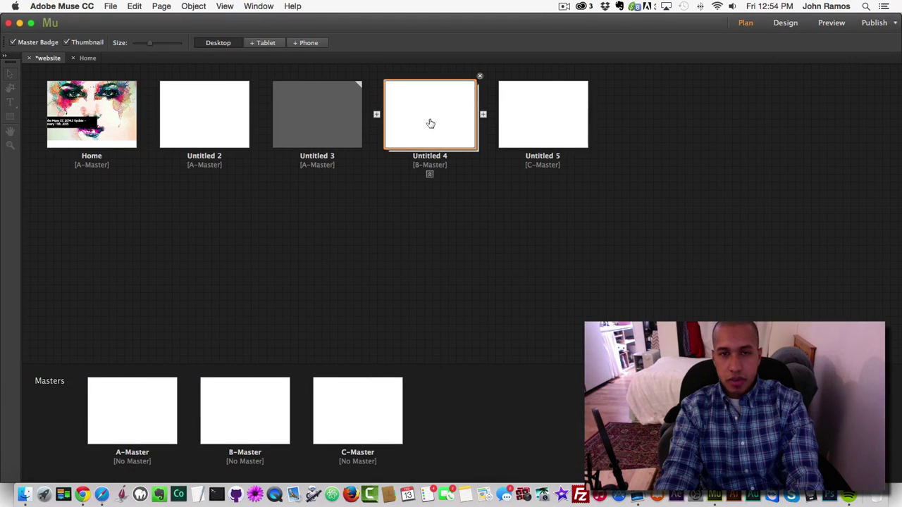
# - Scroll the help page to Design-time Enhancements describing the Clear All Styling option
pyautogui.click(81, 486)
pyautogui.scroll(-2, 406, 345)
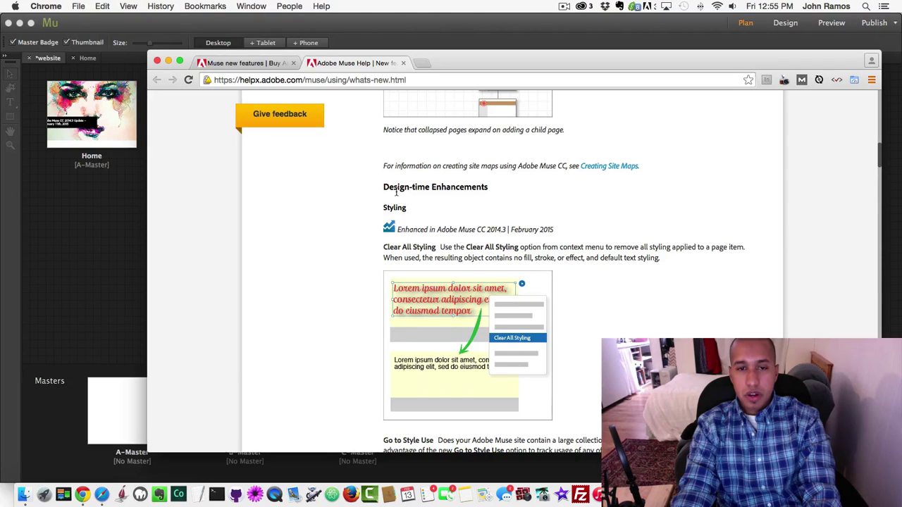
pyautogui.scroll(-2, 418, 224)
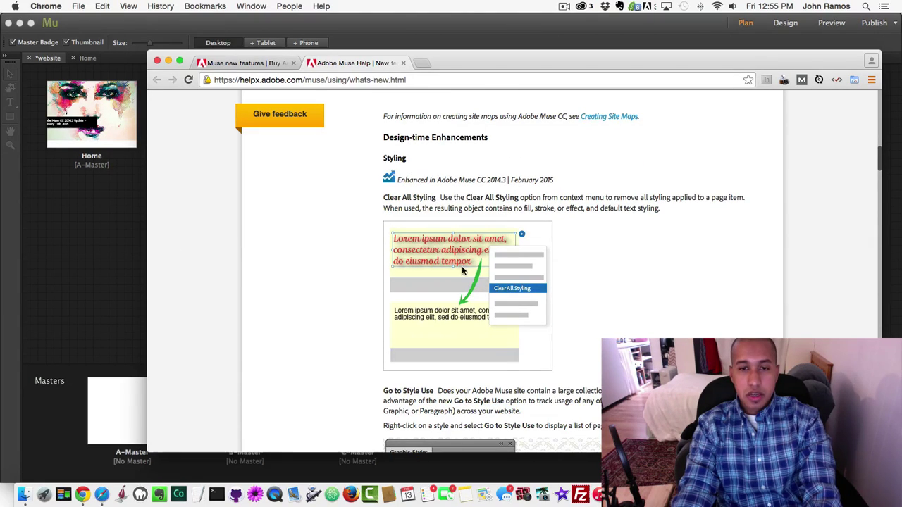
# - Open the Home page, draw a text frame, and move it down and right
pyautogui.click(179, 213)
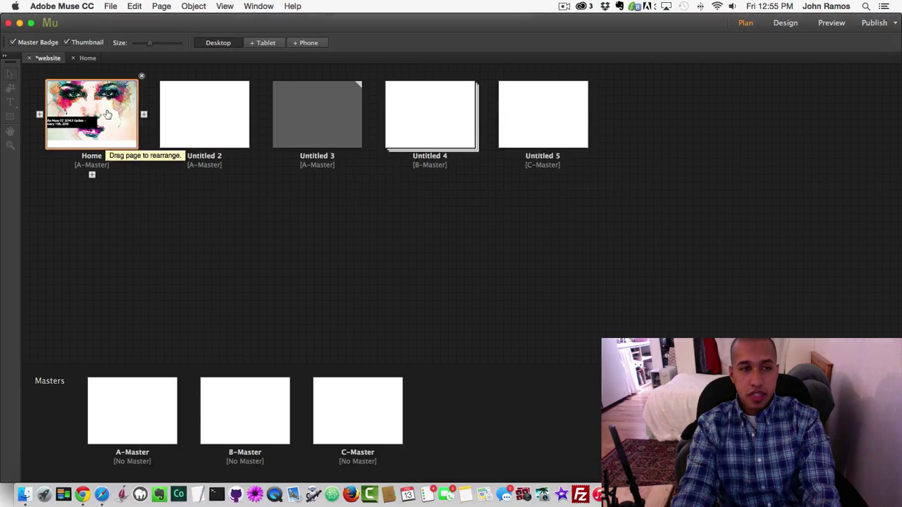
pyautogui.doubleClick(99, 115)
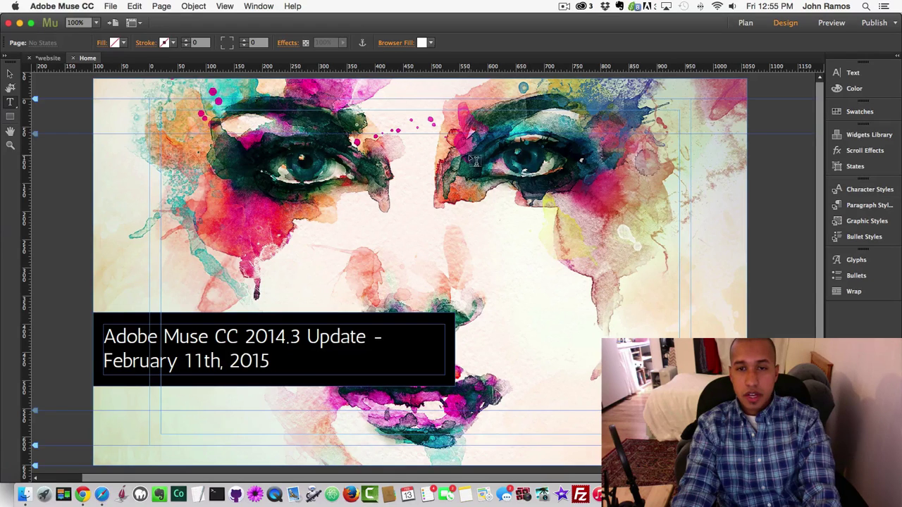
pyautogui.moveTo(455, 147); pyautogui.dragTo(641, 258)
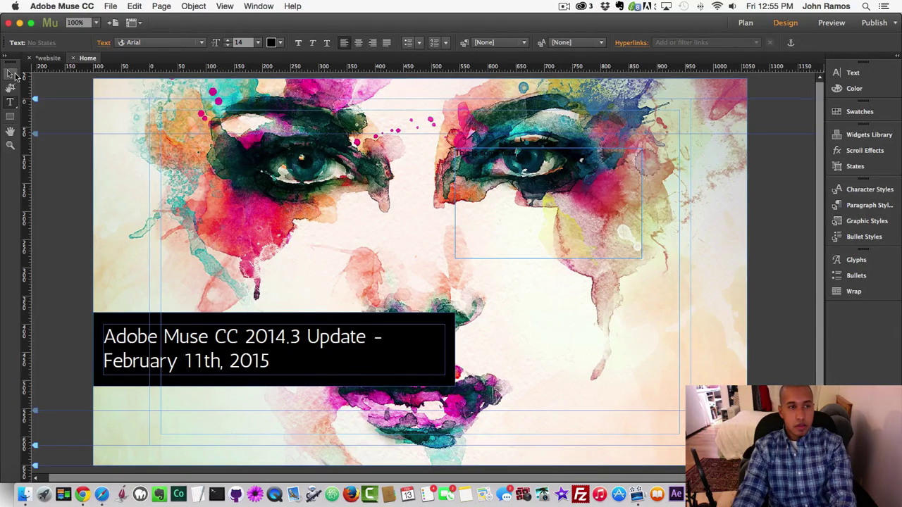
pyautogui.click(10, 73)
pyautogui.moveTo(569, 195); pyautogui.dragTo(599, 335)
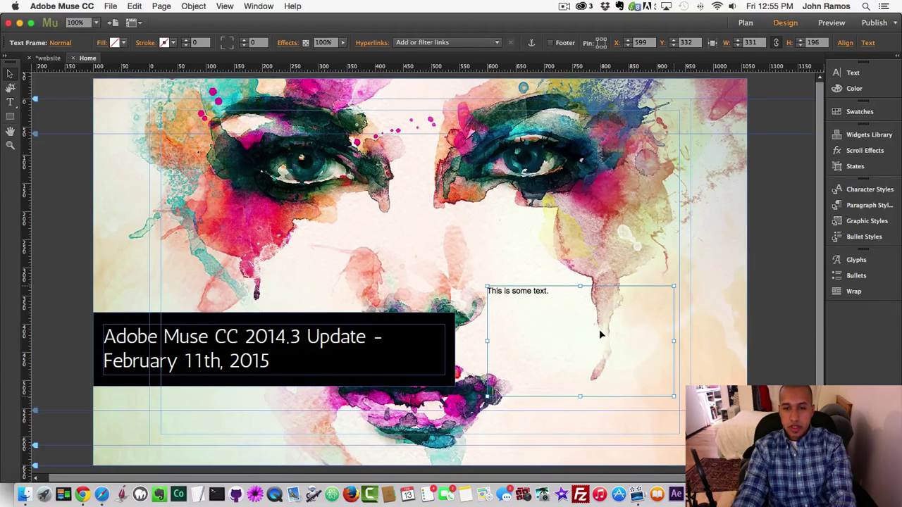
pyautogui.doubleClick(549, 296)
# - Style the frame's text as Overlock SC, 72 pt, colour C1272D
pyautogui.press('super+a')
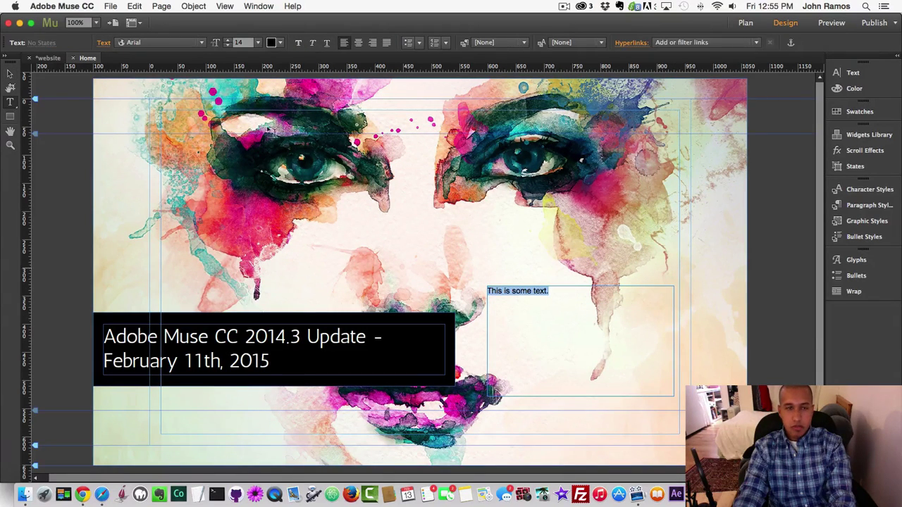
pyautogui.click(197, 43)
pyautogui.scroll(-2, 202, 227)
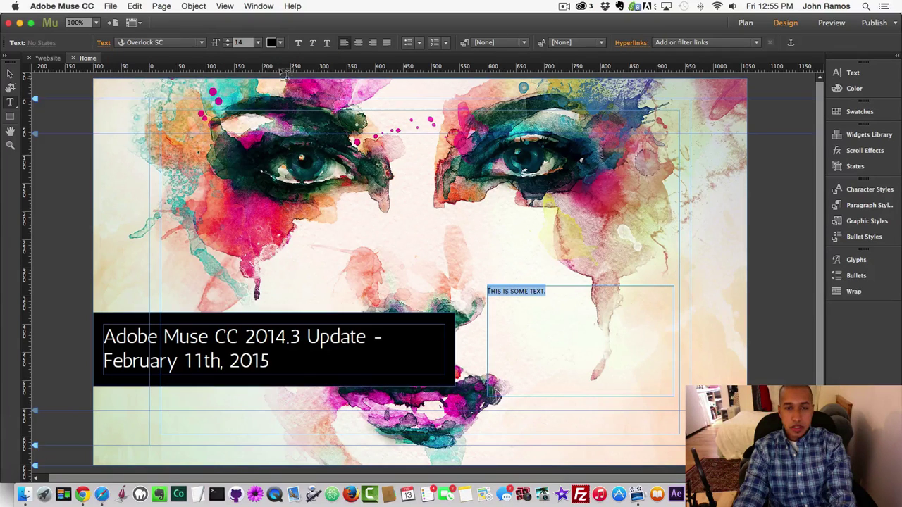
pyautogui.click(258, 42)
pyautogui.click(272, 218)
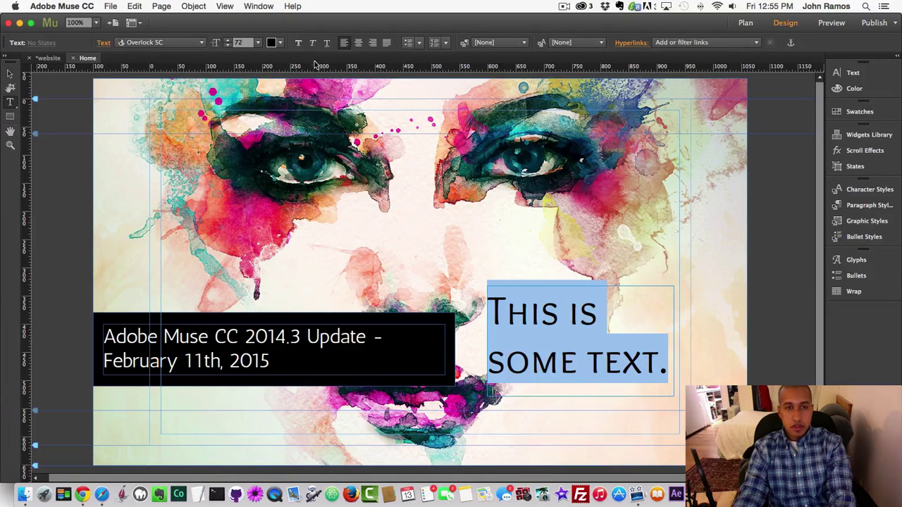
pyautogui.click(278, 43)
pyautogui.click(404, 68)
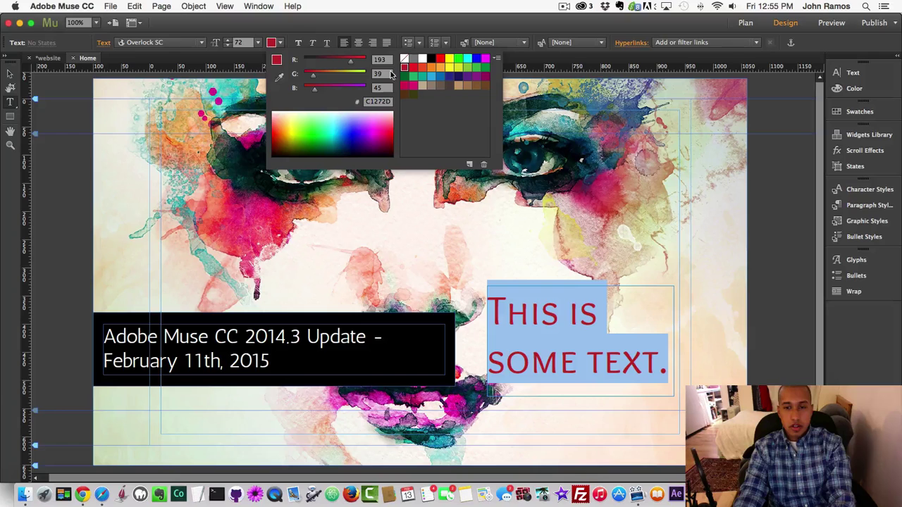
pyautogui.click(8, 75)
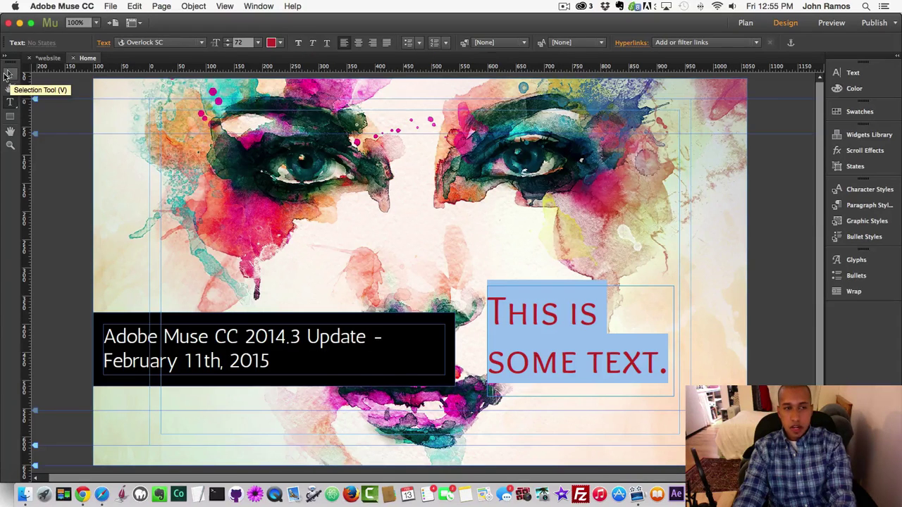
pyautogui.click(9, 75)
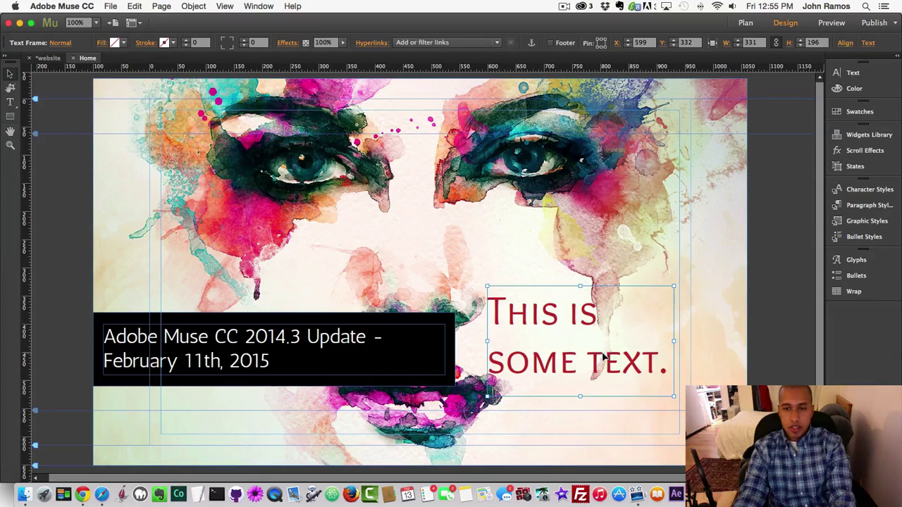
# - Nudge the red text frame up and apply Clear All Styling to it, then check the help page
pyautogui.moveTo(598, 358); pyautogui.dragTo(585, 327)
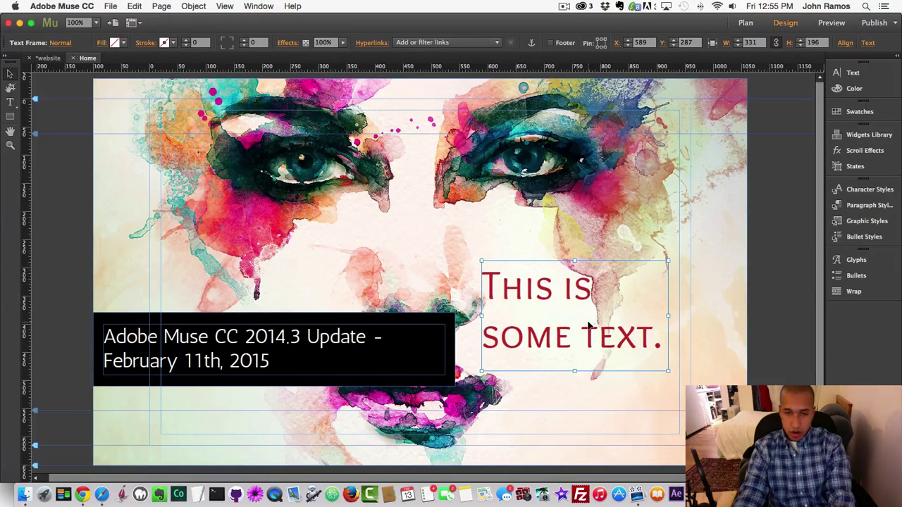
pyautogui.rightClick(598, 312)
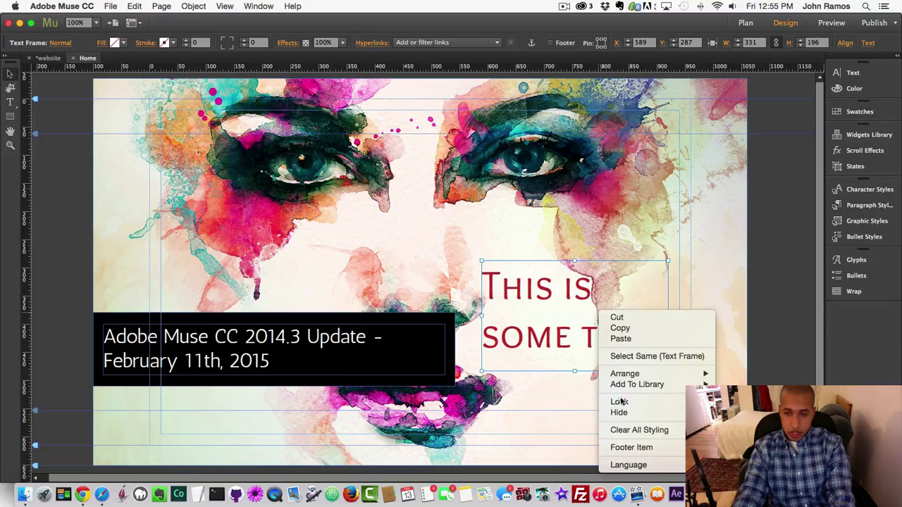
pyautogui.click(640, 431)
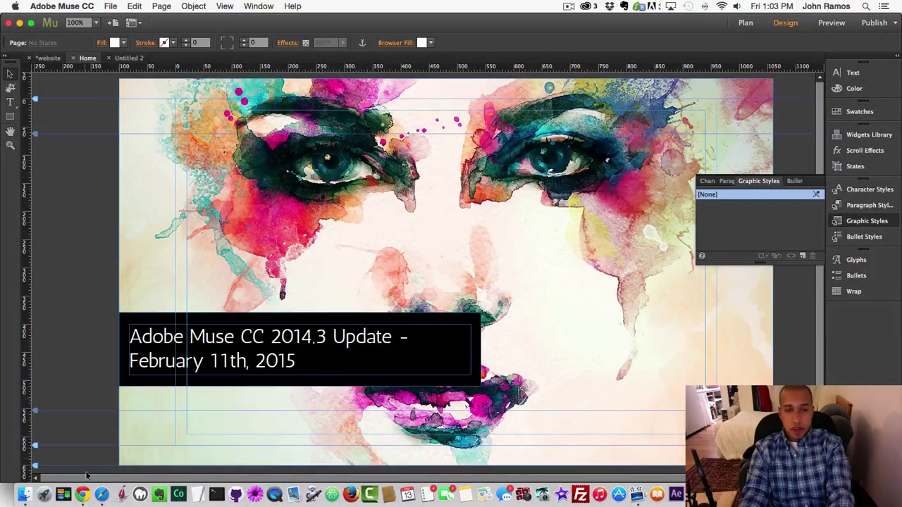
pyautogui.click(83, 493)
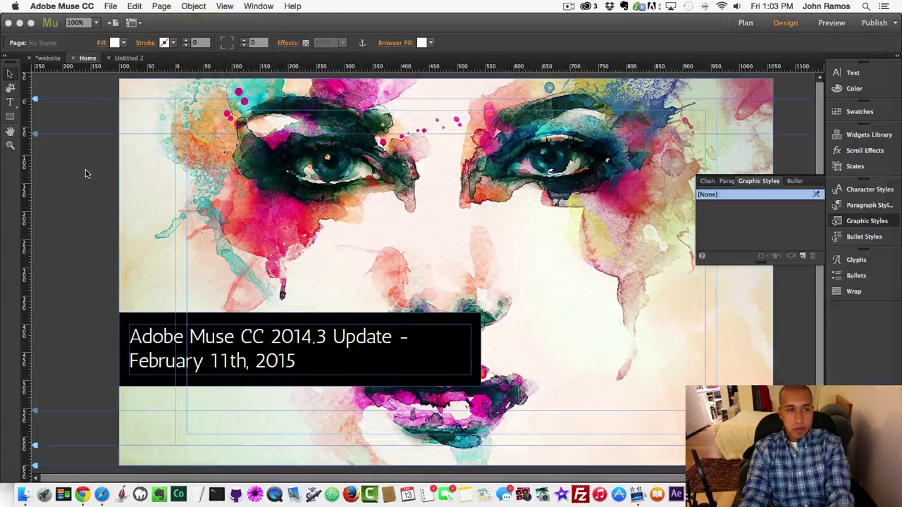
pyautogui.click(85, 171)
# - Draw a text frame near the top of the Home page reading 'This is some text.'
pyautogui.click(10, 102)
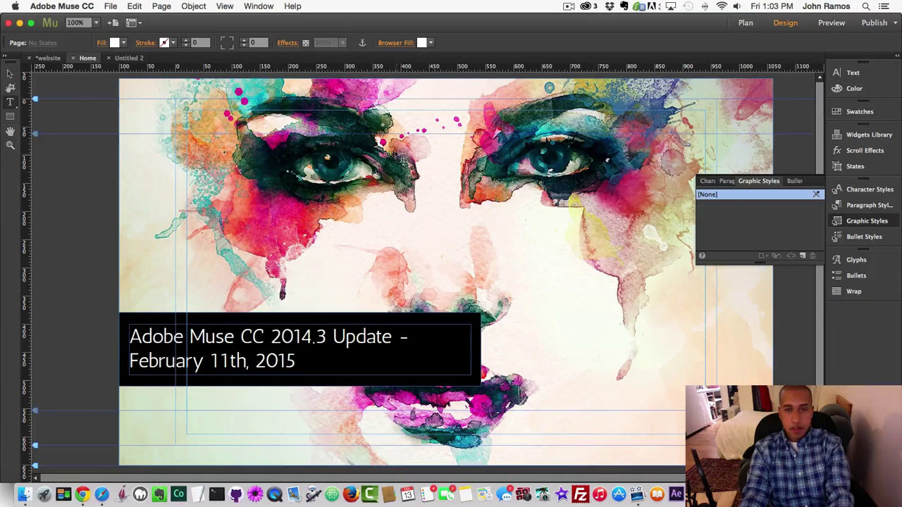
pyautogui.moveTo(392, 149); pyautogui.dragTo(593, 258)
pyautogui.write('This is some text.')
pyautogui.press('super+a')
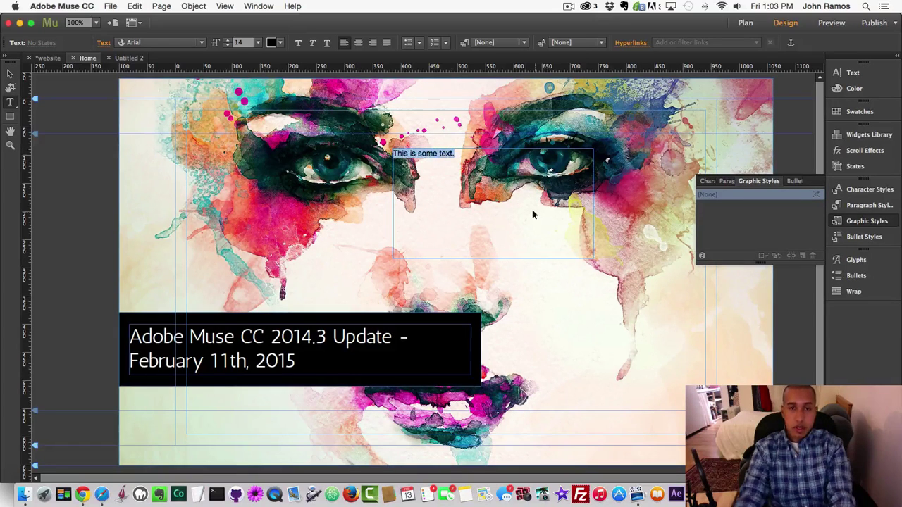
# - Format the text as 72 pt red Overlock SC and select the whole frame
pyautogui.click(200, 43)
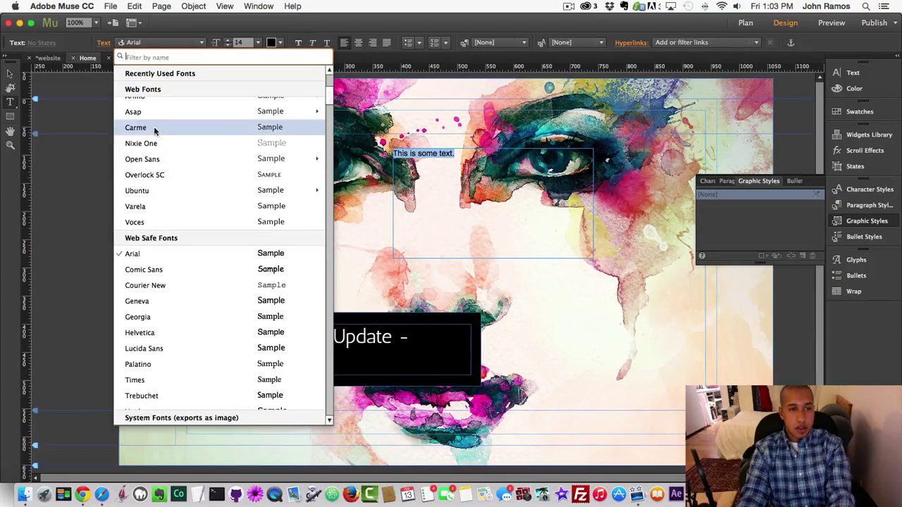
pyautogui.click(156, 174)
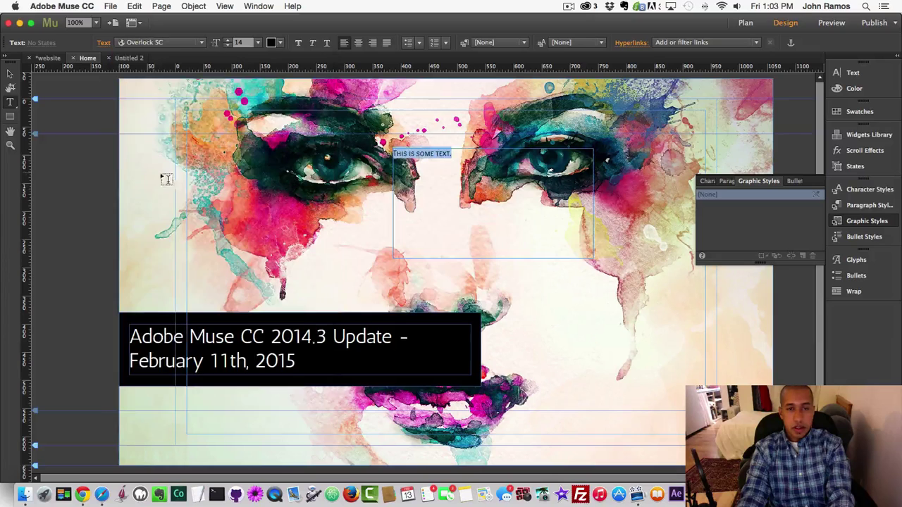
pyautogui.click(258, 43)
pyautogui.click(269, 215)
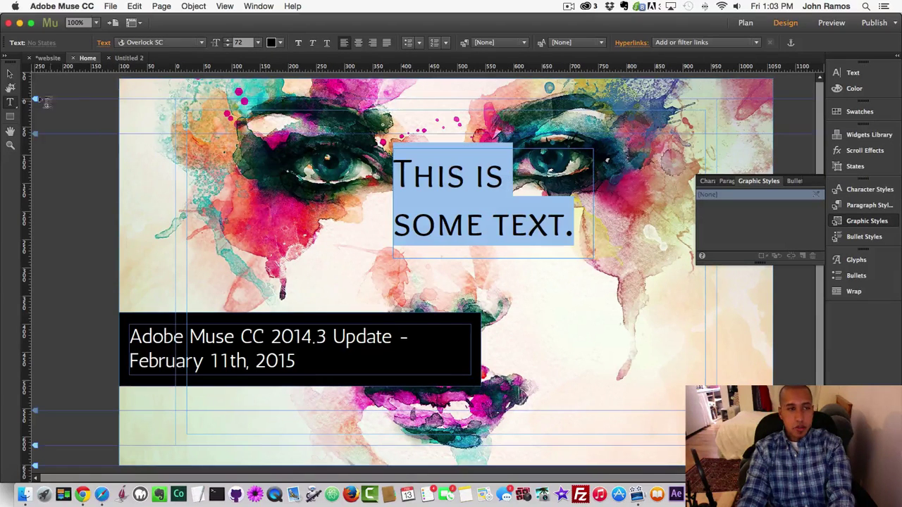
pyautogui.click(271, 42)
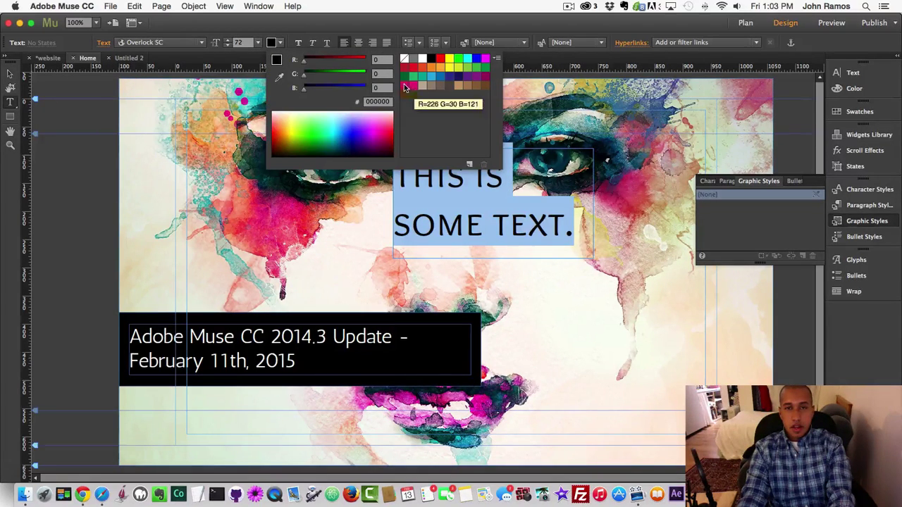
pyautogui.click(408, 83)
pyautogui.click(406, 68)
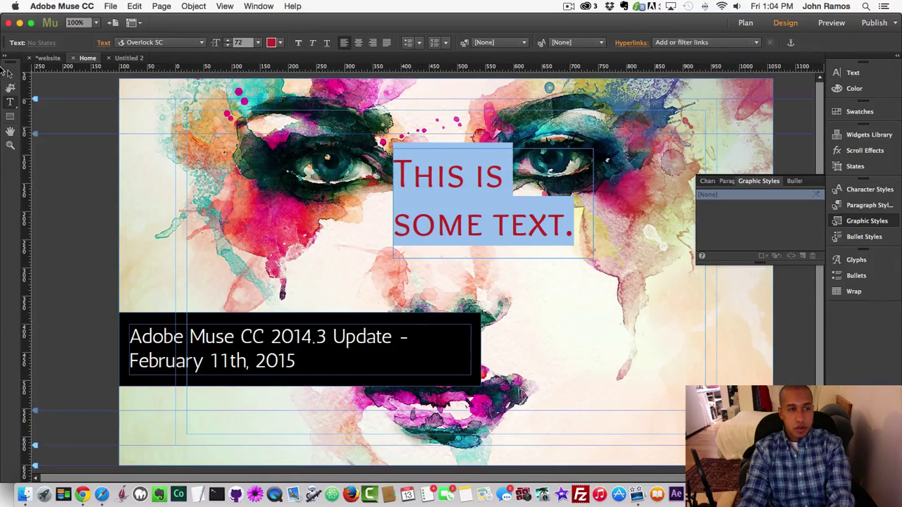
pyautogui.click(10, 74)
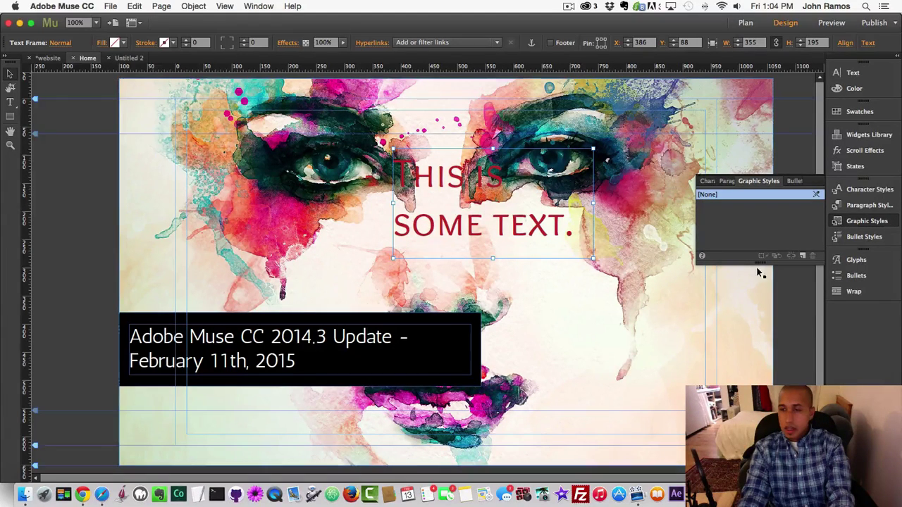
# - Create a graphic style named 'Style' from the red frame's attributes and apply it
pyautogui.click(804, 258)
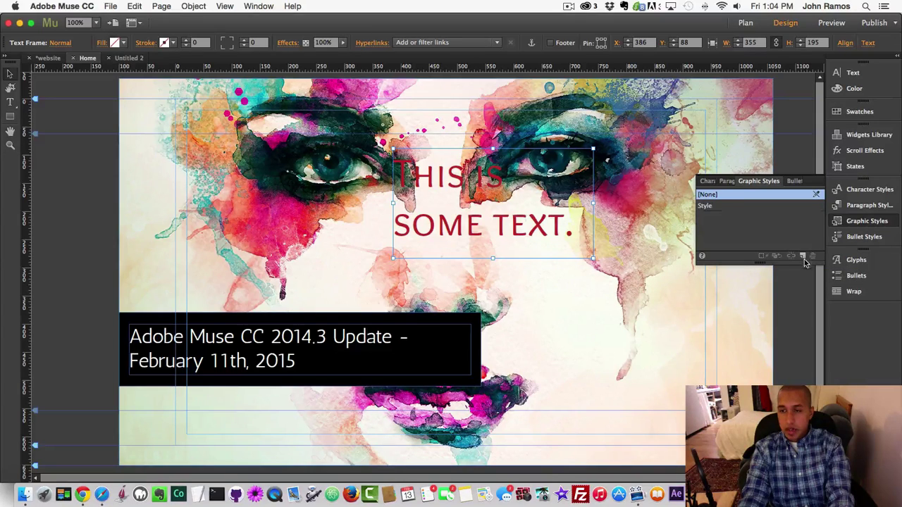
pyautogui.click(716, 208)
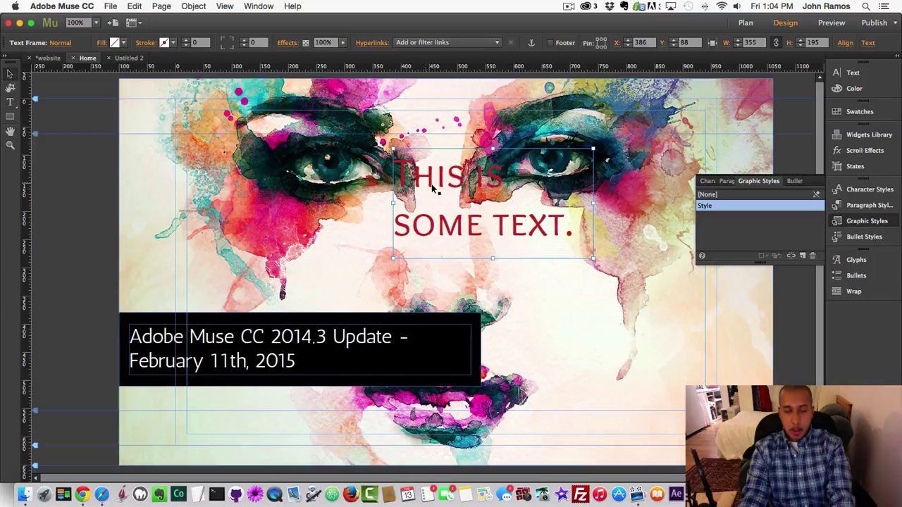
# - Paste a copy of the red 'This is some text.' frame onto Untitled 2 and centre it on the page
pyautogui.click(129, 58)
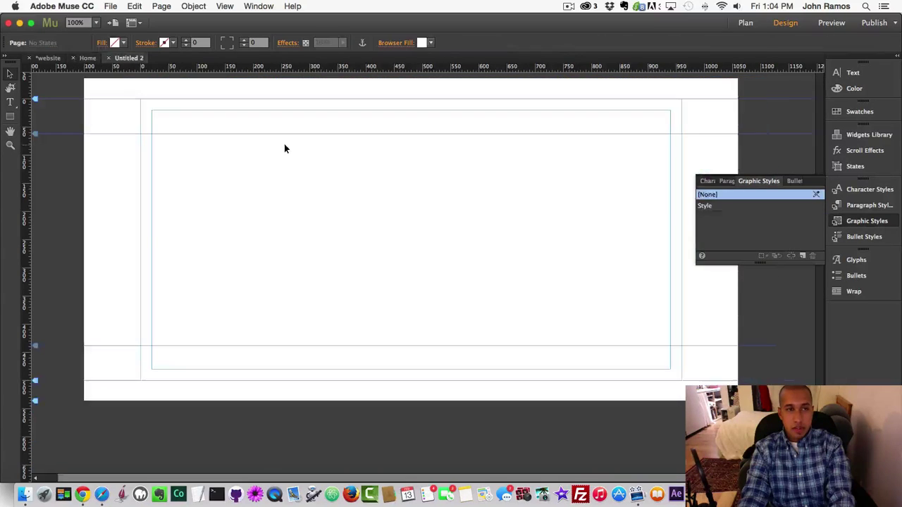
pyautogui.press('super+v')
pyautogui.moveTo(403, 265); pyautogui.dragTo(353, 206)
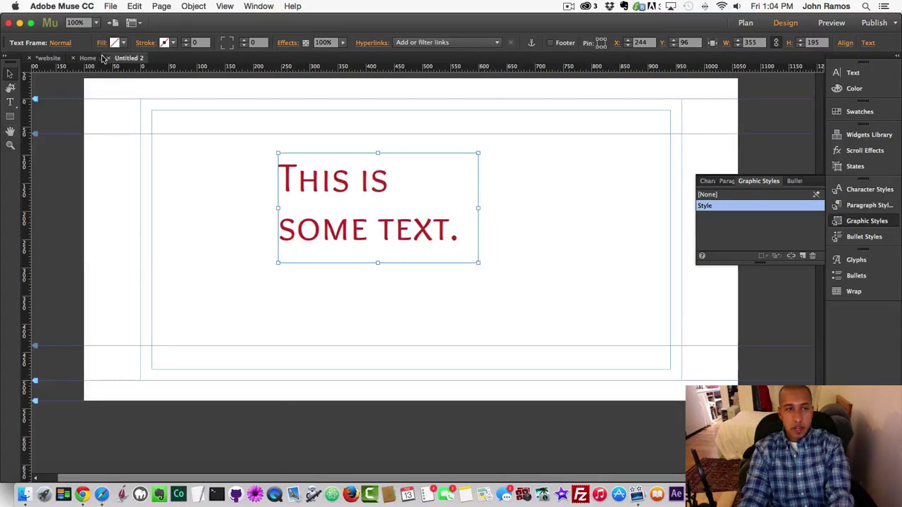
pyautogui.click(47, 57)
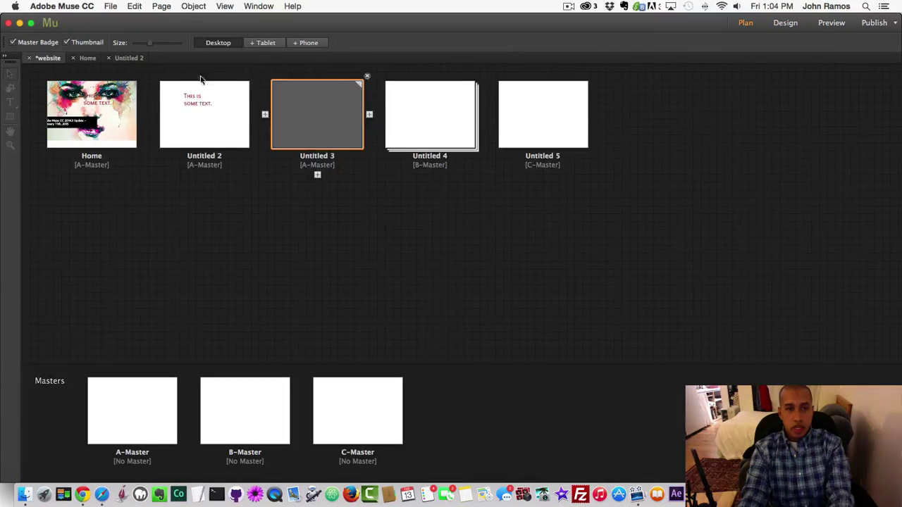
pyautogui.doubleClick(199, 114)
pyautogui.moveTo(407, 205)
pyautogui.mouseDown()
pyautogui.moveTo(395, 209)
pyautogui.moveTo(406, 213)
pyautogui.mouseUp()
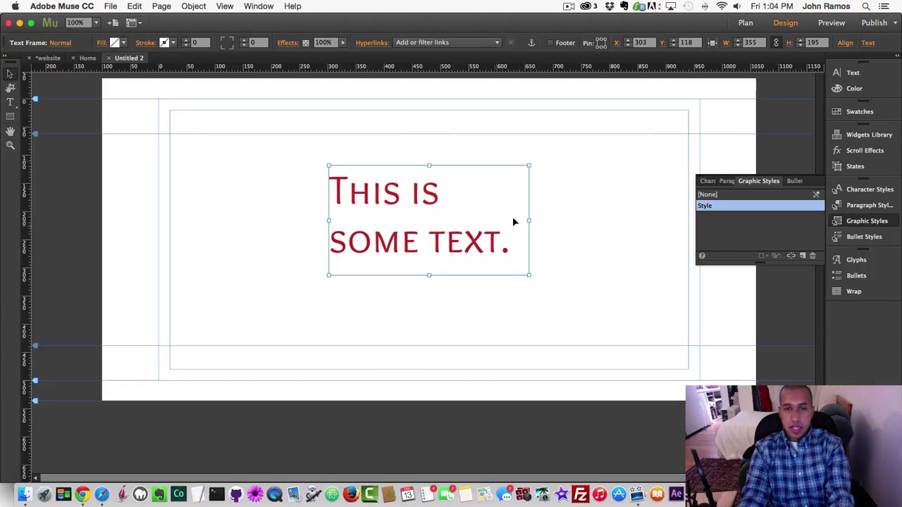
pyautogui.click(87, 58)
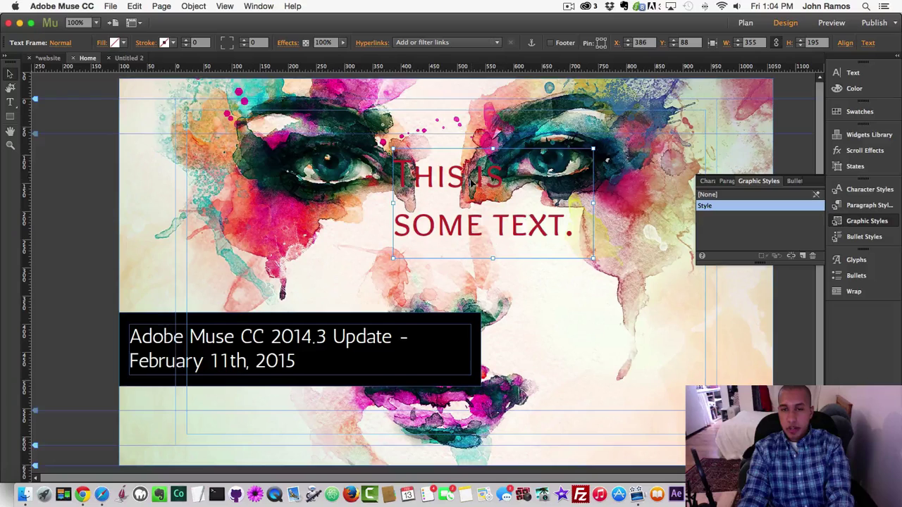
pyautogui.click(129, 58)
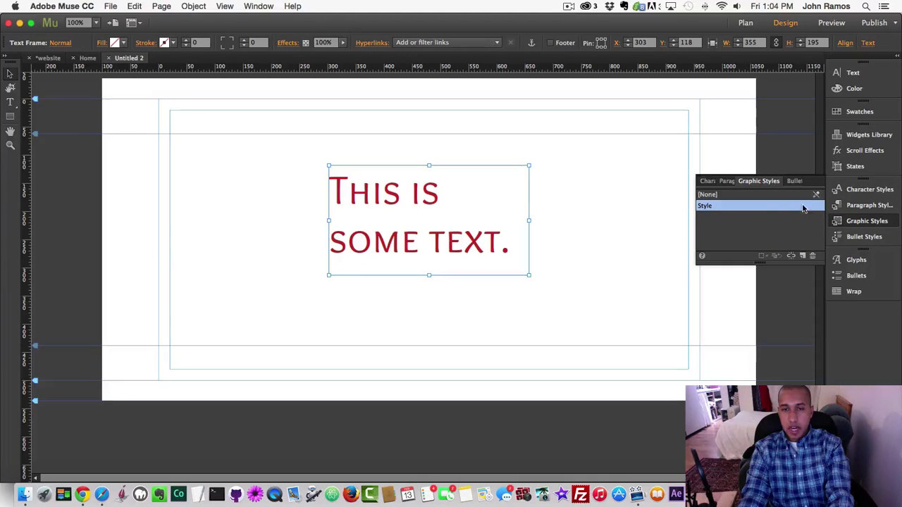
# - Reapply the Style graphic style, then use Go to Style Use to jump to the Home page
pyautogui.click(708, 196)
pyautogui.click(713, 206)
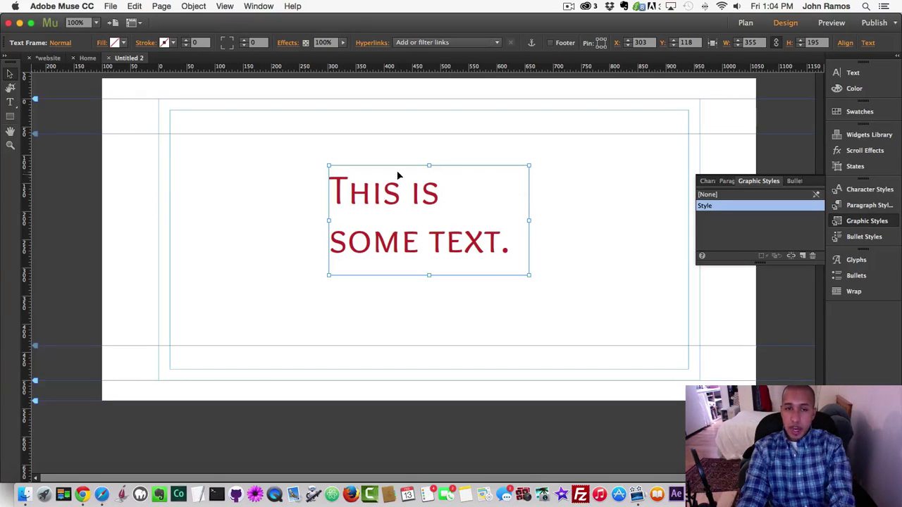
pyautogui.rightClick(716, 205)
pyautogui.moveTo(731, 256)
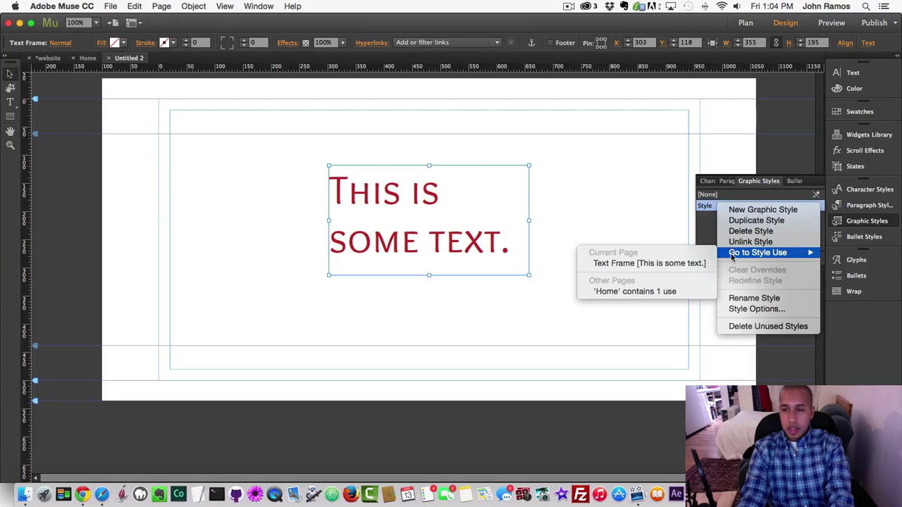
pyautogui.click(595, 262)
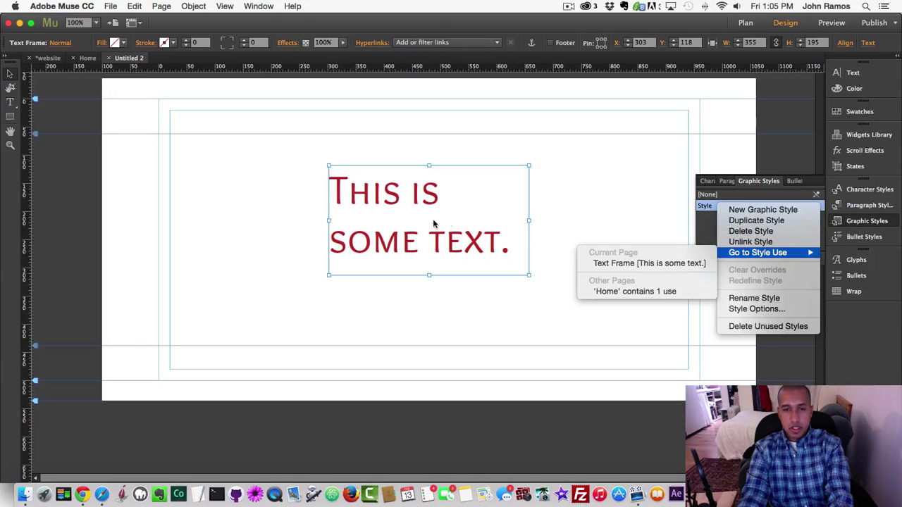
pyautogui.click(631, 293)
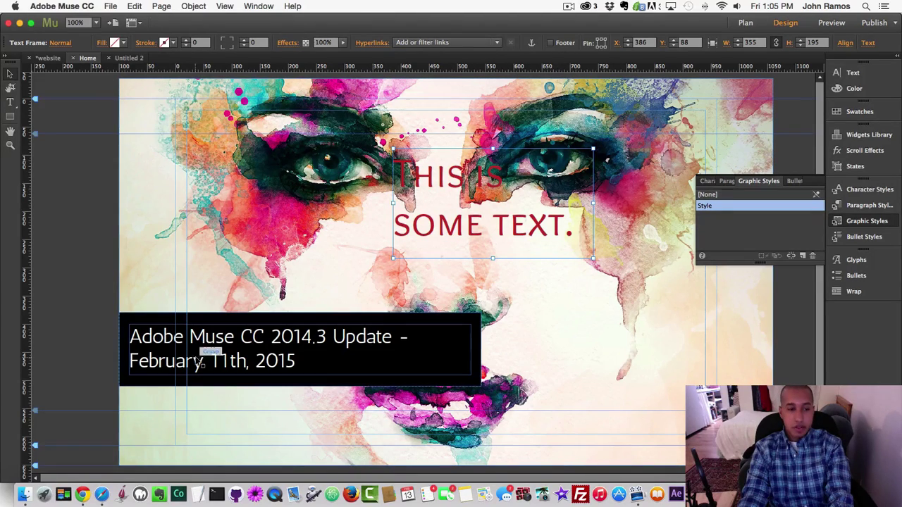
pyautogui.click(77, 468)
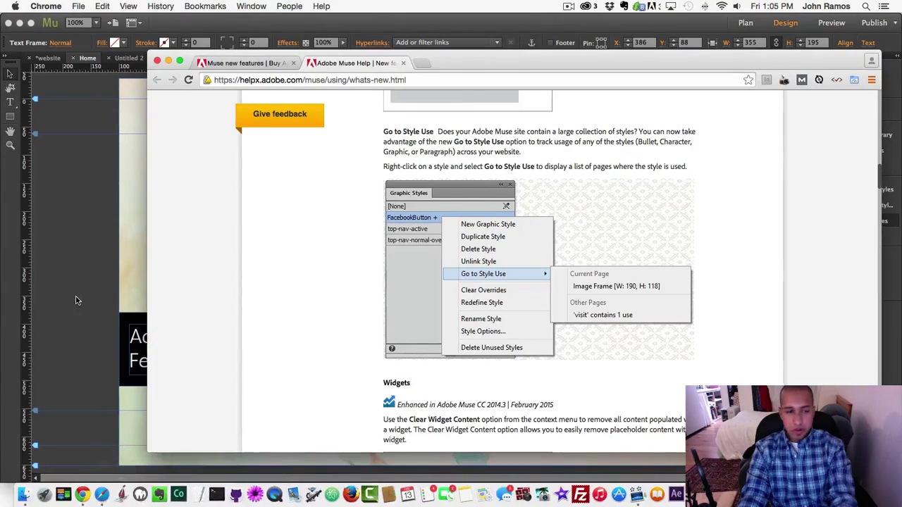
pyautogui.click(75, 296)
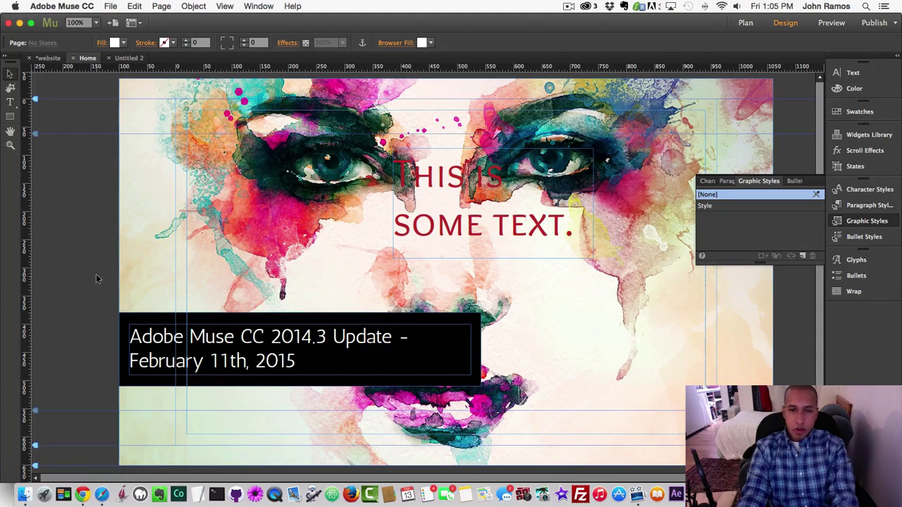
pyautogui.click(87, 487)
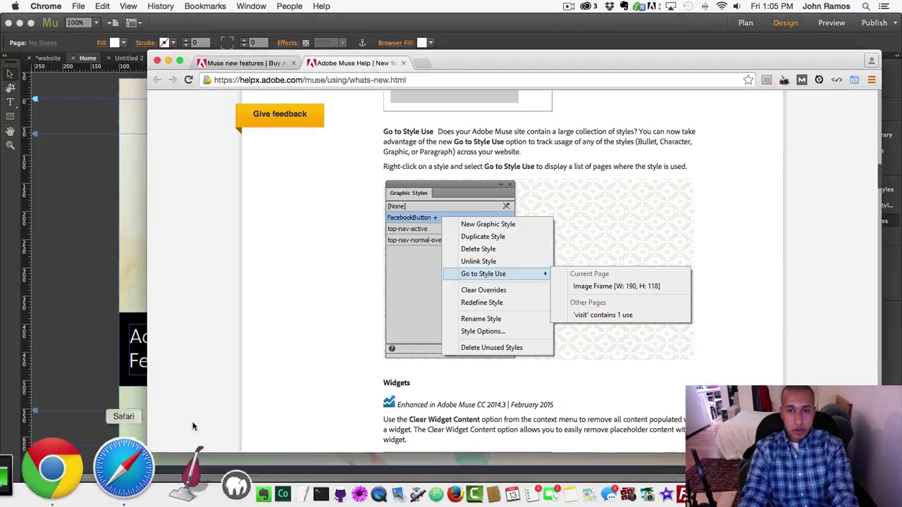
pyautogui.moveTo(637, 141); pyautogui.dragTo(658, 141)
pyautogui.click(679, 139)
pyautogui.moveTo(388, 152); pyautogui.dragTo(406, 151)
pyautogui.click(426, 152)
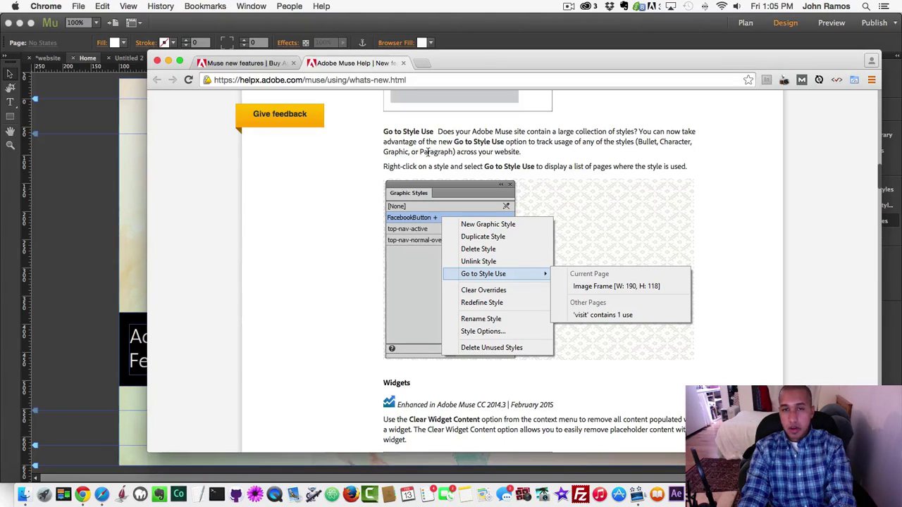
pyautogui.click(82, 205)
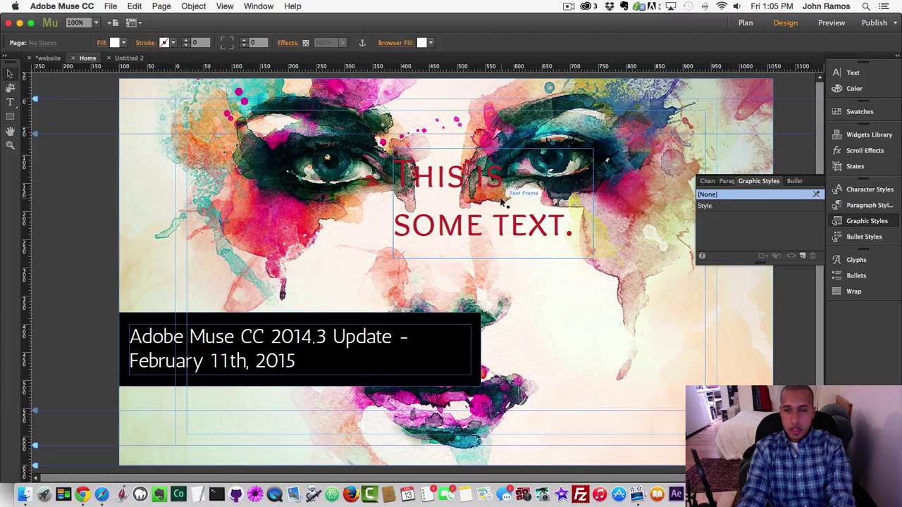
# - Show the Paragraph Styles panel from the right-hand dock
pyautogui.rightClick(555, 194)
pyautogui.rightClick(719, 207)
pyautogui.click(731, 181)
pyautogui.click(727, 181)
pyautogui.click(726, 181)
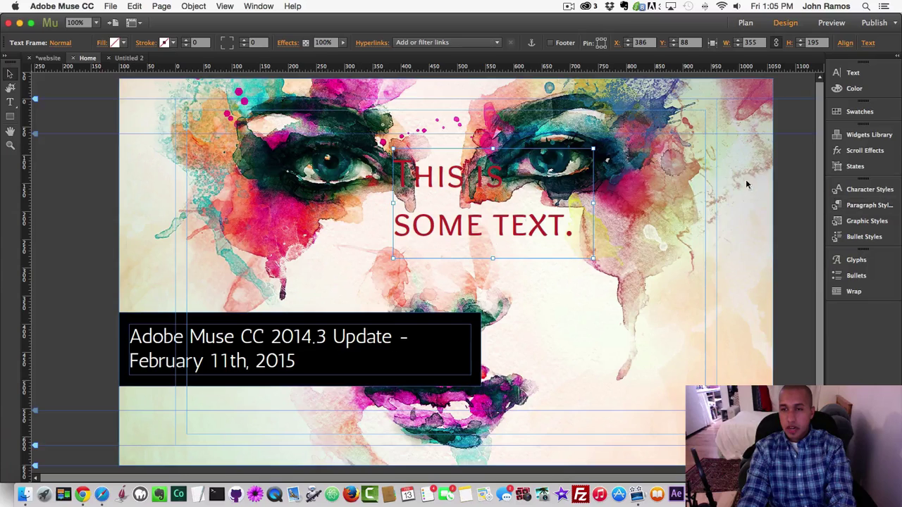
pyautogui.click(860, 206)
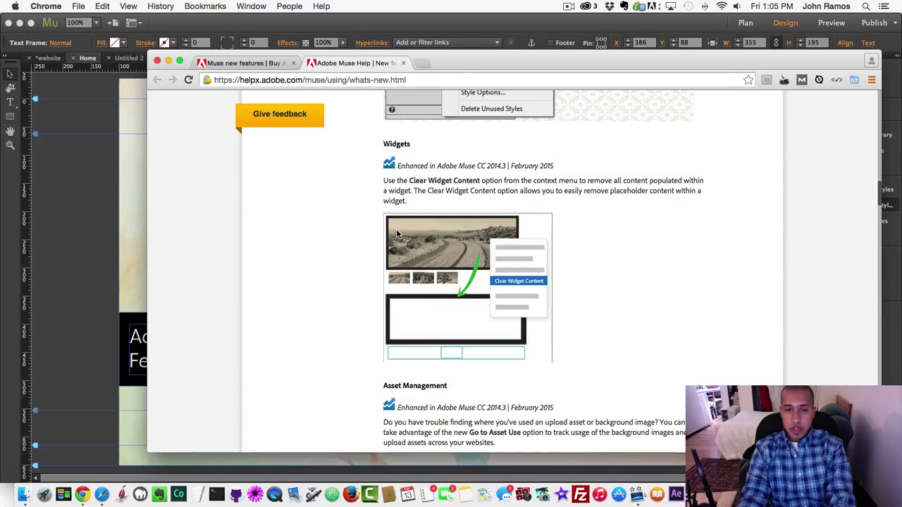
# - Bring the Muse window back in front of the Chrome help page
pyautogui.click(115, 213)
# - Delete the 'THIS IS SOME TEXT.' frame and insert a State Button widget on the Home page
pyautogui.click(585, 198)
pyautogui.press('Delete')
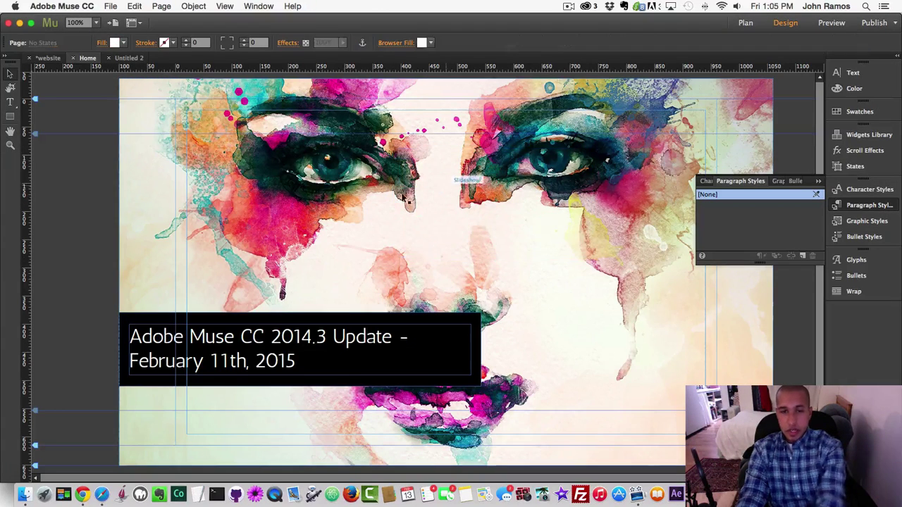
pyautogui.click(195, 7)
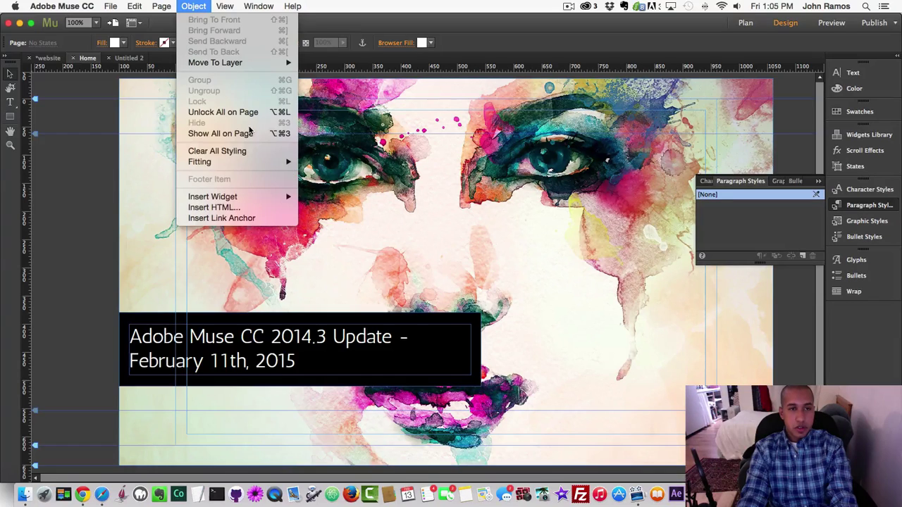
pyautogui.moveTo(232, 198)
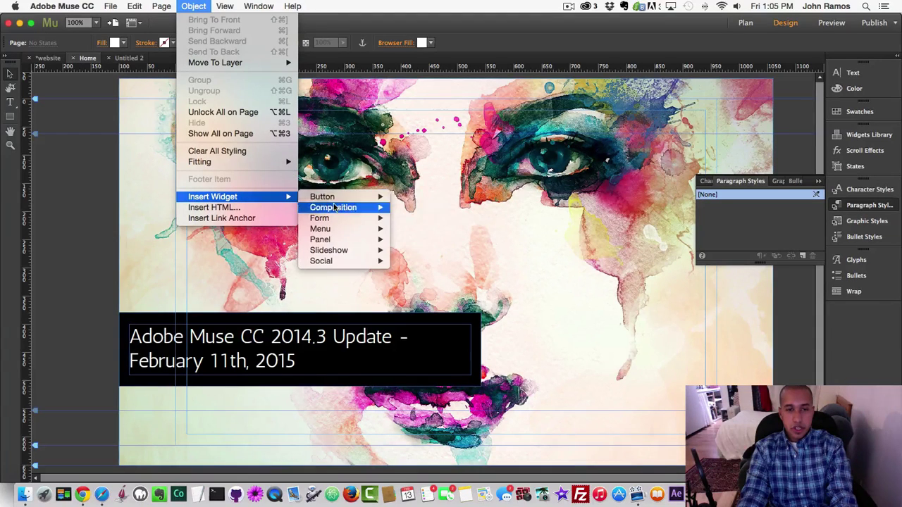
pyautogui.moveTo(342, 200)
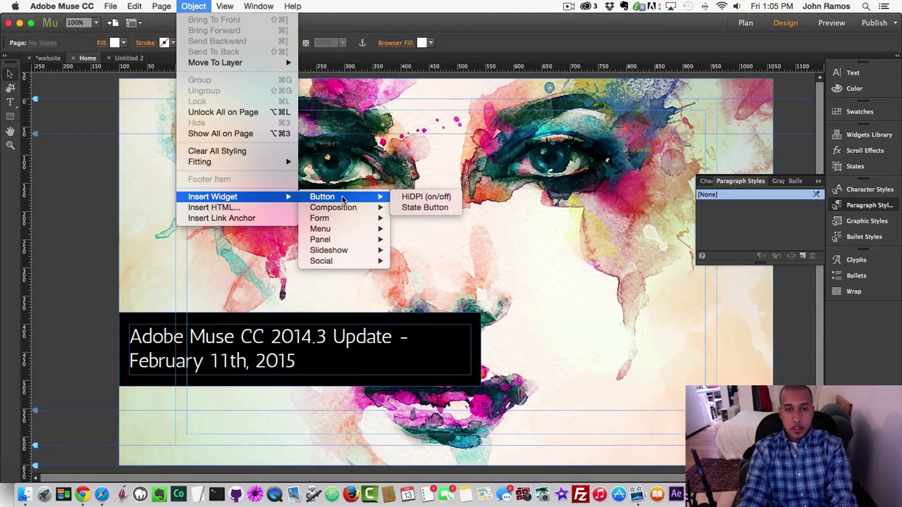
pyautogui.click(419, 206)
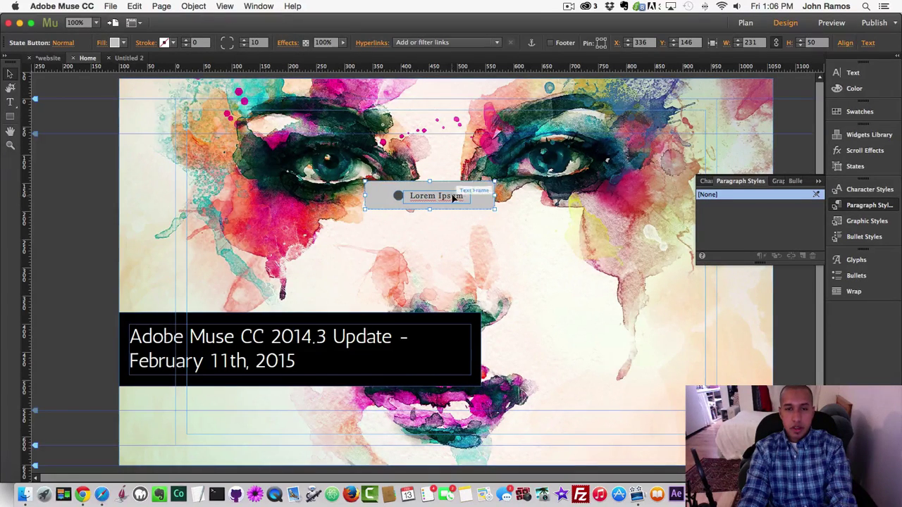
# - Change the State Button's label from 'Lorem Ipsum' to 'Some Text'
pyautogui.doubleClick(460, 196)
pyautogui.press('super+a')
pyautogui.write('Some Text')
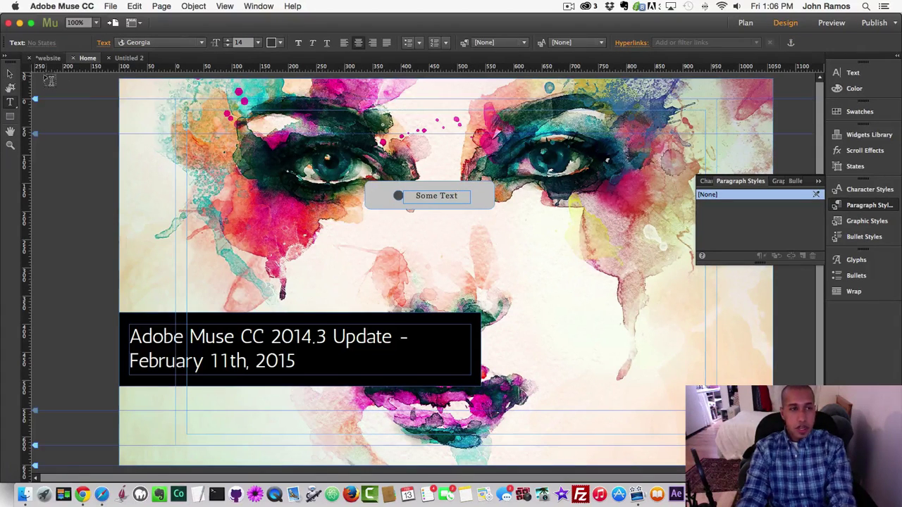
pyautogui.click(9, 73)
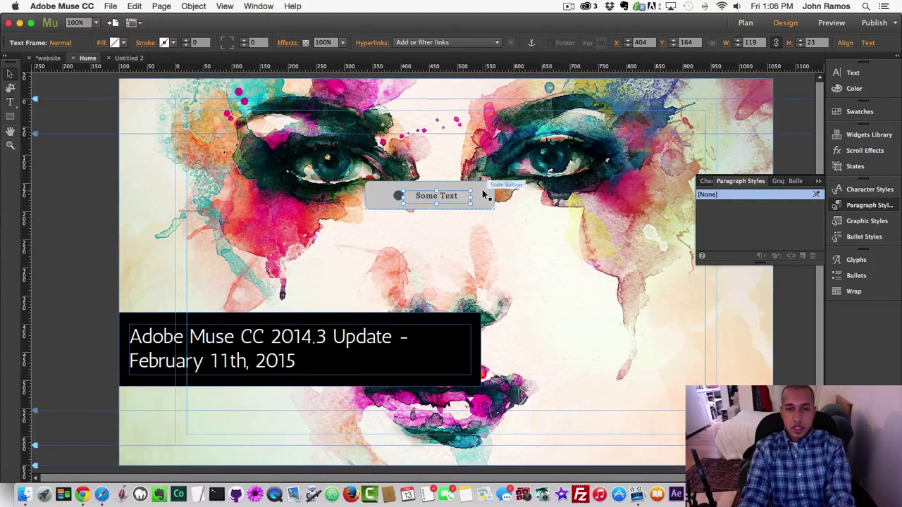
# - Clear the State Button's widget contents, undo it, and reopen the button's options
pyautogui.click(484, 196)
pyautogui.rightClick(477, 196)
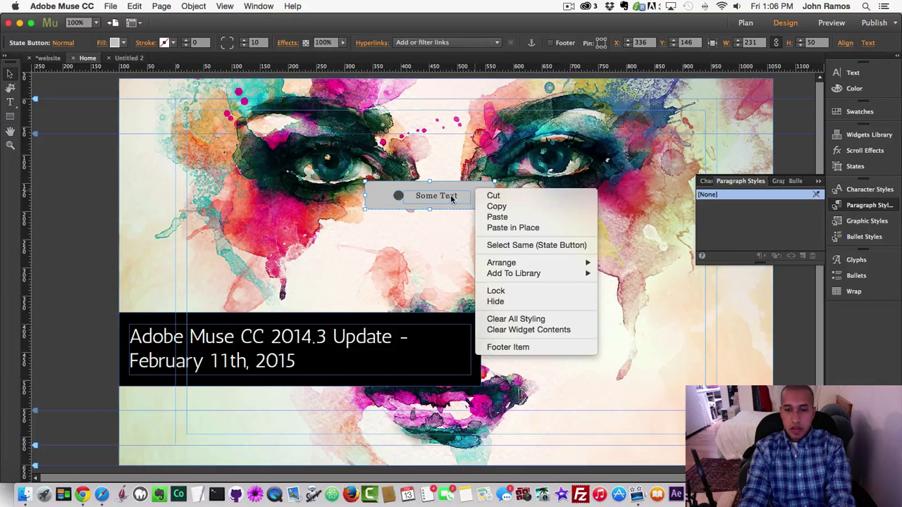
pyautogui.click(454, 167)
pyautogui.rightClick(457, 189)
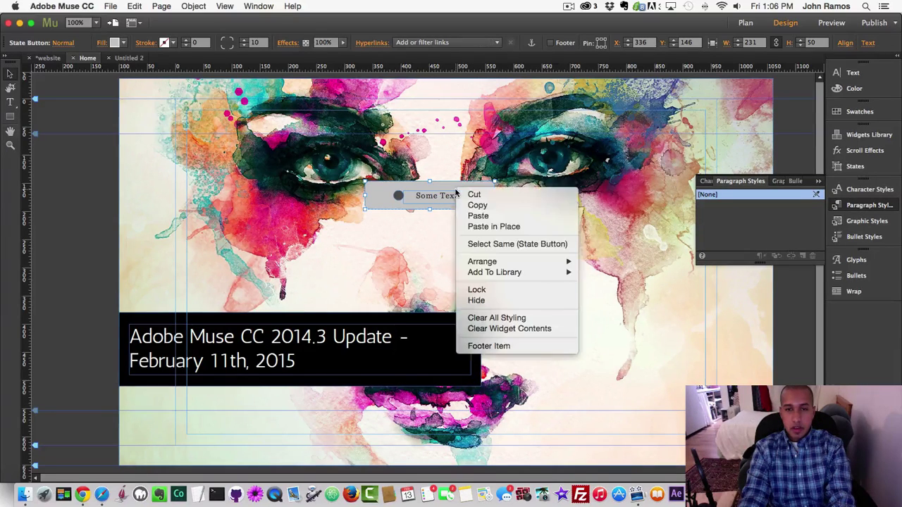
pyautogui.click(506, 328)
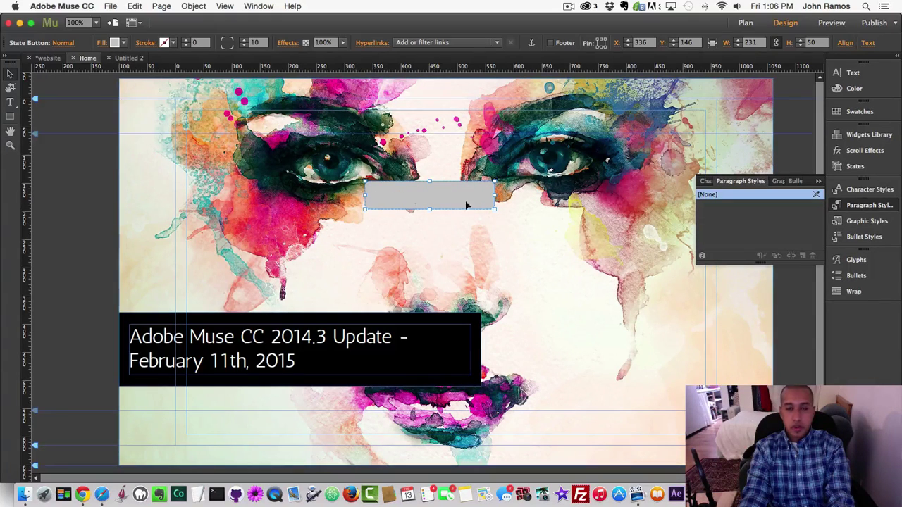
pyautogui.press('super+z')
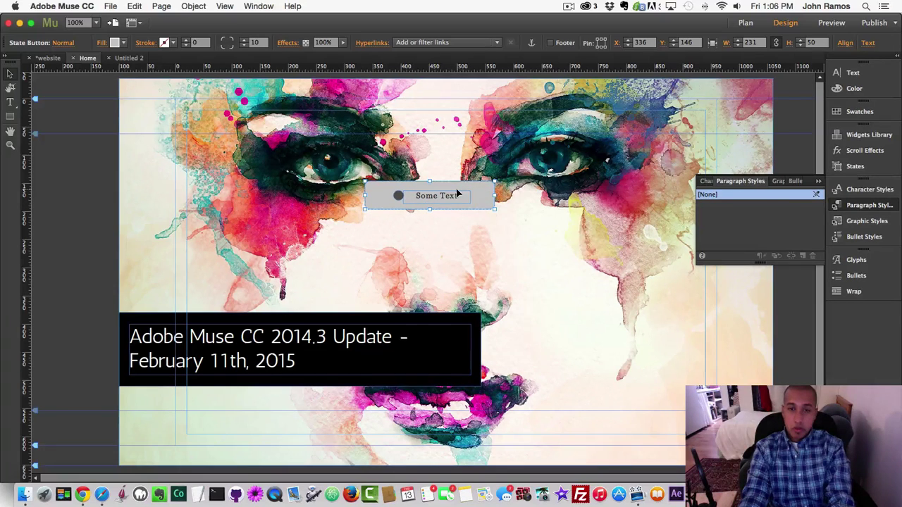
pyautogui.rightClick(454, 193)
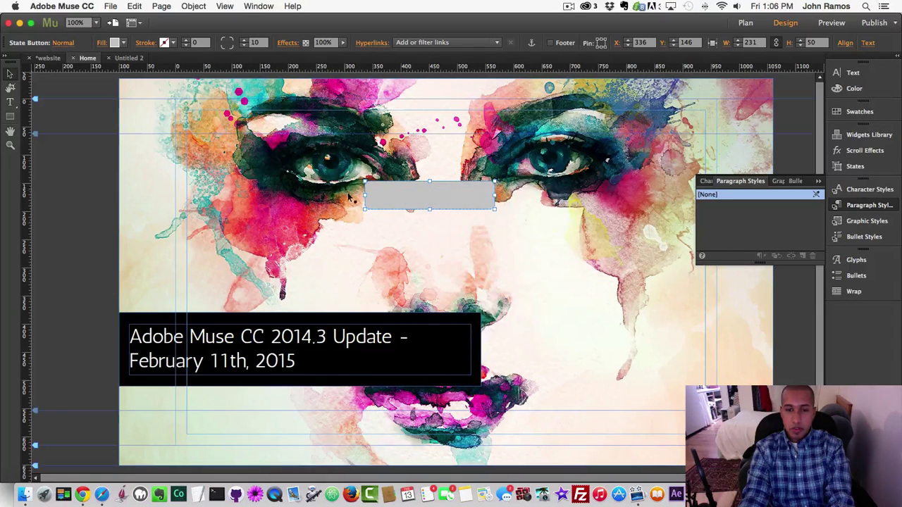
# - Delete the State Button and insert a Tabbed Panels widget on the Home page
pyautogui.press('Delete')
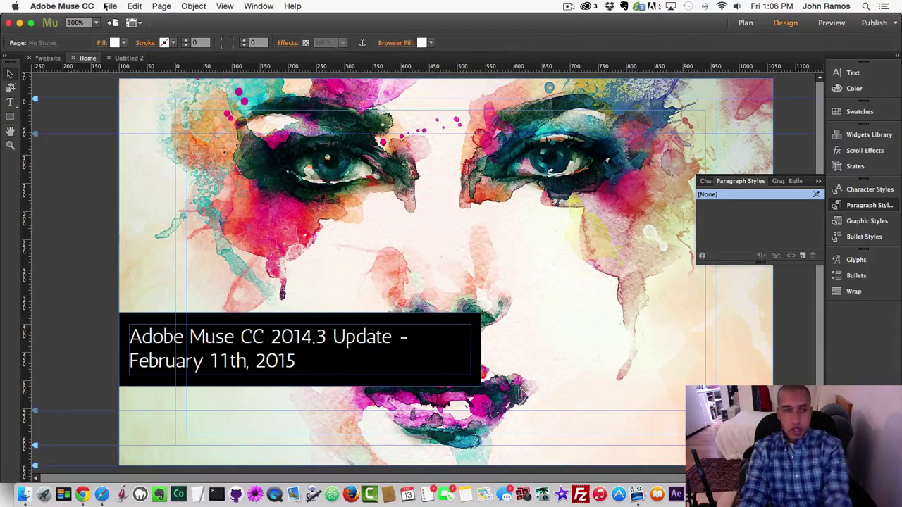
pyautogui.click(161, 6)
pyautogui.moveTo(297, 199)
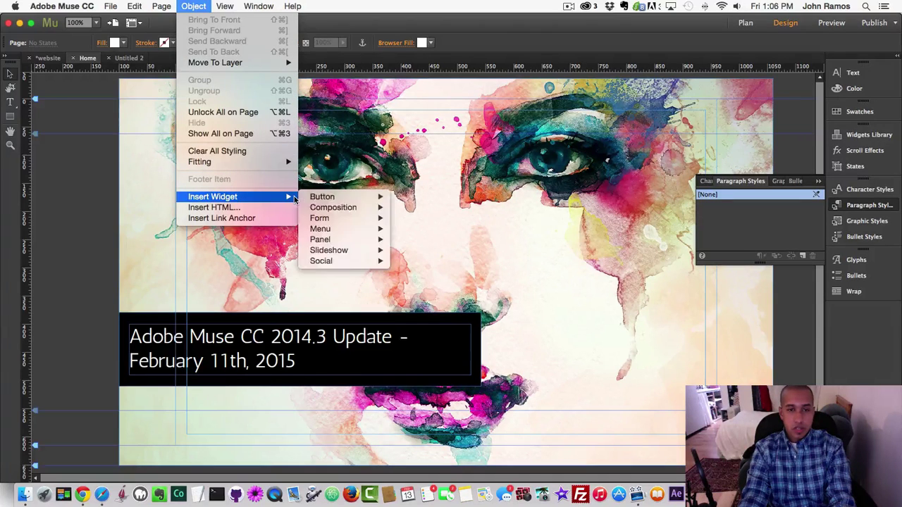
pyautogui.moveTo(344, 239)
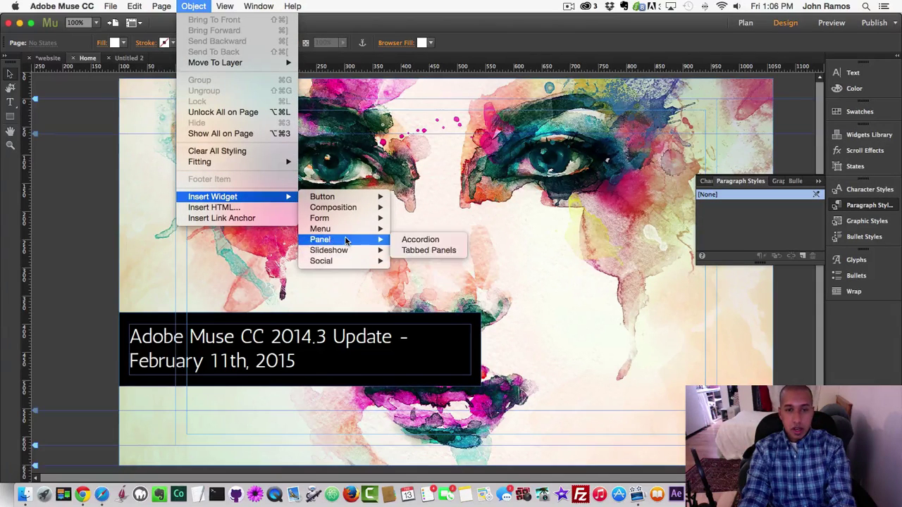
pyautogui.click(415, 251)
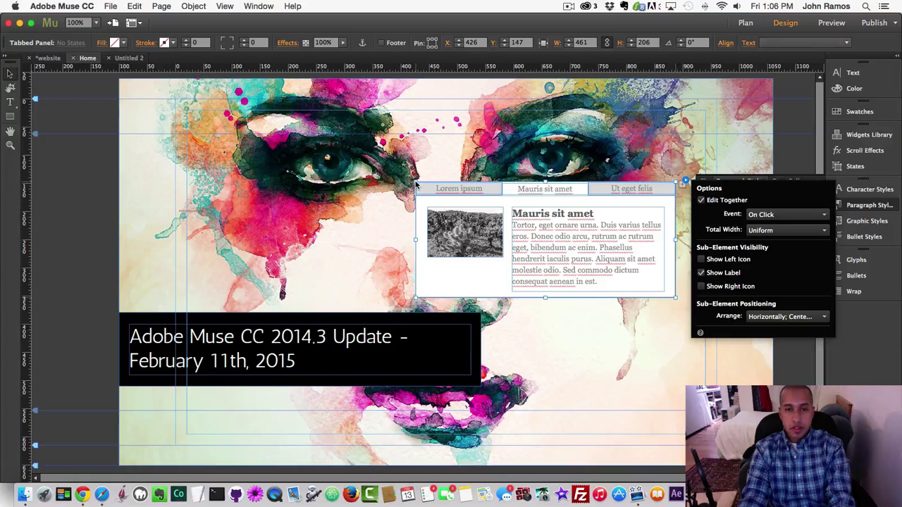
# - Clear the tabbed panel's placeholder widget contents
pyautogui.click(526, 192)
pyautogui.click(456, 189)
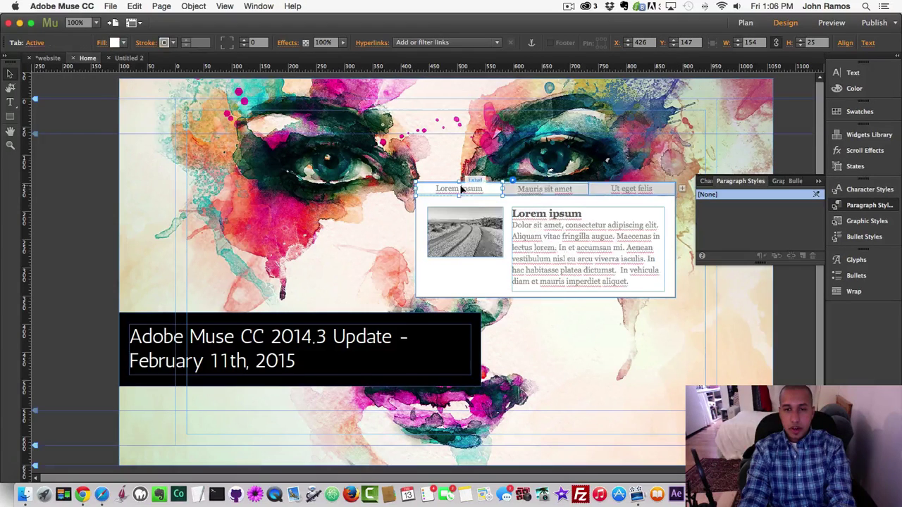
pyautogui.rightClick(459, 184)
pyautogui.click(512, 282)
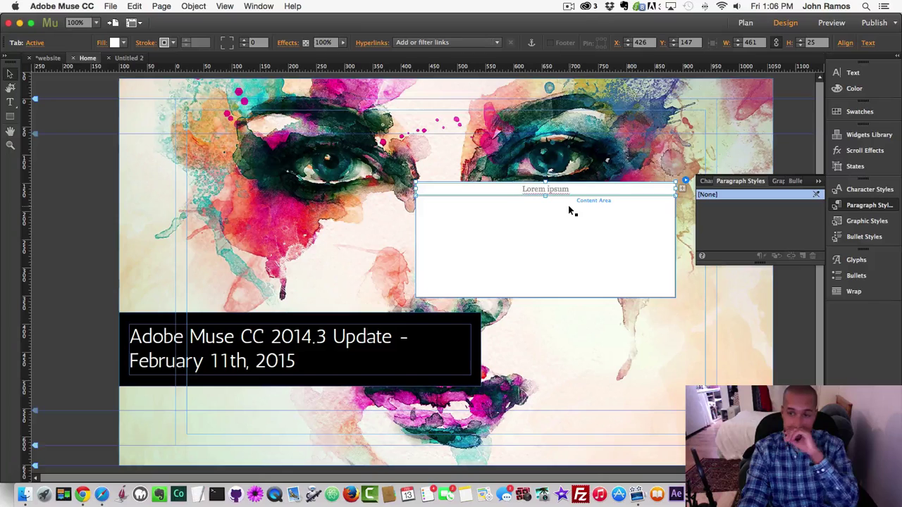
# - Add a second and a third tab to the tabbed panel
pyautogui.click(527, 238)
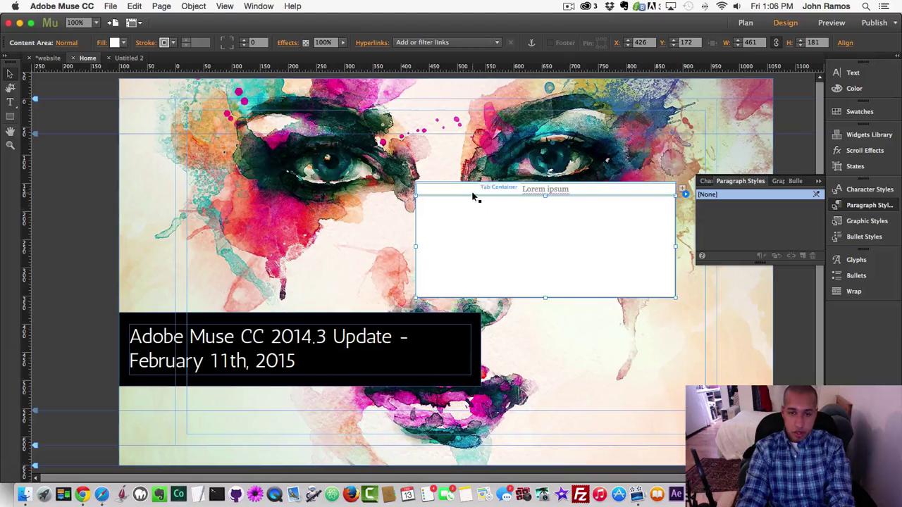
pyautogui.click(473, 197)
pyautogui.click(682, 189)
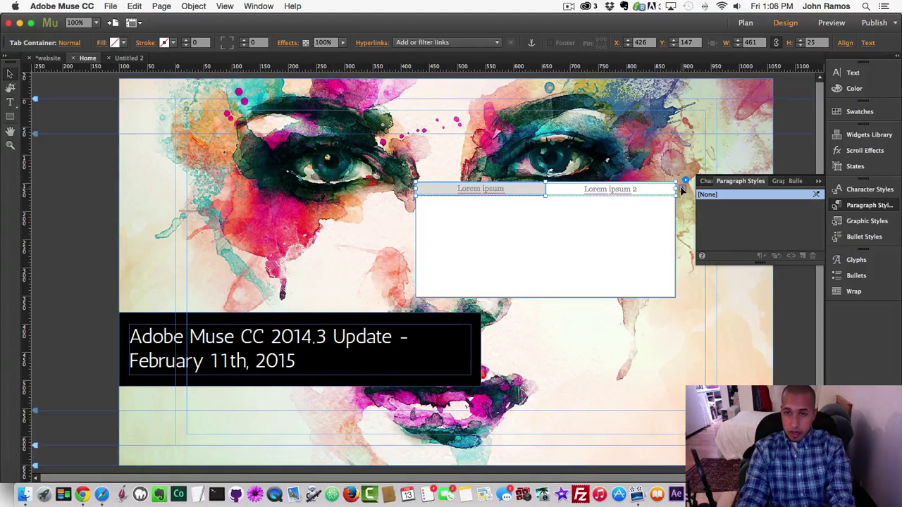
pyautogui.click(682, 189)
# - Delete the third tab, then delete the whole tabbed panel widget
pyautogui.click(517, 228)
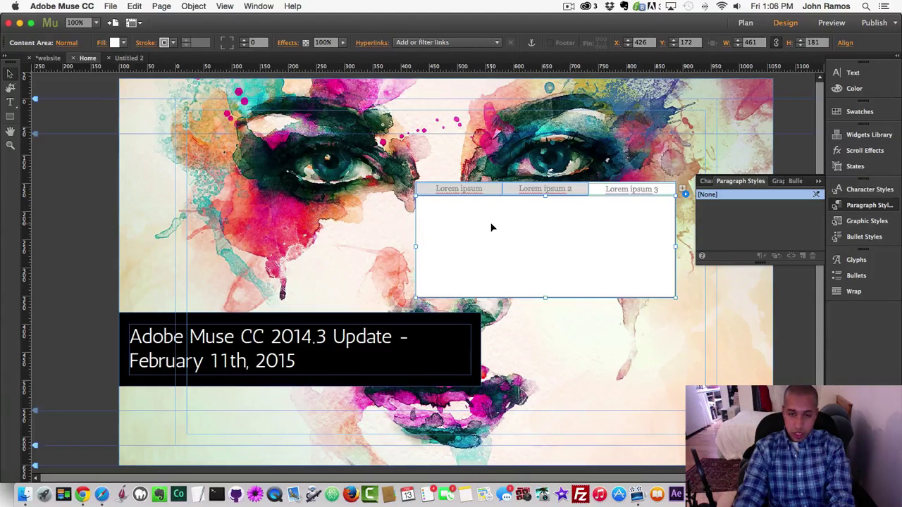
pyautogui.press('Delete')
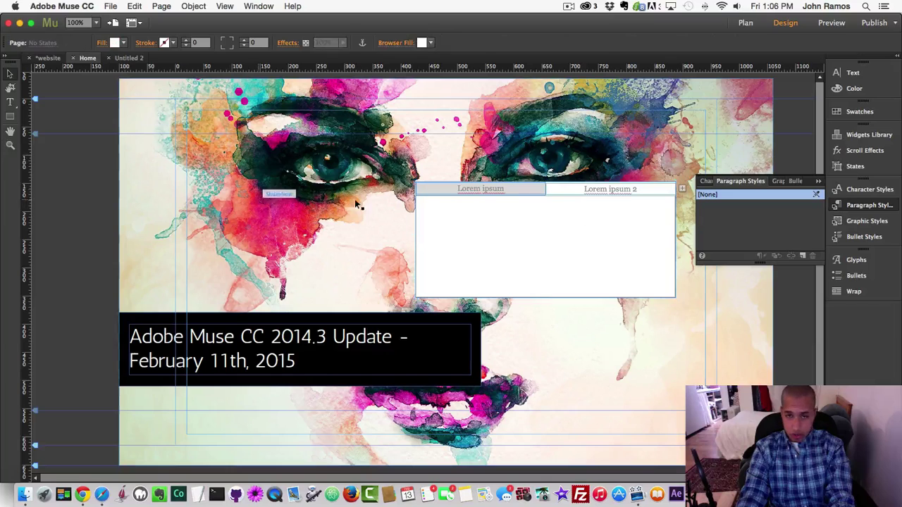
pyautogui.click(591, 211)
pyautogui.press('Delete')
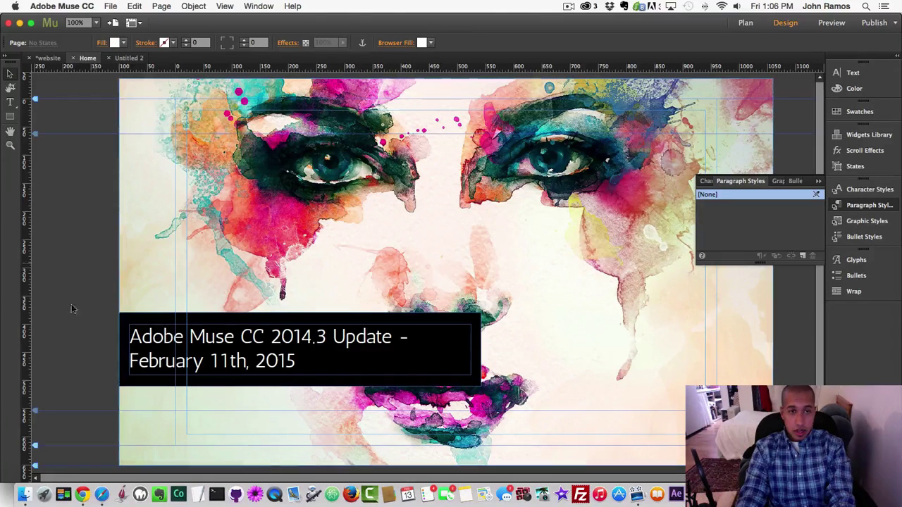
pyautogui.click(82, 493)
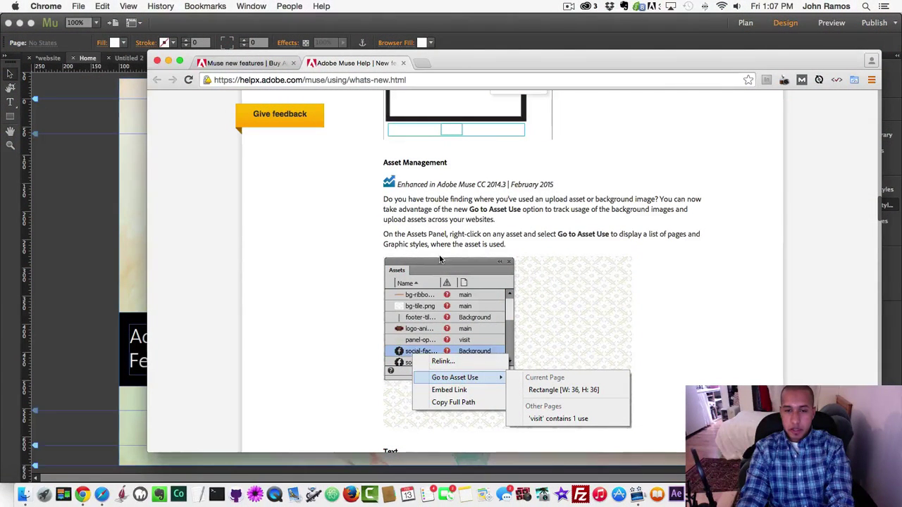
pyautogui.scroll(-1, 451, 289)
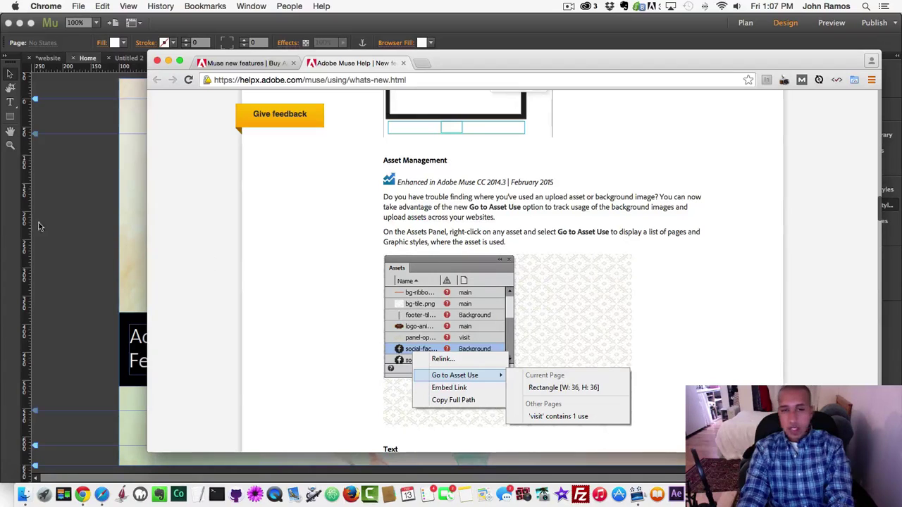
pyautogui.click(67, 217)
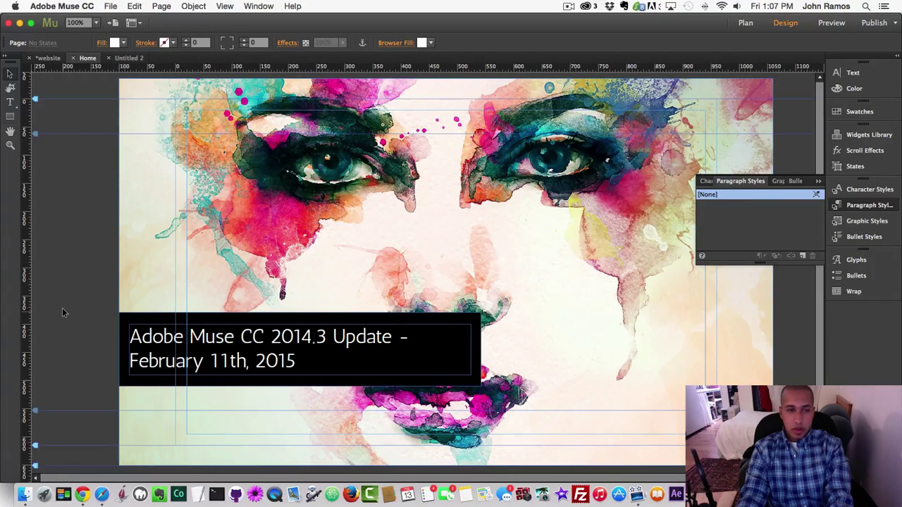
pyautogui.click(83, 469)
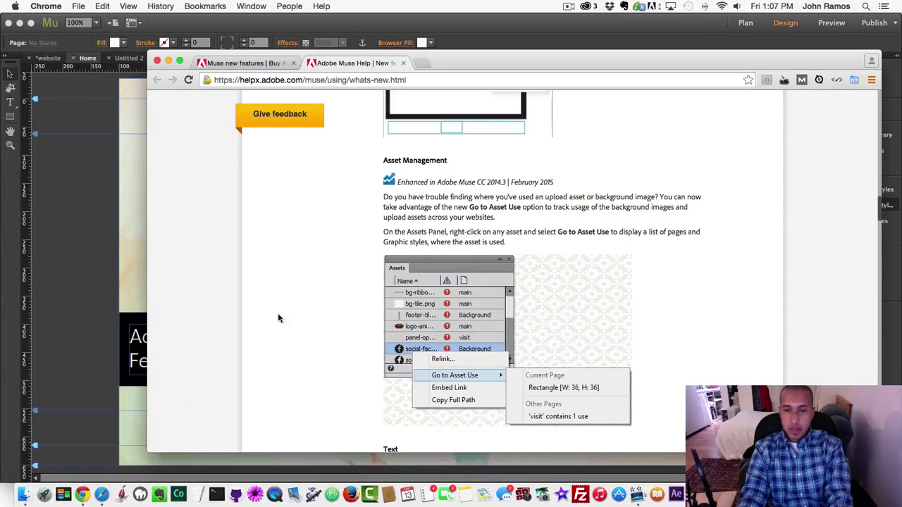
pyautogui.click(91, 201)
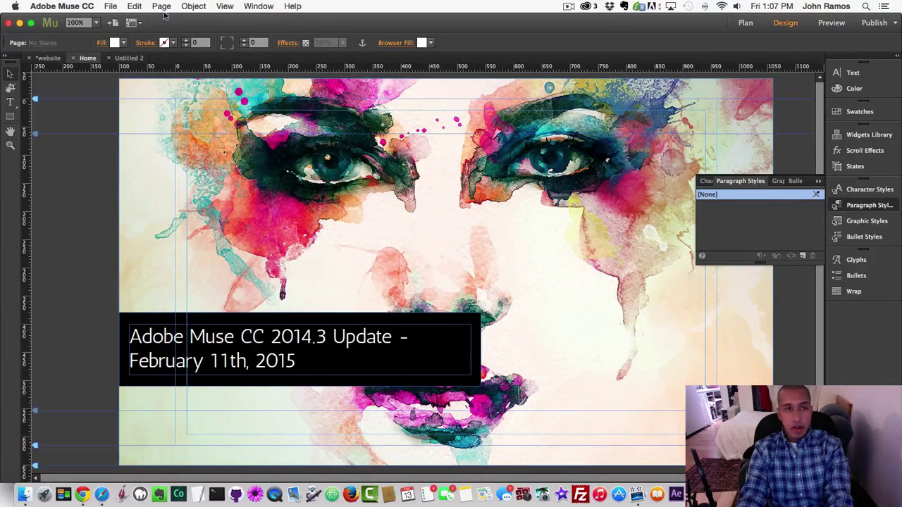
# - Show the Assets panel and select the watercolor image asset
pyautogui.click(258, 5)
pyautogui.click(263, 85)
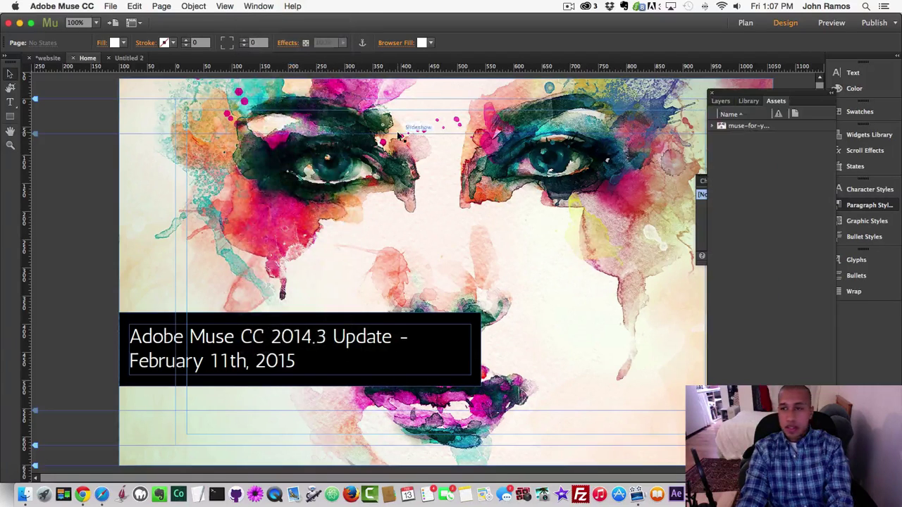
pyautogui.click(748, 126)
pyautogui.rightClick(750, 129)
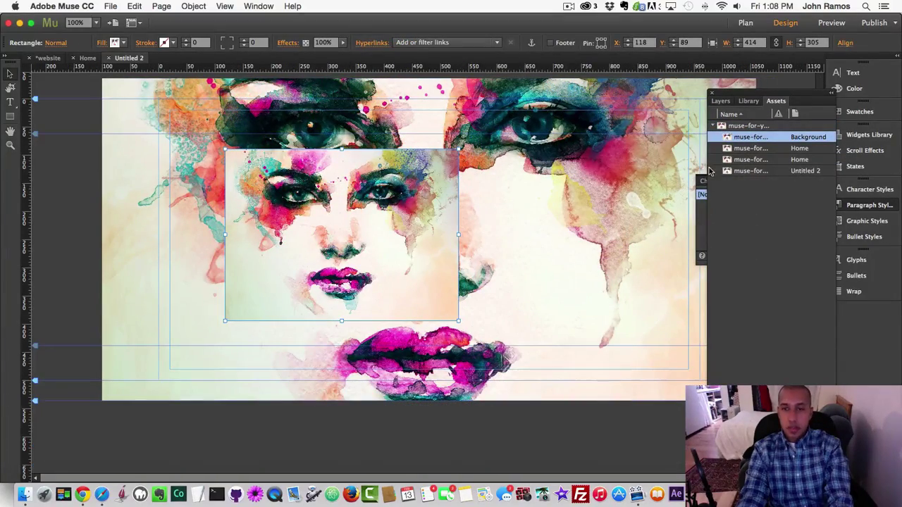
# - Use Go to Asset Use to select the rectangle holding the image on Untitled 2
pyautogui.rightClick(750, 139)
pyautogui.moveTo(772, 161)
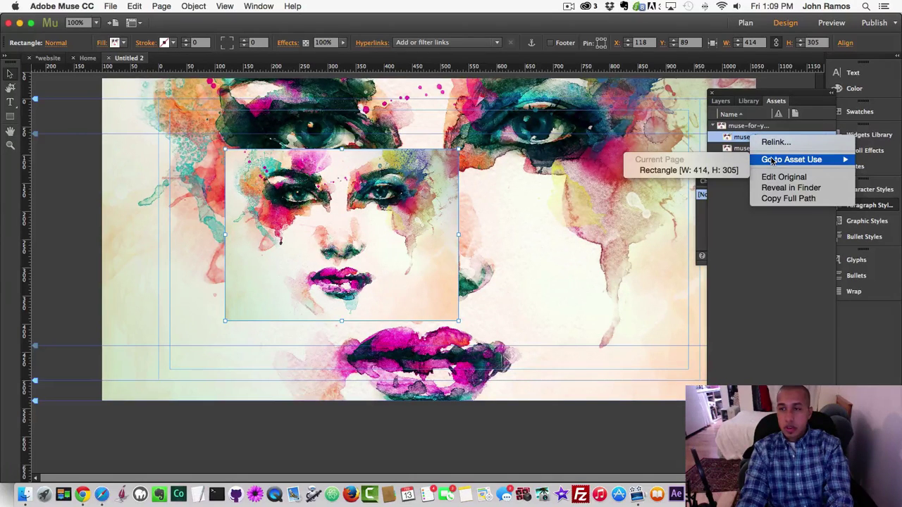
pyautogui.click(713, 171)
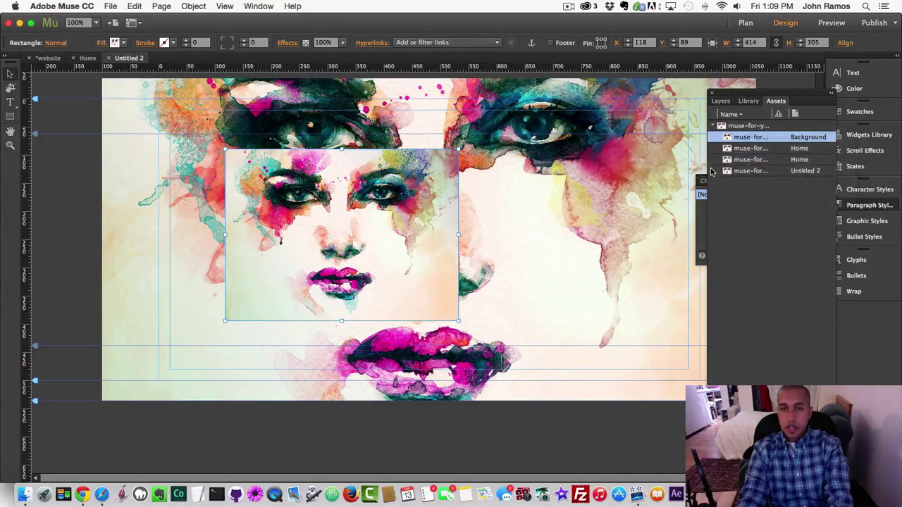
pyautogui.rightClick(753, 138)
pyautogui.moveTo(761, 161)
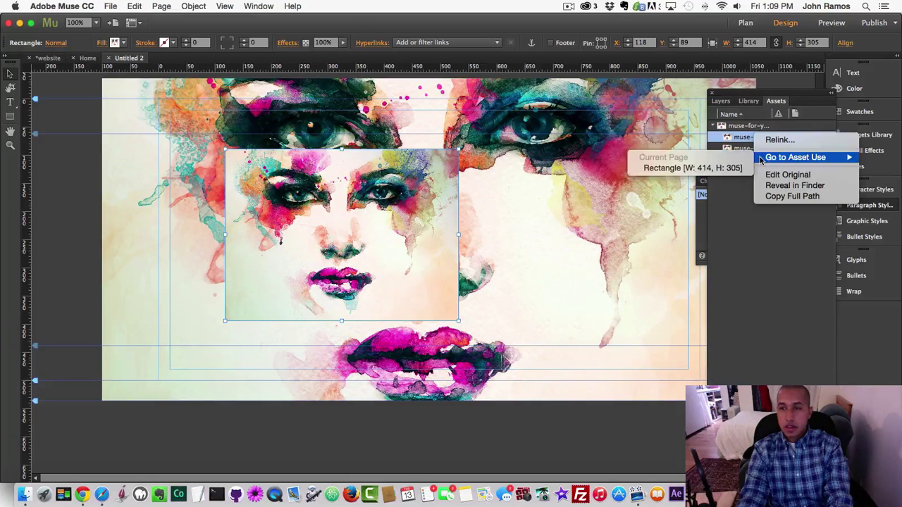
pyautogui.click(733, 215)
# - Drag the image rectangle to the lower right and select the second rectangle from its uses
pyautogui.moveTo(347, 226); pyautogui.dragTo(503, 282)
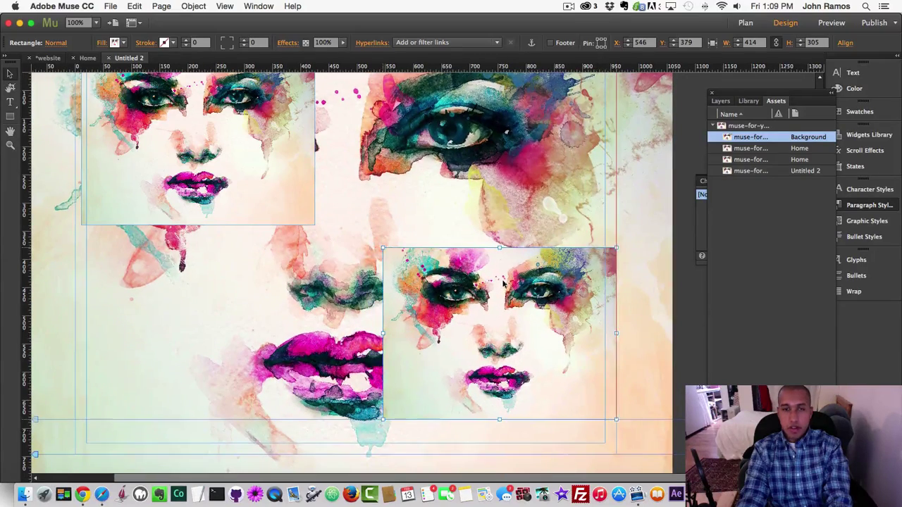
pyautogui.rightClick(770, 139)
pyautogui.moveTo(782, 163)
pyautogui.click(723, 185)
# - Select the top-left image rectangle (X 11, Y 34) from the asset's usage list
pyautogui.rightClick(767, 139)
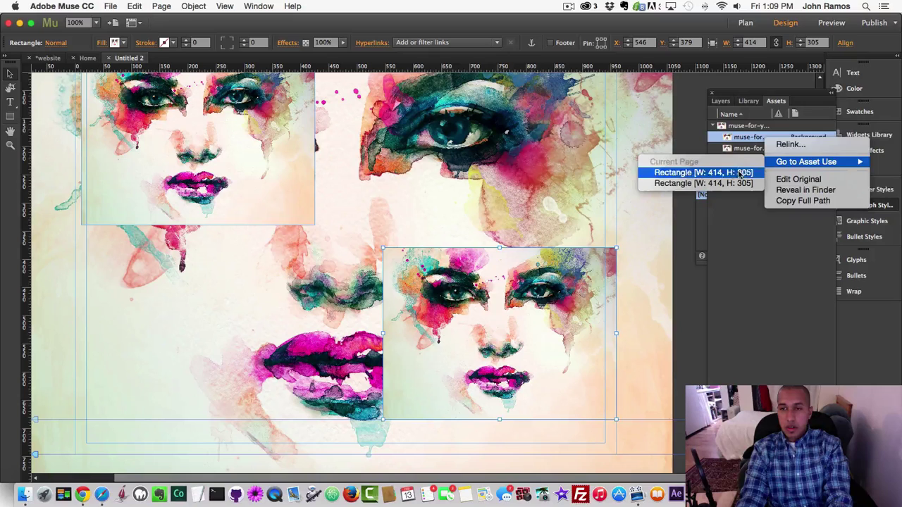
pyautogui.click(739, 174)
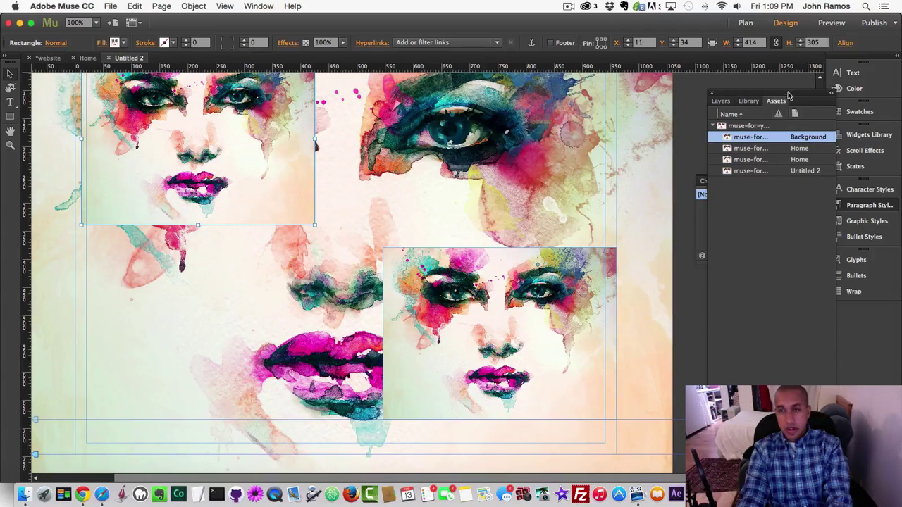
pyautogui.rightClick(749, 144)
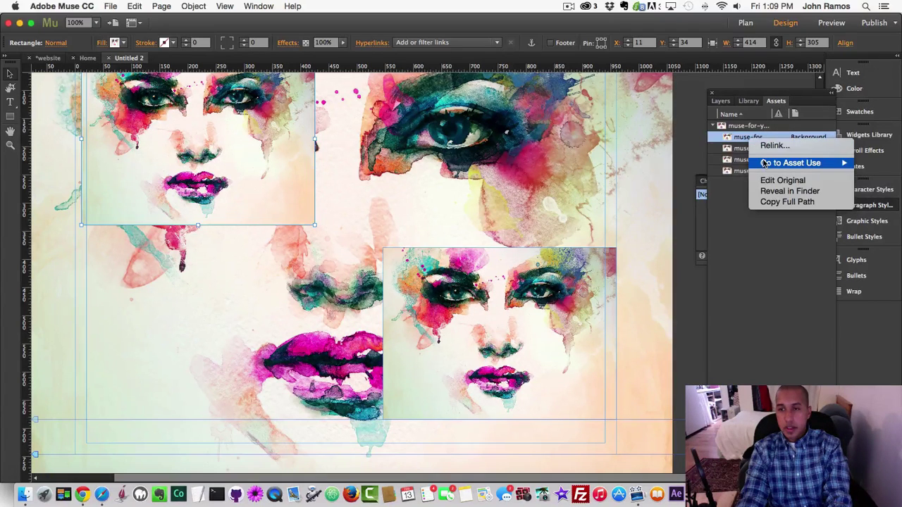
pyautogui.click(760, 281)
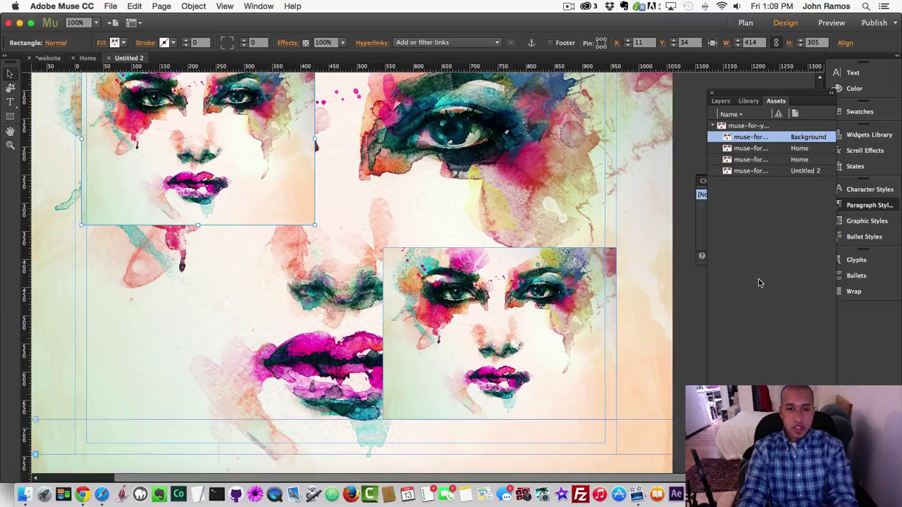
# - Select the lower-right image rectangle (X 546, Y 379) from the asset's usage list
pyautogui.rightClick(745, 139)
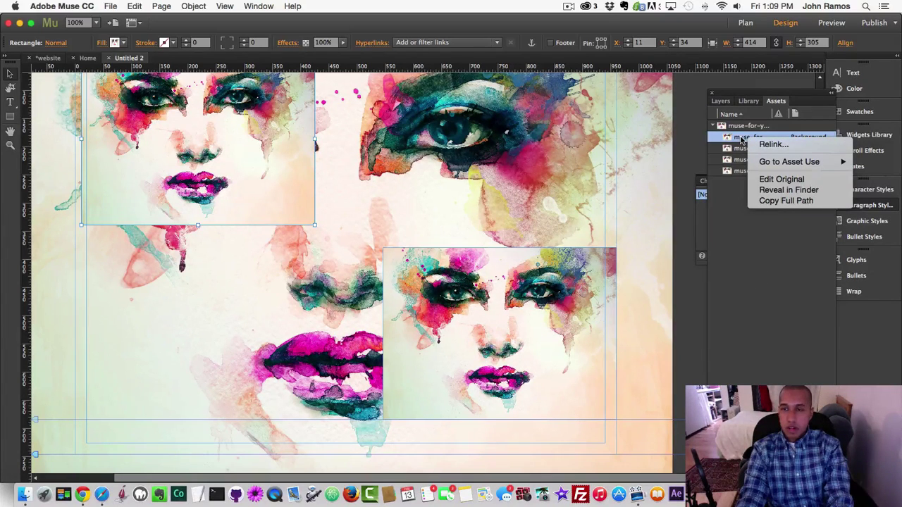
pyautogui.moveTo(755, 161)
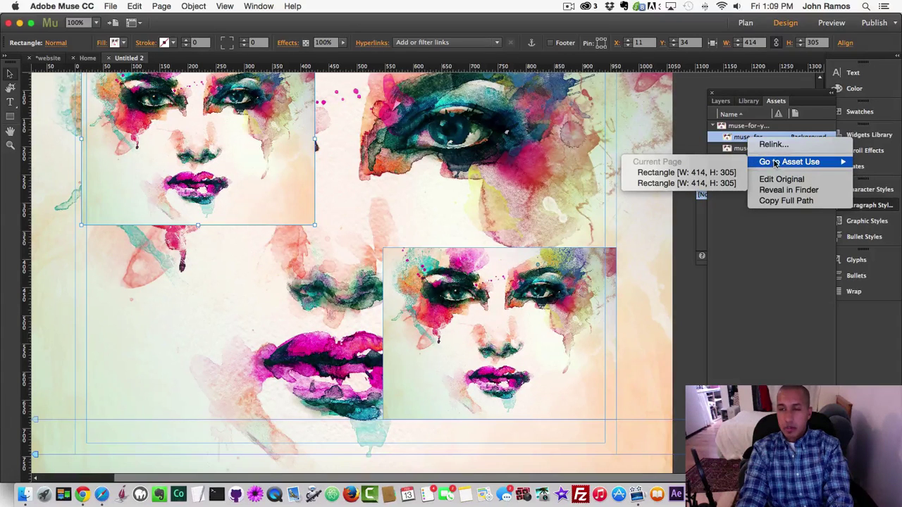
pyautogui.click(687, 183)
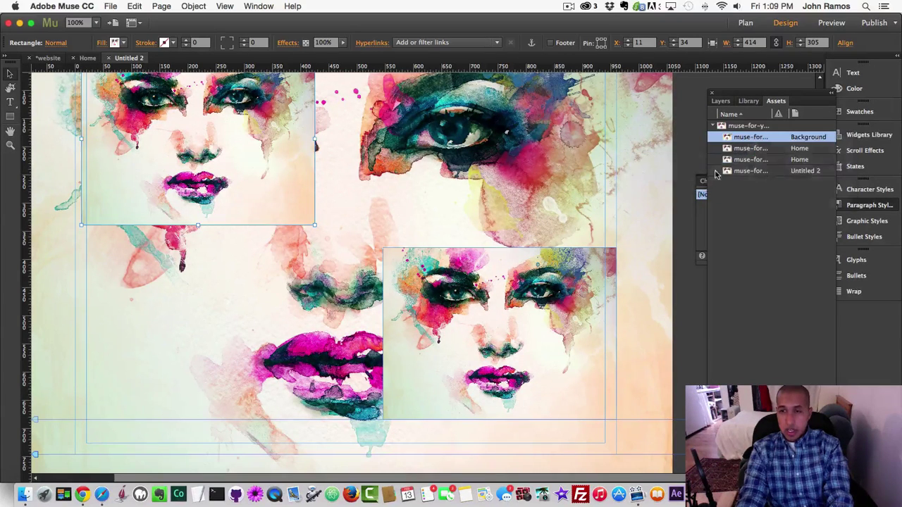
pyautogui.rightClick(733, 136)
pyautogui.click(751, 264)
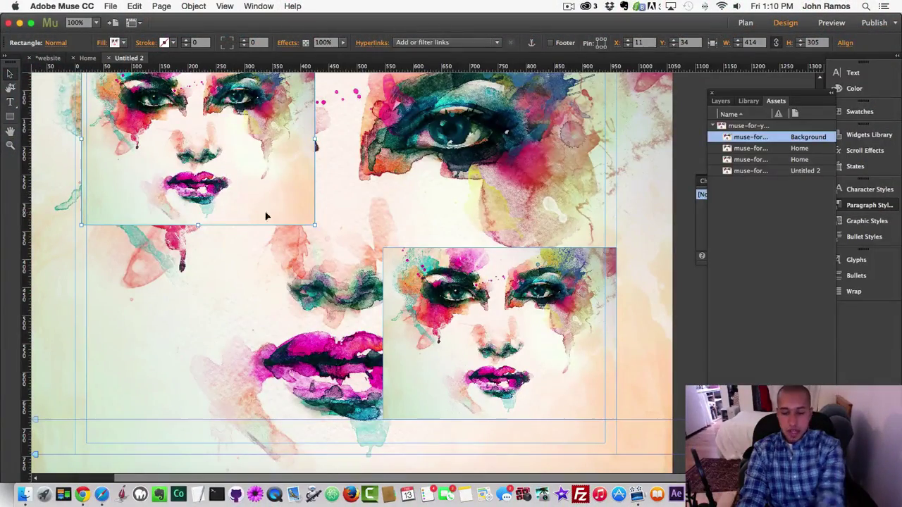
# - Remove both image rectangles and draw a new text frame on the Home page
pyautogui.press('super+z')
pyautogui.press('super+z')
pyautogui.press('super+z')
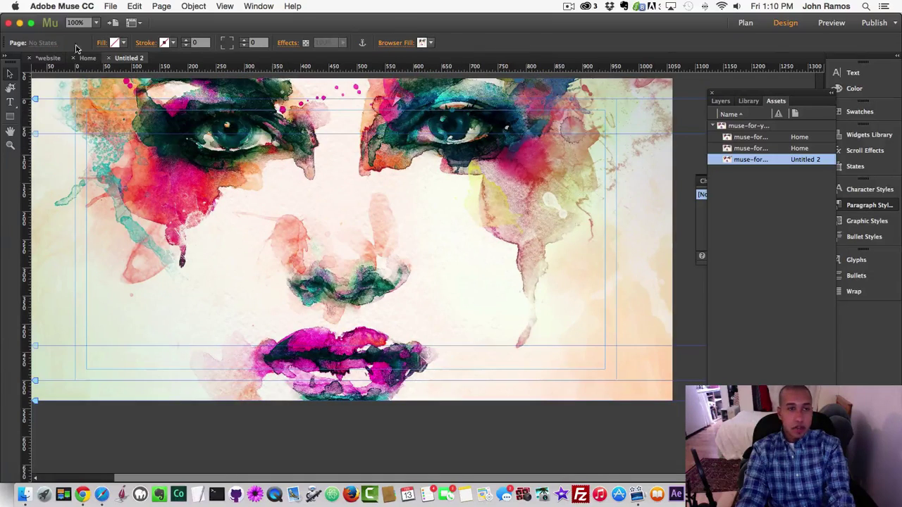
pyautogui.click(84, 57)
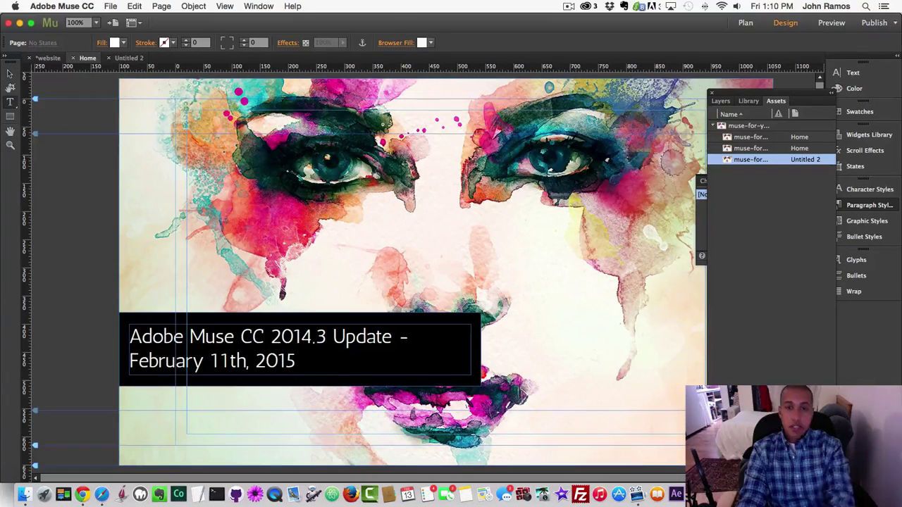
pyautogui.moveTo(446, 140); pyautogui.dragTo(623, 265)
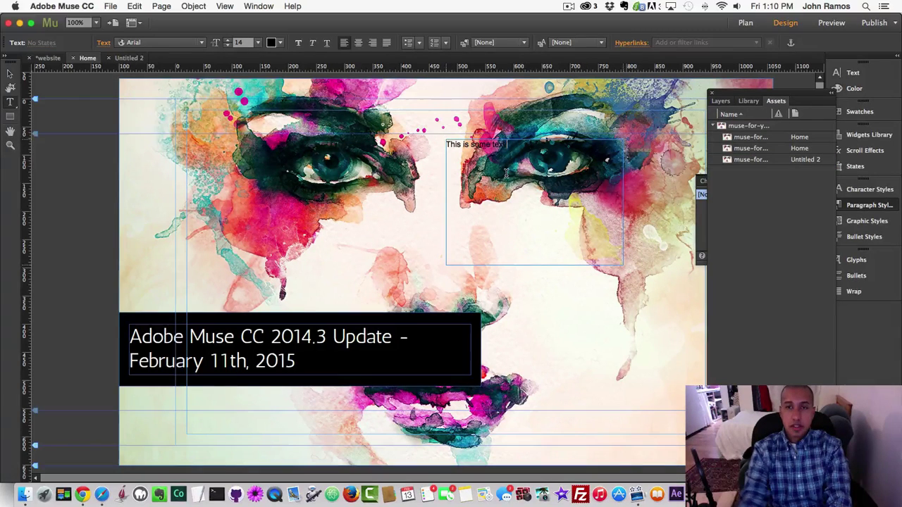
# - Move the 'This is some text.' frame beside the face's nose, to X 626, Y 270
pyautogui.click(88, 486)
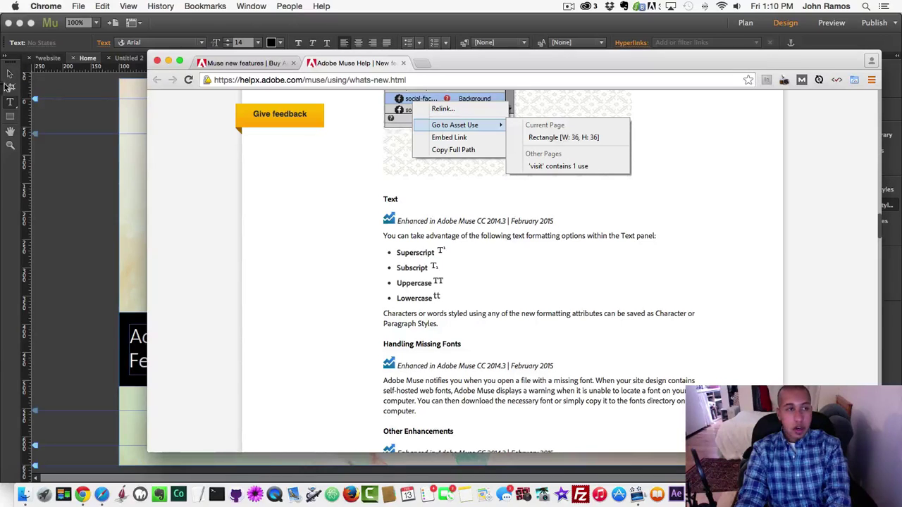
pyautogui.click(10, 82)
pyautogui.tripleClick(502, 144)
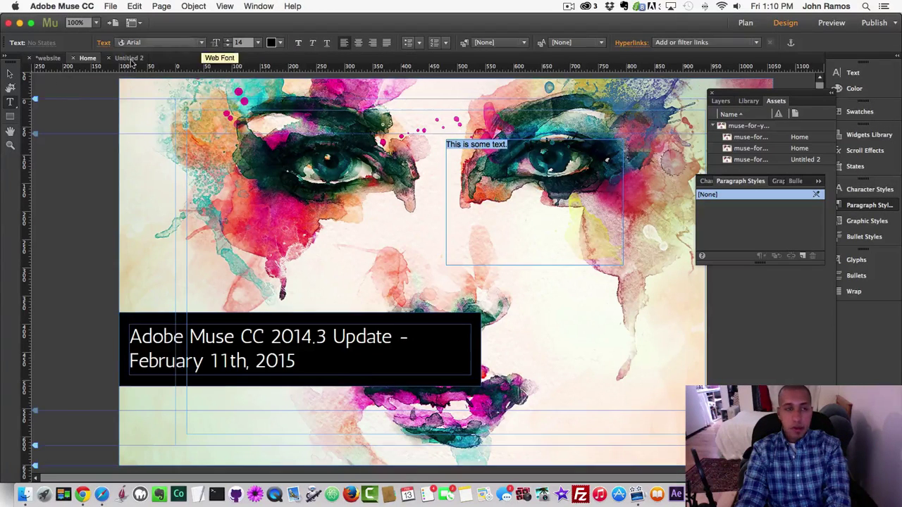
pyautogui.click(10, 72)
pyautogui.moveTo(560, 240); pyautogui.dragTo(517, 326)
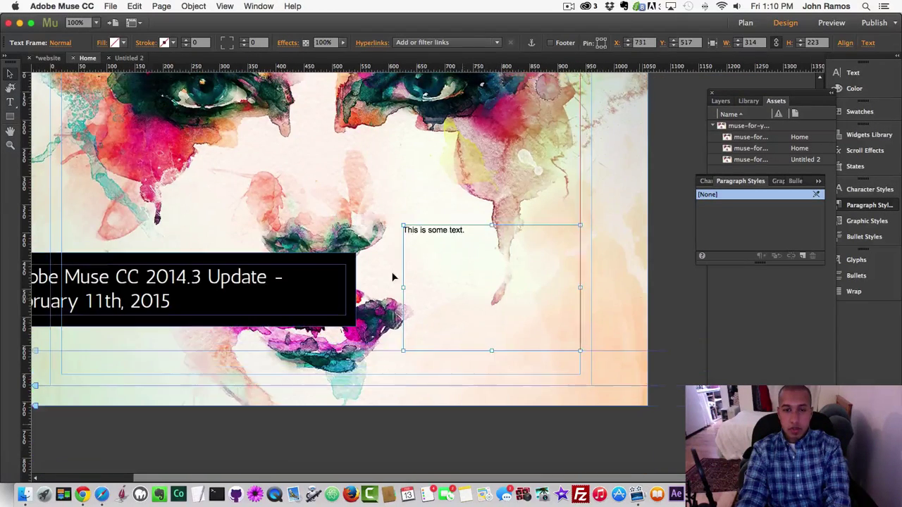
pyautogui.press('super+z')
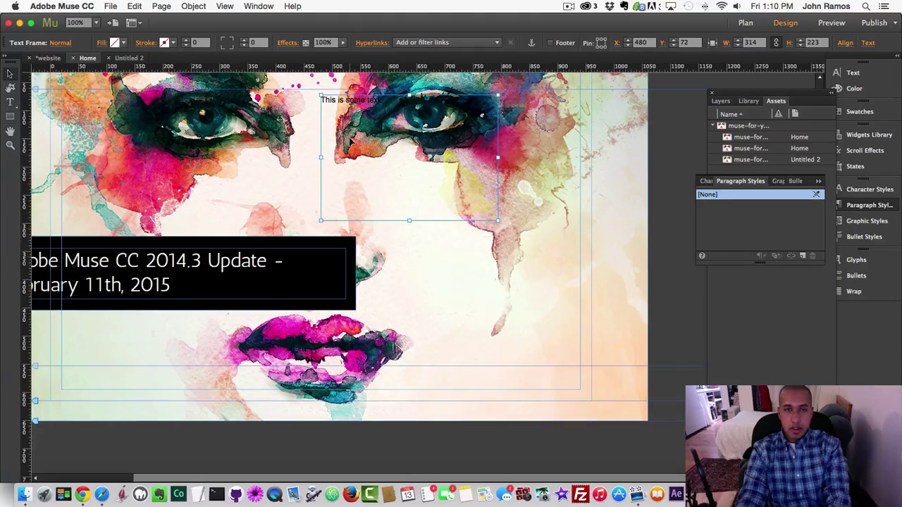
pyautogui.moveTo(361, 148); pyautogui.dragTo(442, 258)
# - Set all of 'This is some text.' in Overlock SC at 30 pt
pyautogui.doubleClick(443, 258)
pyautogui.press('super+a')
pyautogui.click(161, 42)
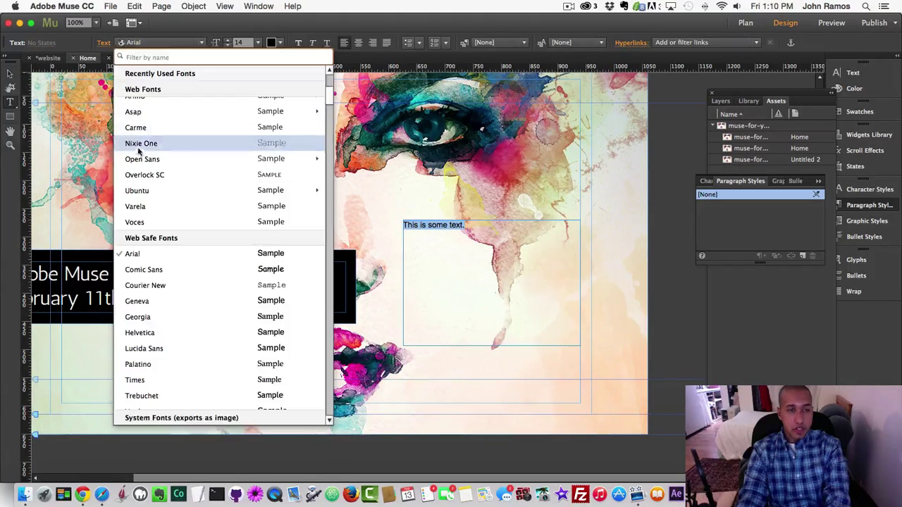
pyautogui.click(145, 174)
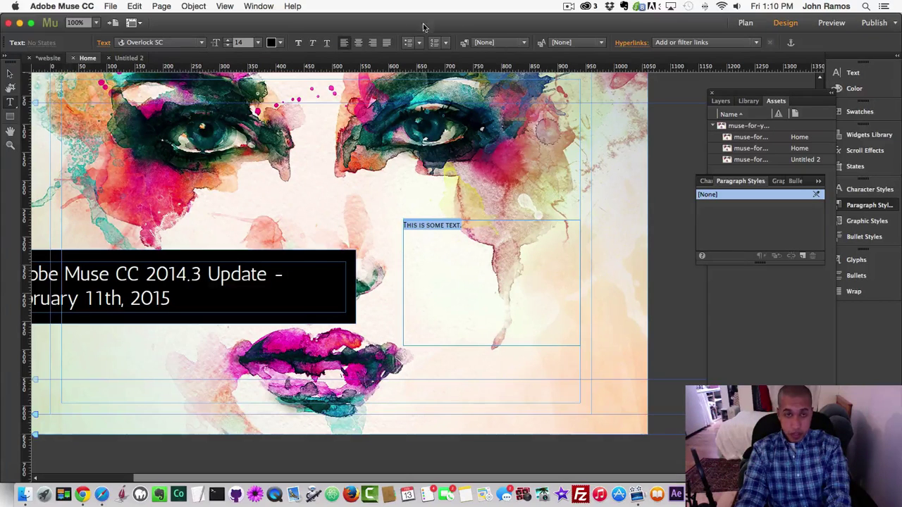
pyautogui.click(258, 42)
pyautogui.click(272, 159)
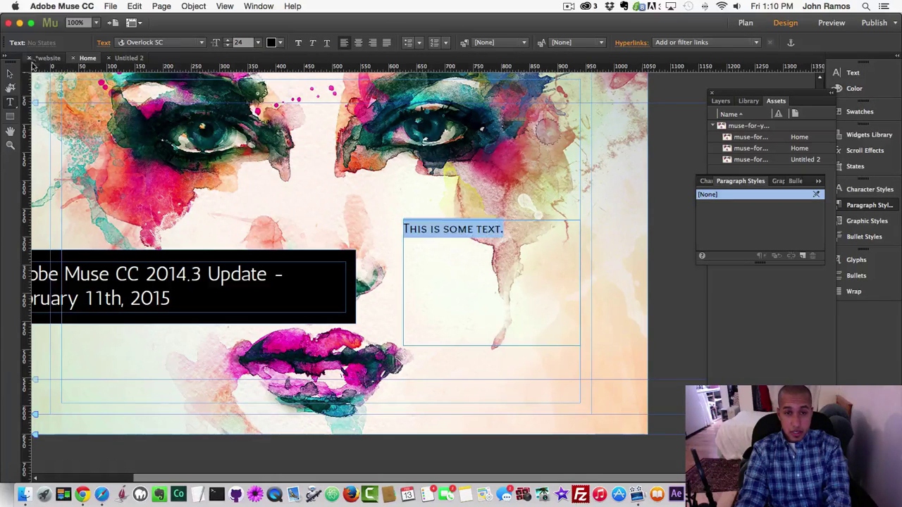
pyautogui.click(258, 42)
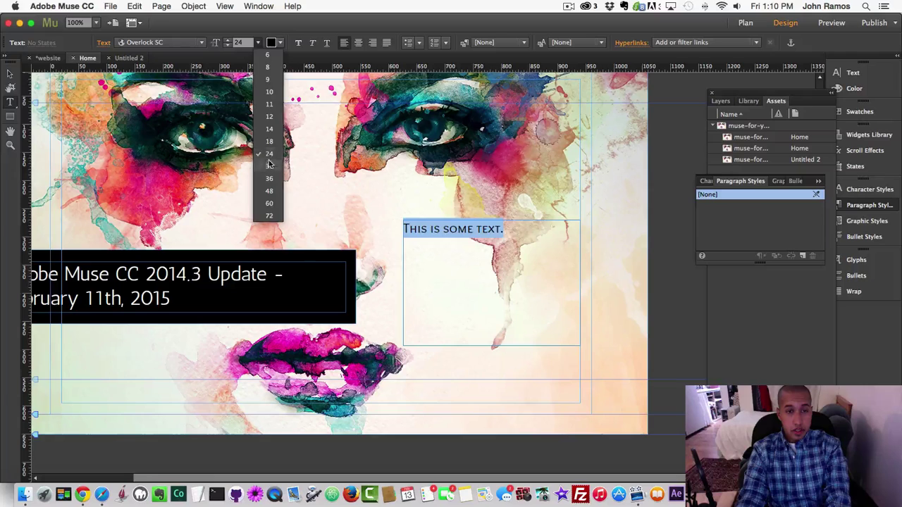
pyautogui.click(272, 171)
# - Reselect the line and make it all caps from the full text formatting options
pyautogui.click(10, 73)
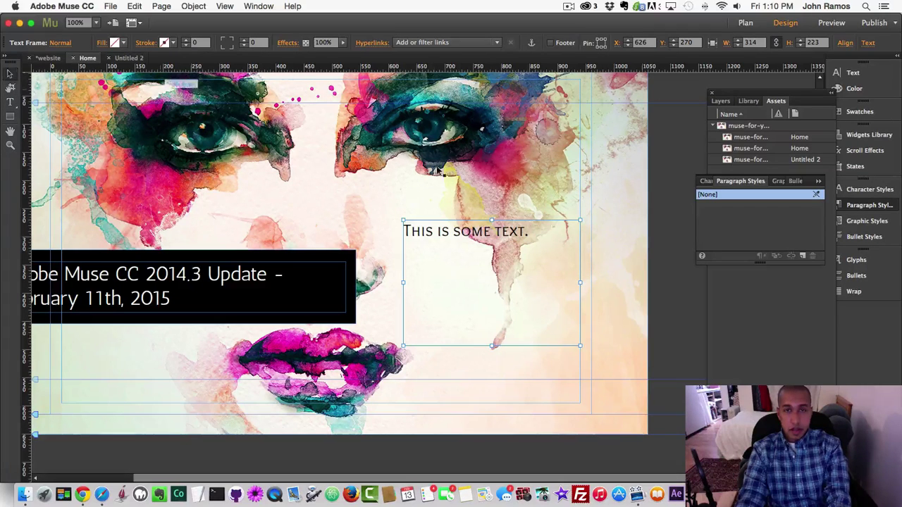
pyautogui.doubleClick(496, 241)
pyautogui.tripleClick(529, 238)
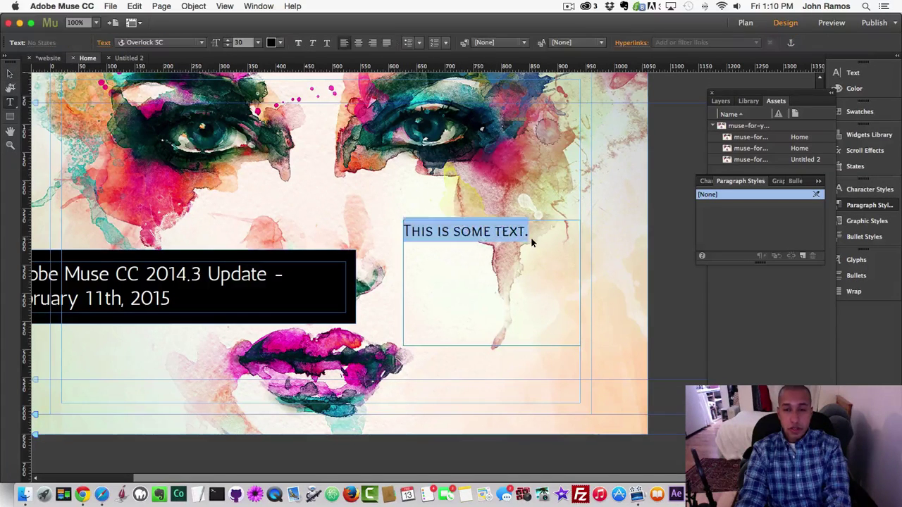
pyautogui.click(103, 43)
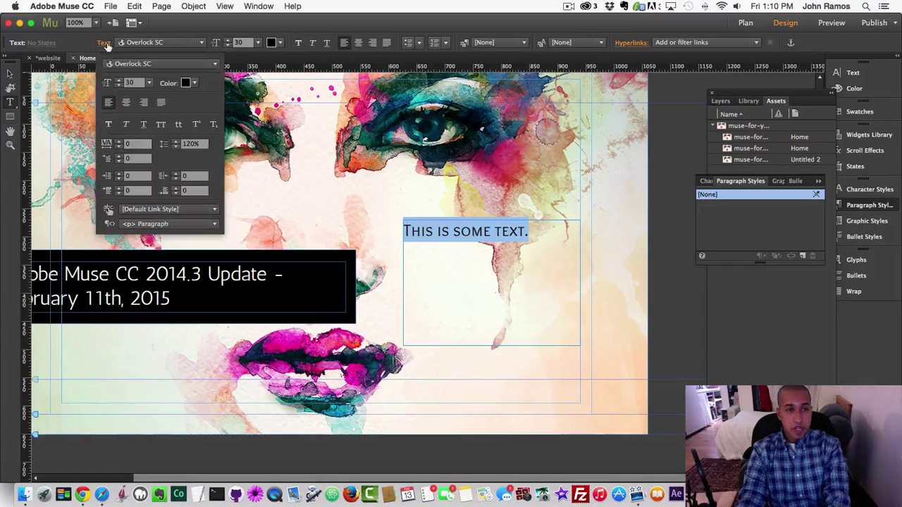
pyautogui.click(161, 124)
# - Try superscript and subscript on the text, then leave it in small caps on the baseline
pyautogui.click(196, 128)
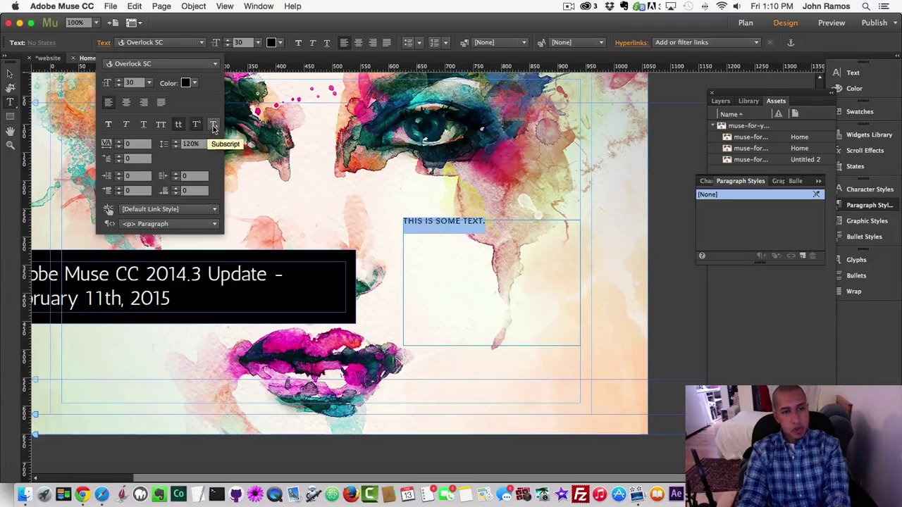
pyautogui.click(198, 127)
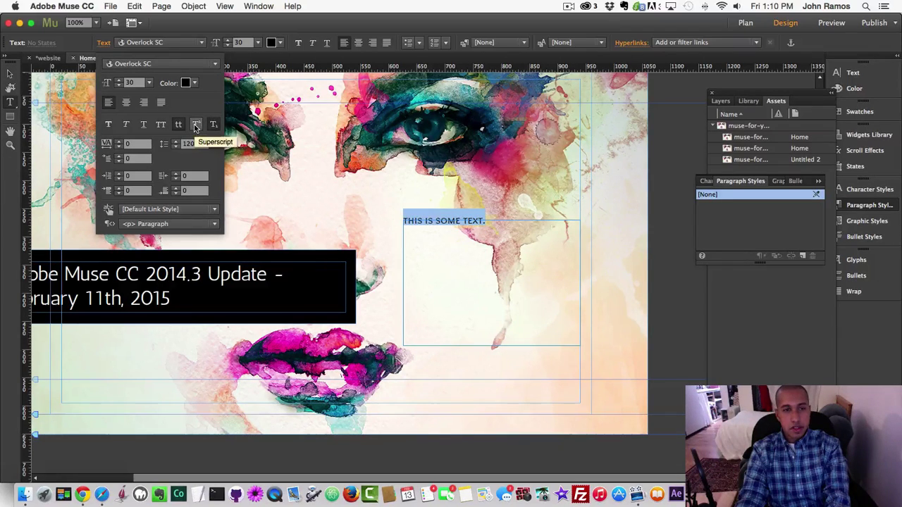
pyautogui.click(213, 125)
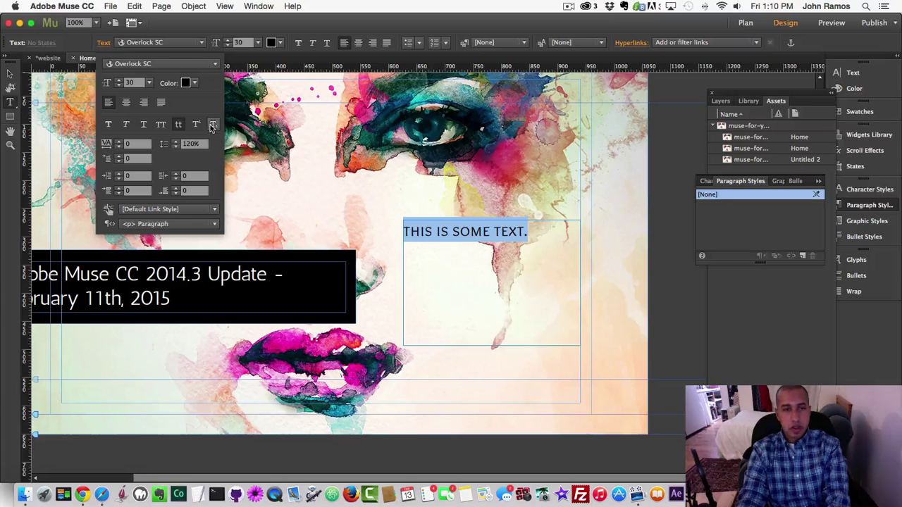
pyautogui.click(212, 126)
pyautogui.click(213, 125)
pyautogui.click(180, 126)
pyautogui.click(161, 125)
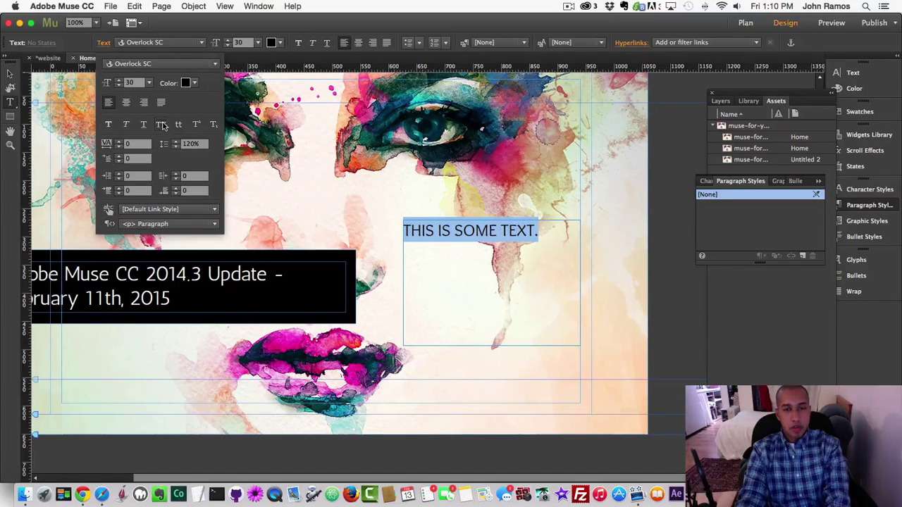
pyautogui.click(178, 125)
pyautogui.click(196, 125)
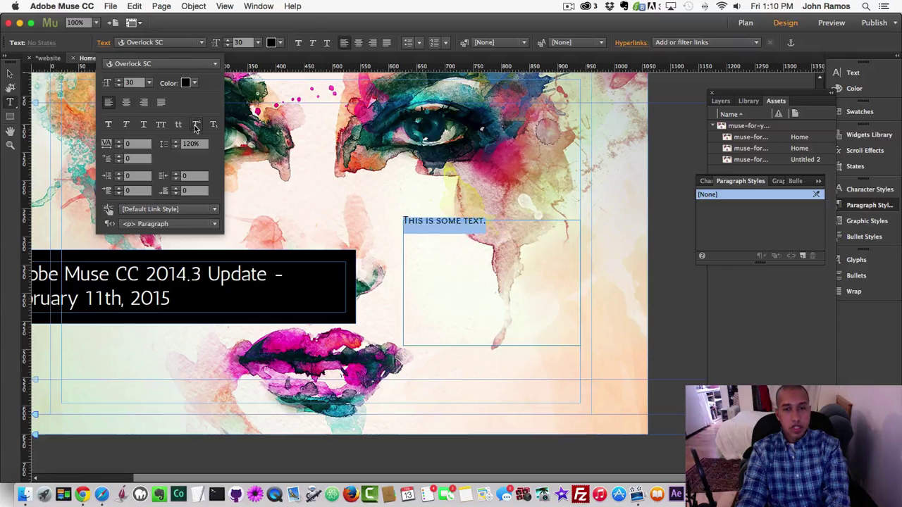
pyautogui.click(196, 125)
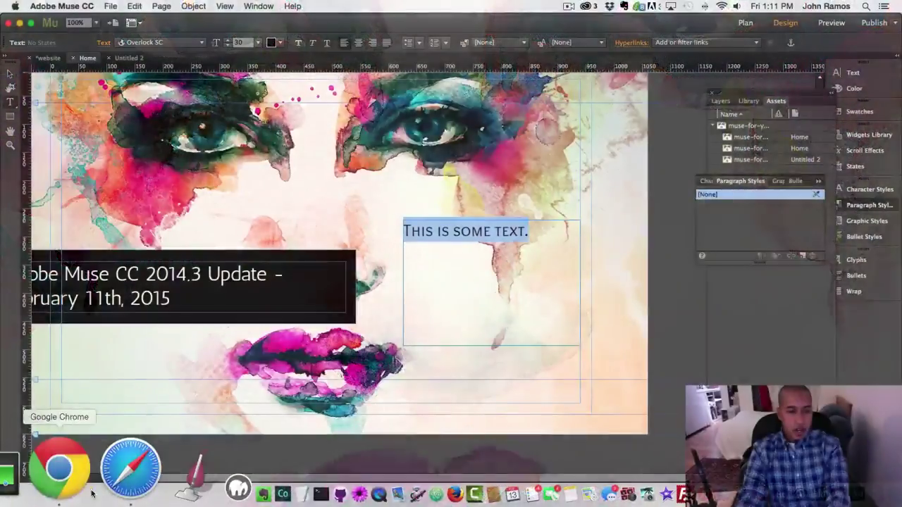
# - Scroll Chrome's Muse what's-new page past Handling Missing Fonts to Other Enhancements
pyautogui.click(91, 493)
pyautogui.scroll(-4, 599, 262)
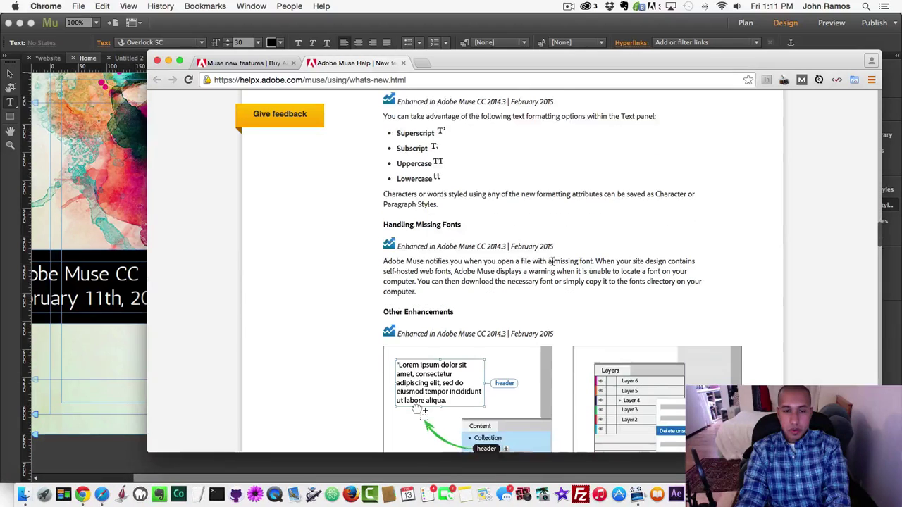
pyautogui.scroll(-3, 546, 261)
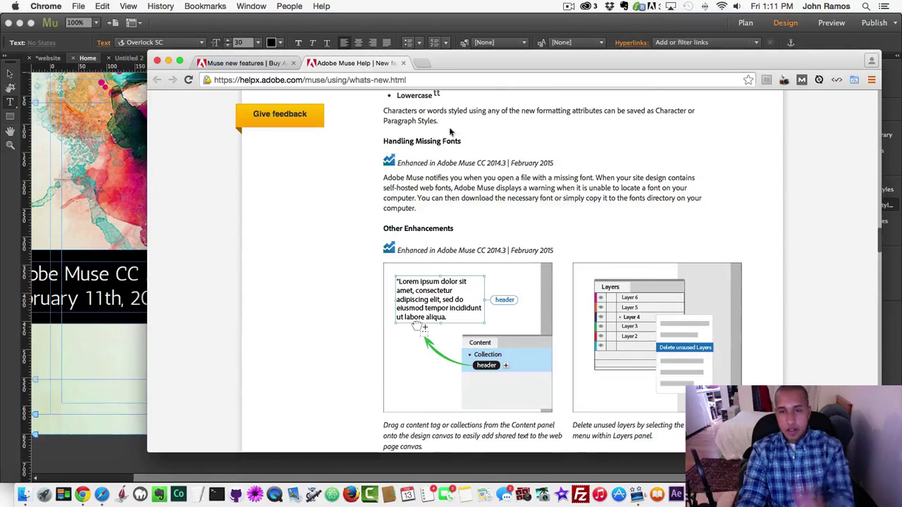
pyautogui.scroll(-3, 472, 185)
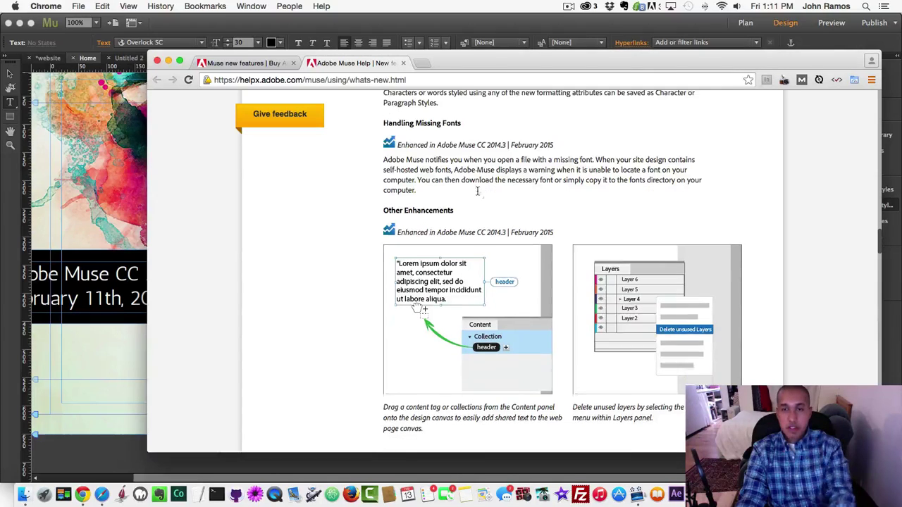
# - Open the Content panel and add a collection item renamed 'Content'
pyautogui.click(123, 163)
pyautogui.click(259, 6)
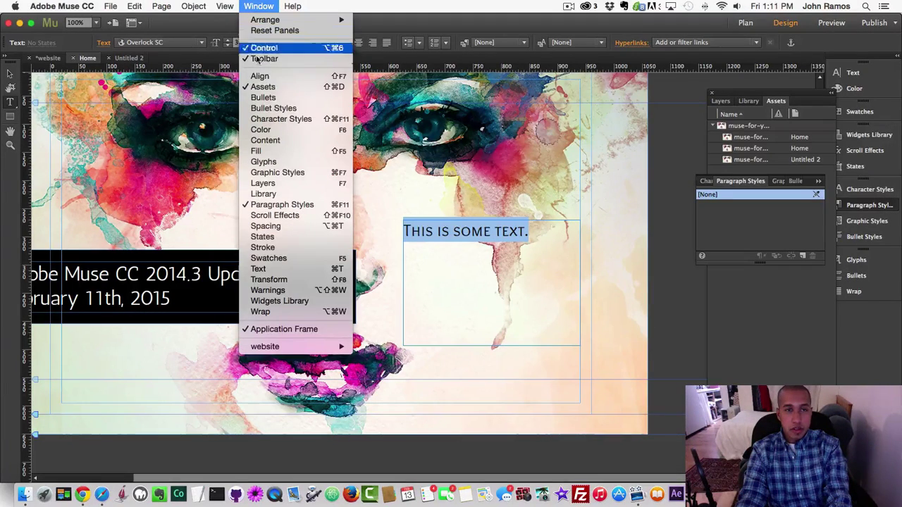
pyautogui.click(266, 141)
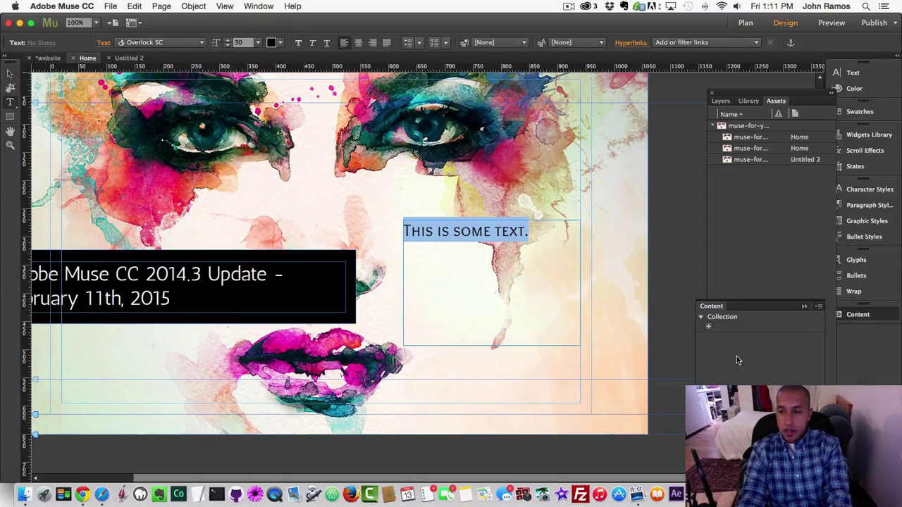
pyautogui.click(804, 307)
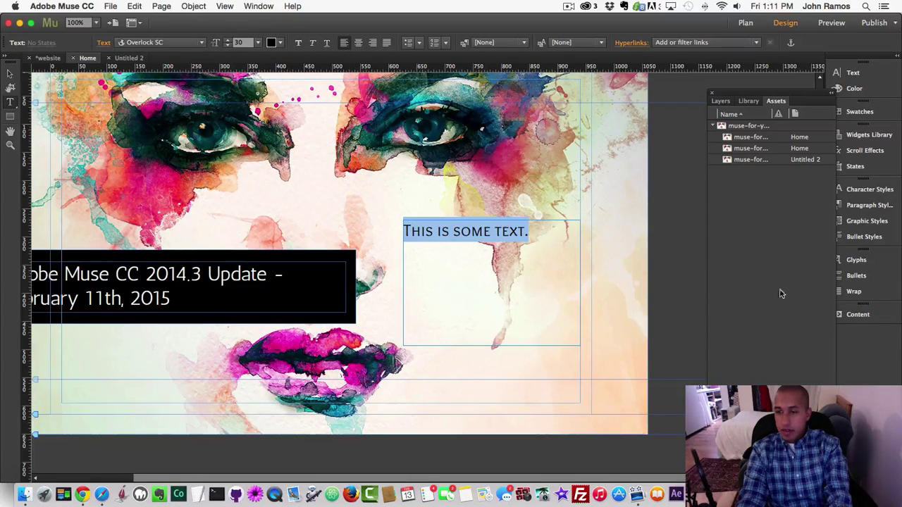
pyautogui.click(225, 5)
pyautogui.moveTo(258, 5)
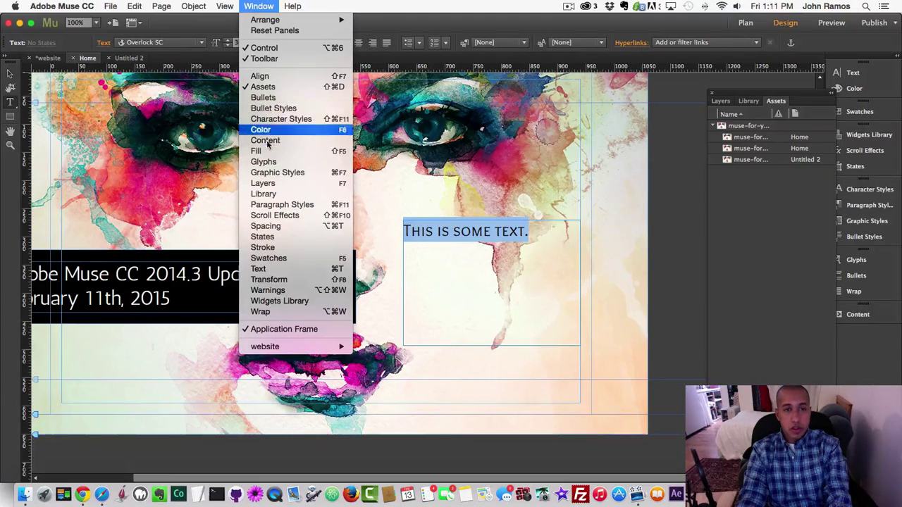
pyautogui.click(268, 149)
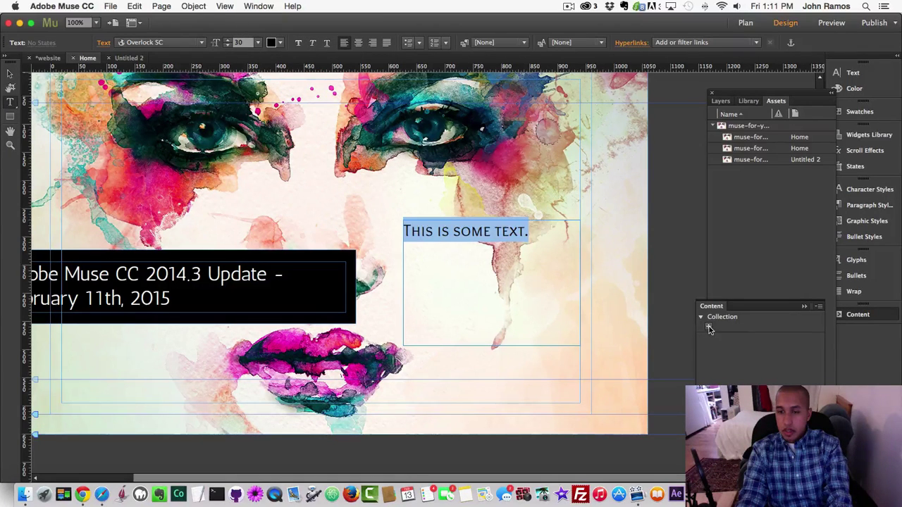
pyautogui.click(709, 326)
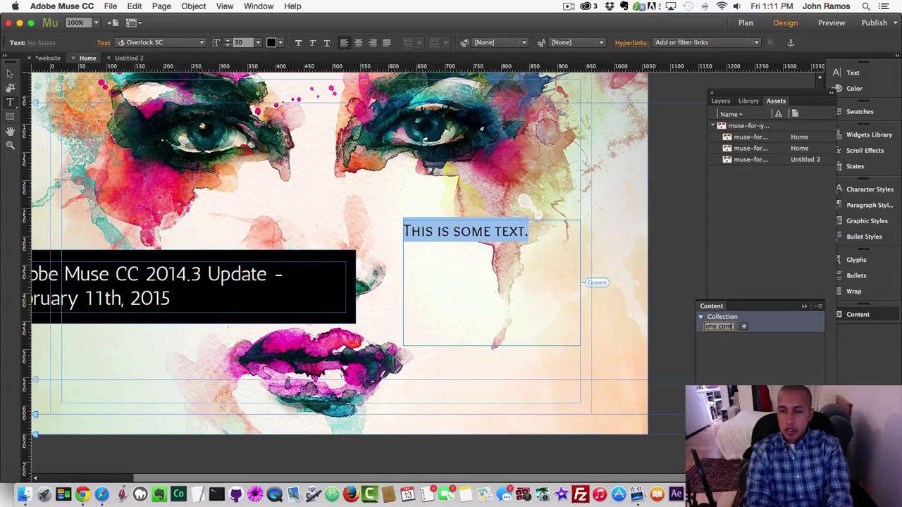
pyautogui.press('Return')
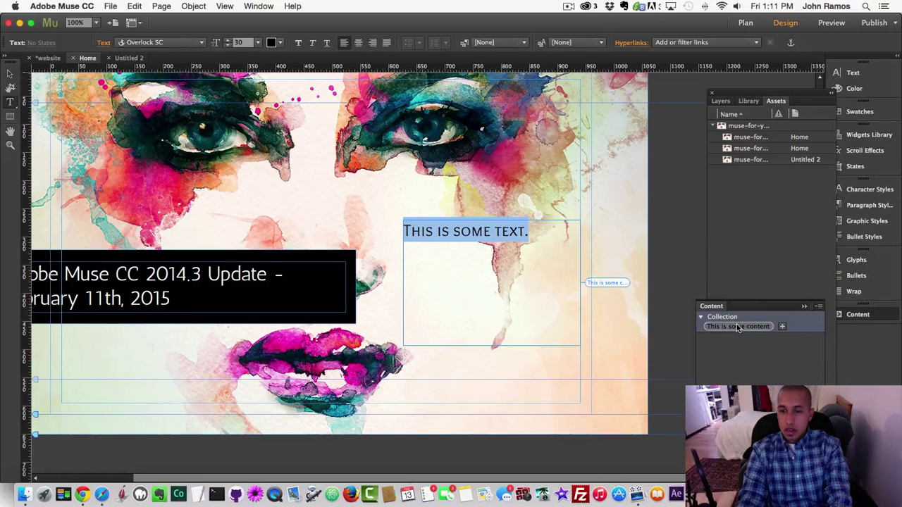
pyautogui.doubleClick(760, 331)
pyautogui.write('Content')
pyautogui.press('Return')
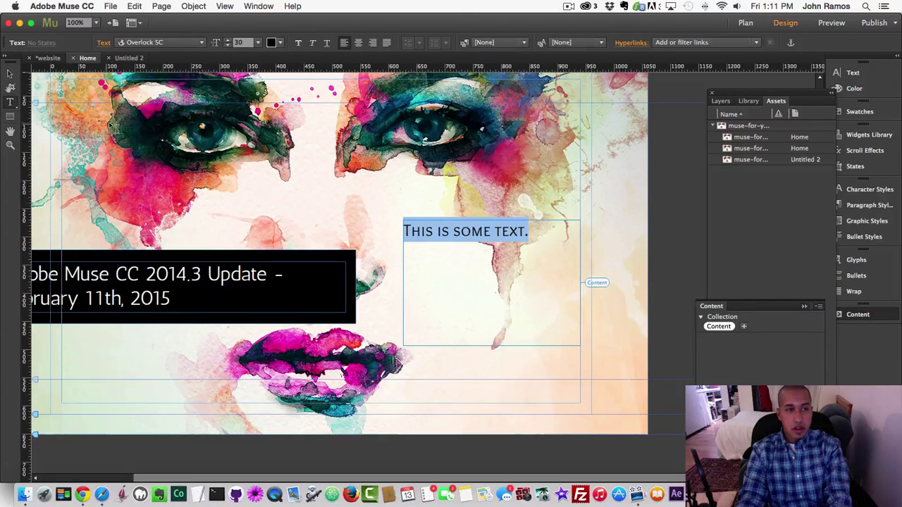
pyautogui.moveTo(112, 121); pyautogui.dragTo(251, 173)
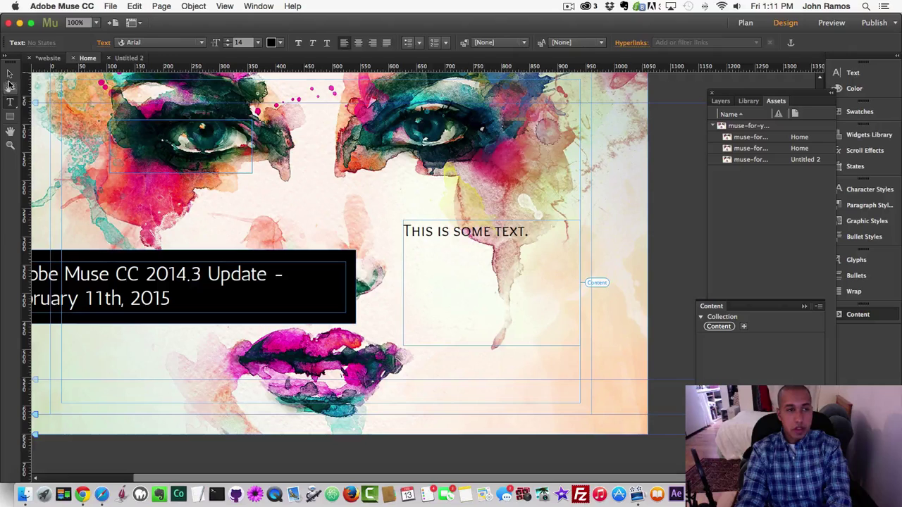
pyautogui.click(10, 73)
pyautogui.click(718, 326)
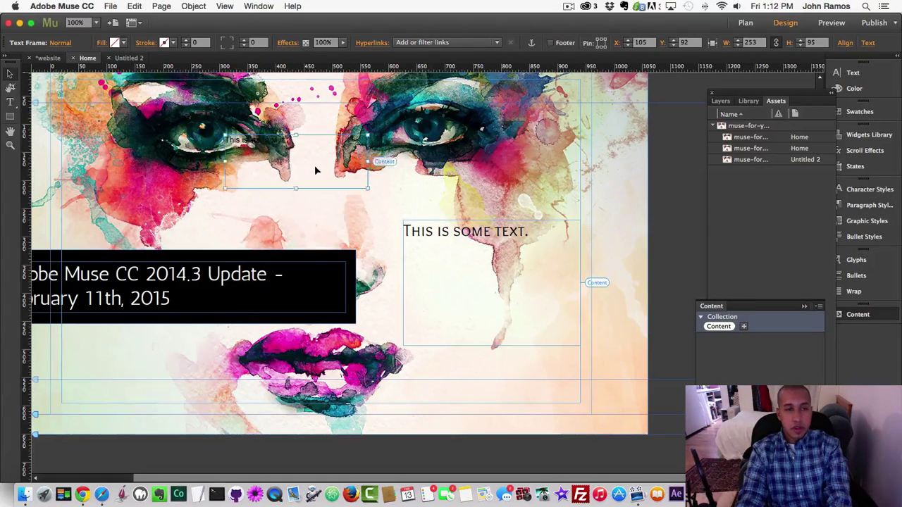
pyautogui.moveTo(184, 152); pyautogui.dragTo(257, 204)
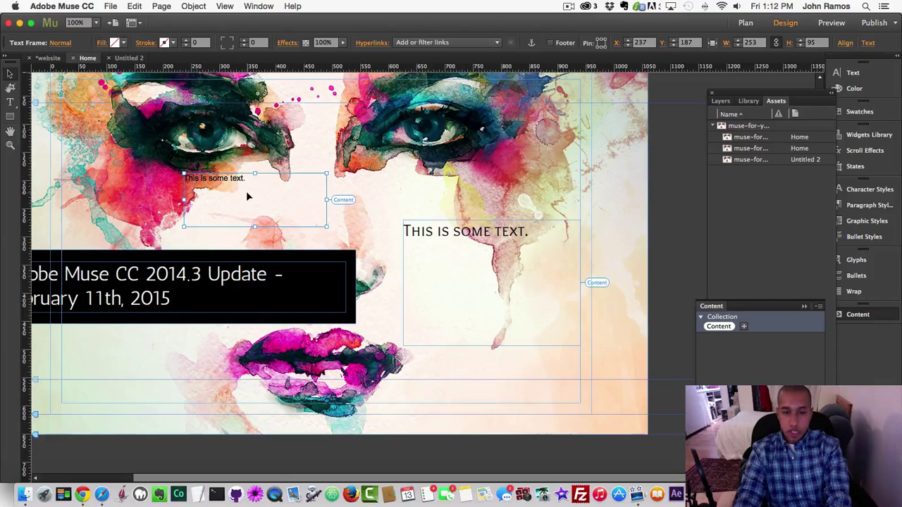
pyautogui.press('Delete')
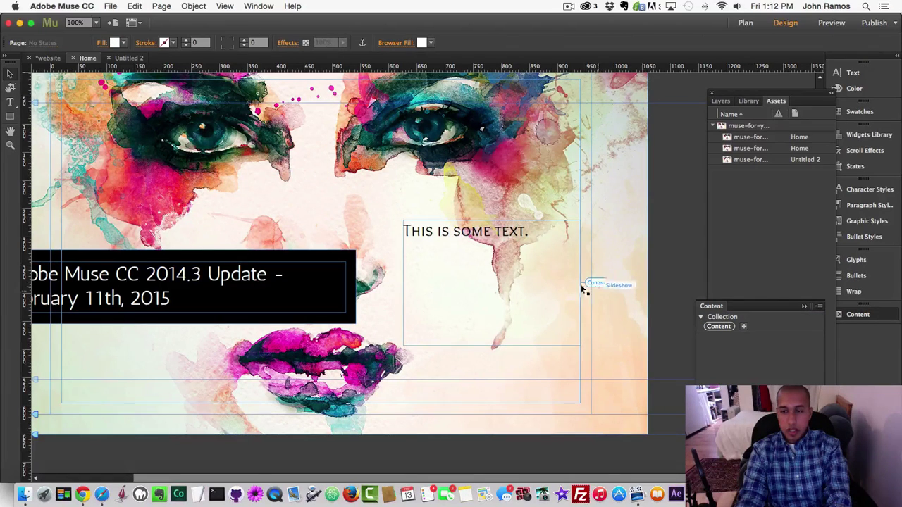
pyautogui.click(11, 102)
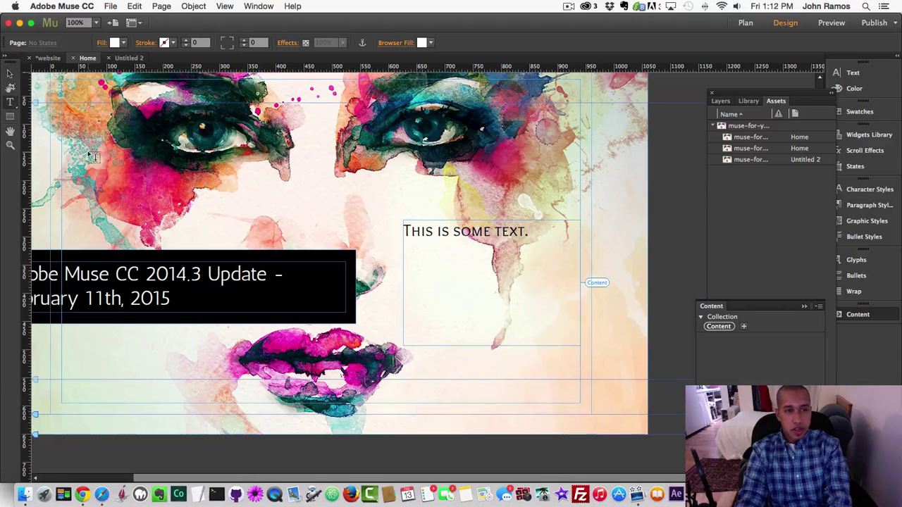
pyautogui.click(720, 327)
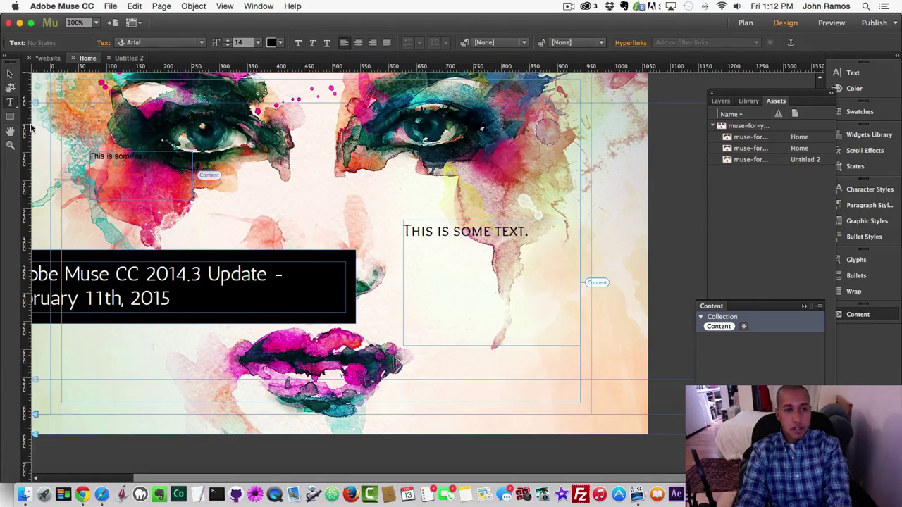
pyautogui.click(12, 74)
pyautogui.press('Delete')
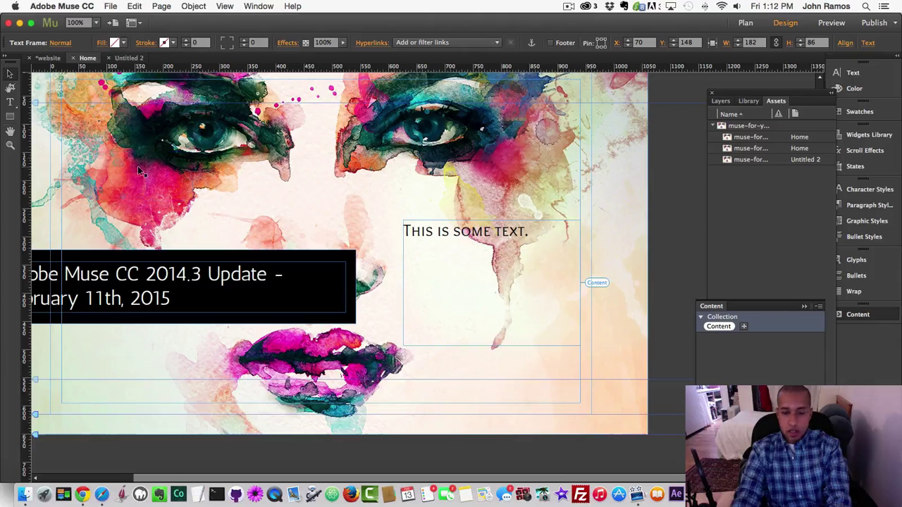
pyautogui.click(10, 102)
# - Draw a 'Here is another example.' text frame and set it in Ubuntu Regular
pyautogui.moveTo(318, 172); pyautogui.dragTo(170, 115)
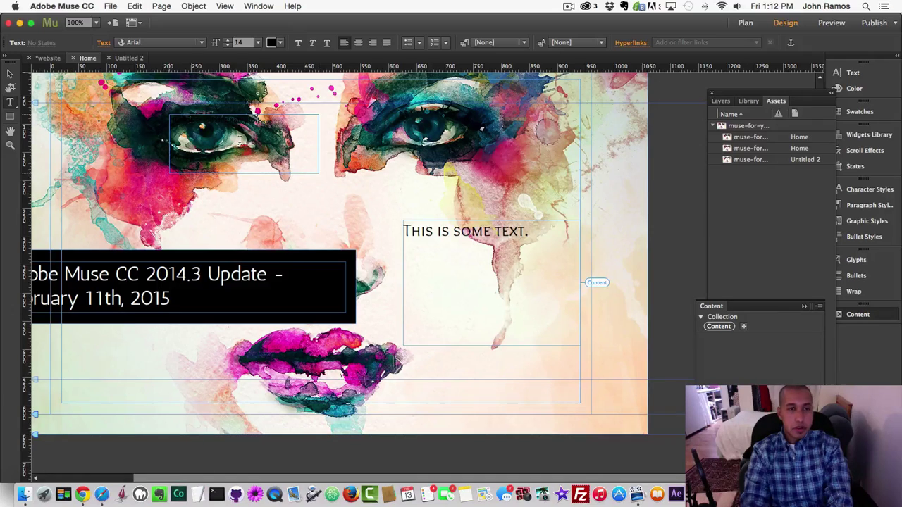
pyautogui.press('Escape')
pyautogui.moveTo(254, 137); pyautogui.dragTo(202, 204)
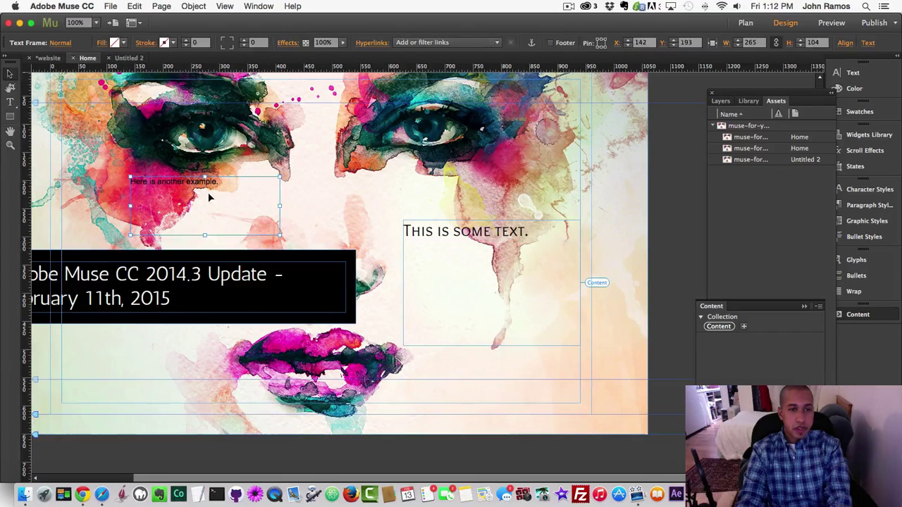
pyautogui.tripleClick(202, 188)
pyautogui.click(152, 42)
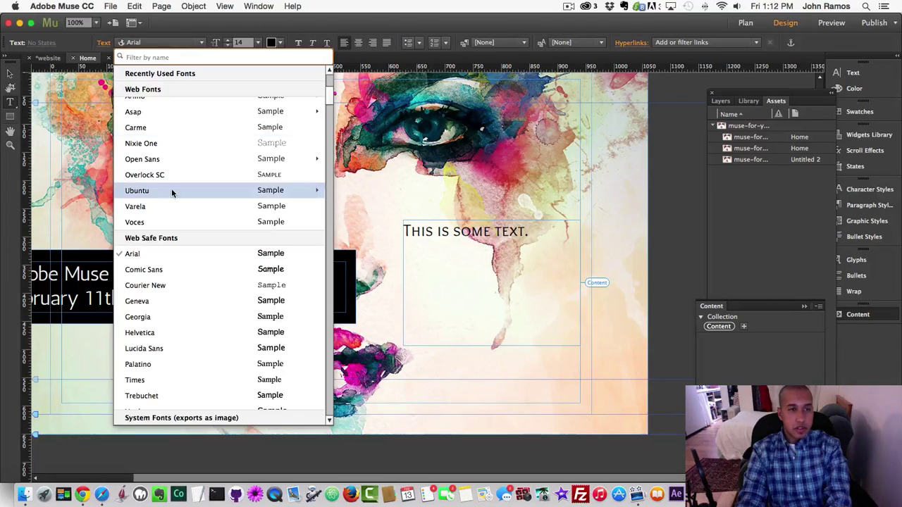
pyautogui.moveTo(173, 191)
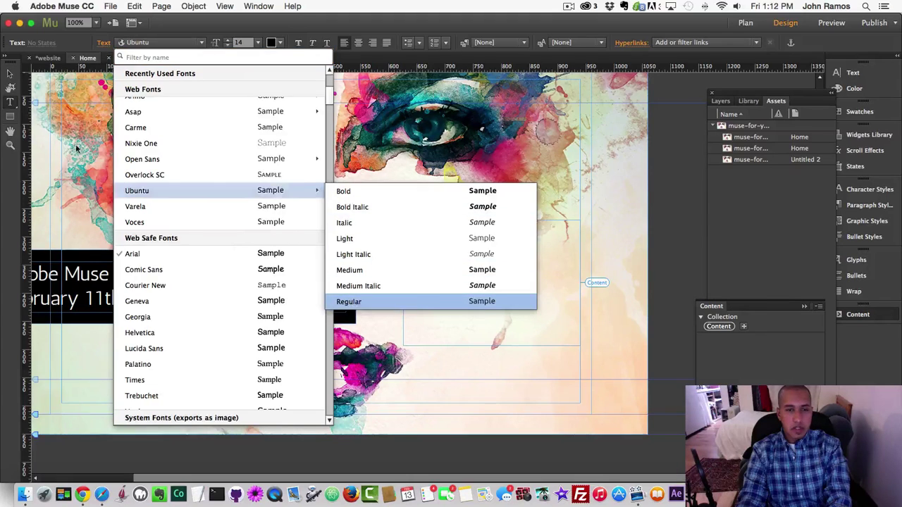
pyautogui.click(348, 302)
pyautogui.press('Escape')
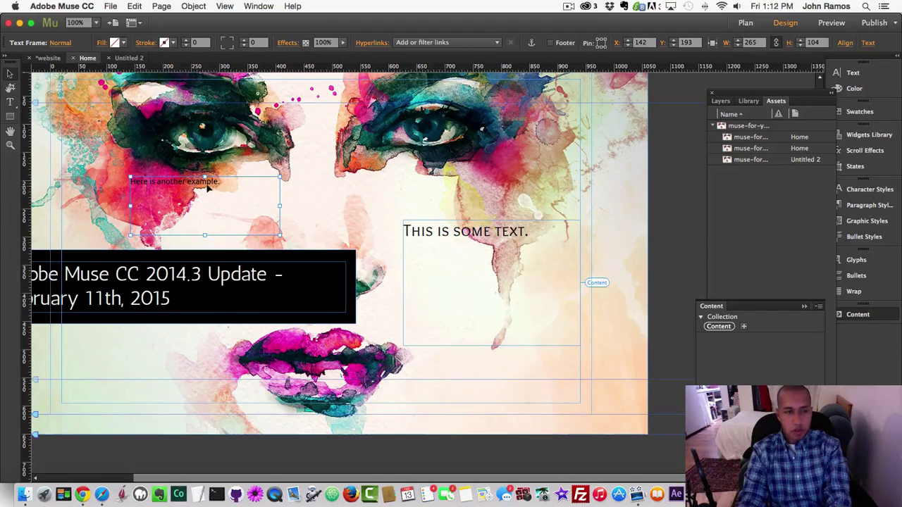
# - Tag the frame with Content and add a new 'Content 2' collection item
pyautogui.moveTo(592, 287); pyautogui.dragTo(593, 284)
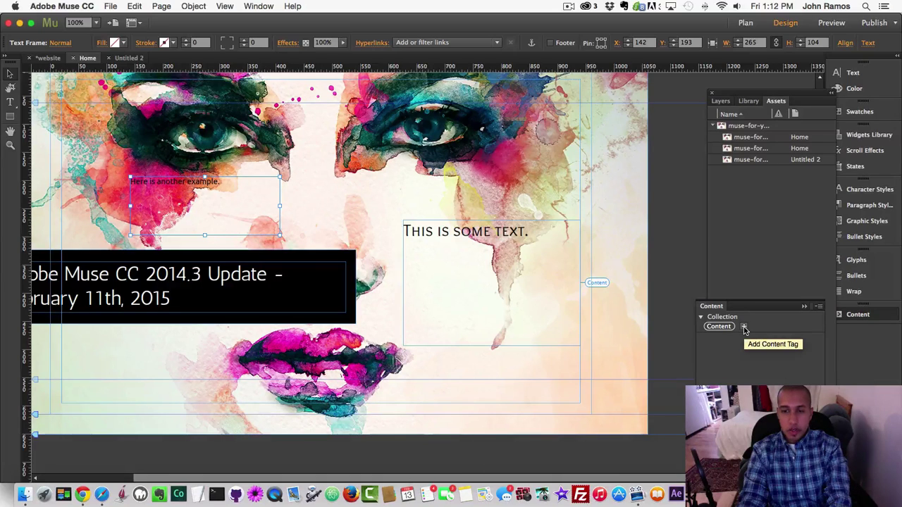
pyautogui.click(744, 327)
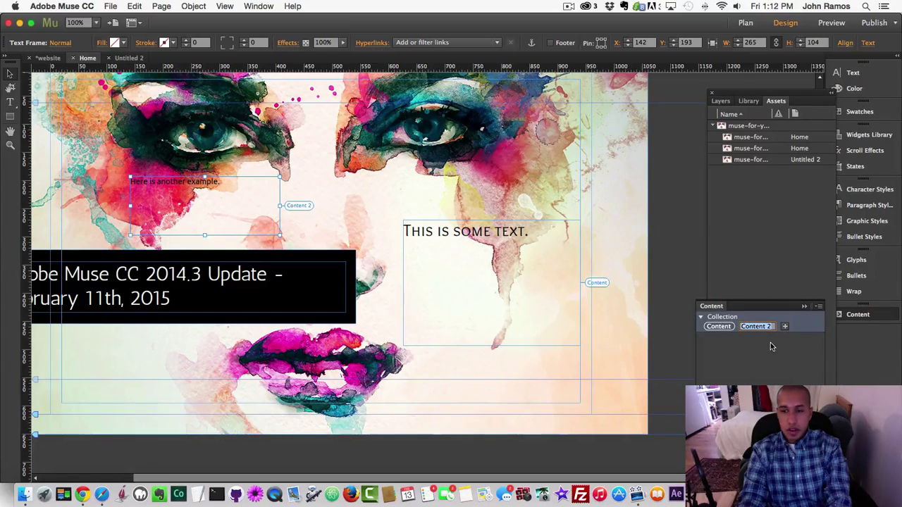
pyautogui.press('Return')
# - Draw a second text frame filled with the Content 2 text and reposition both frames
pyautogui.moveTo(197, 219); pyautogui.dragTo(189, 224)
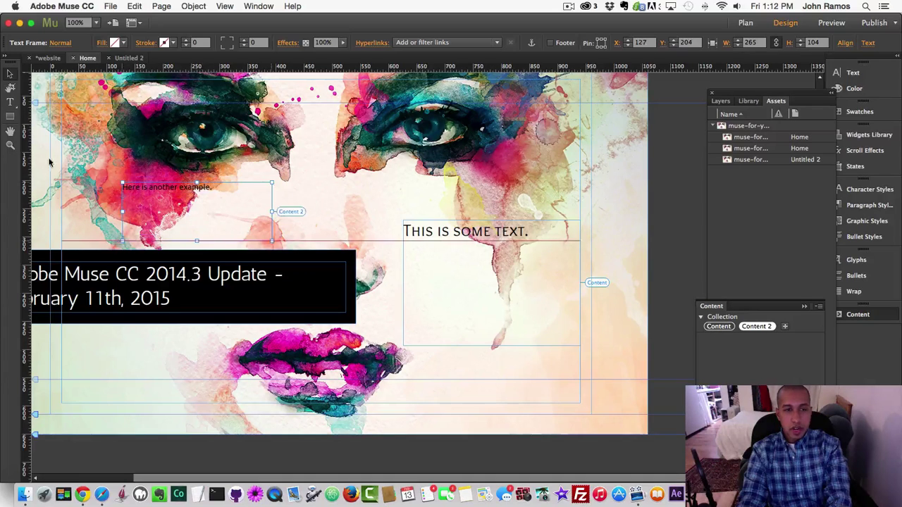
pyautogui.click(8, 102)
pyautogui.moveTo(368, 135); pyautogui.dragTo(532, 203)
pyautogui.moveTo(759, 326); pyautogui.dragTo(495, 389)
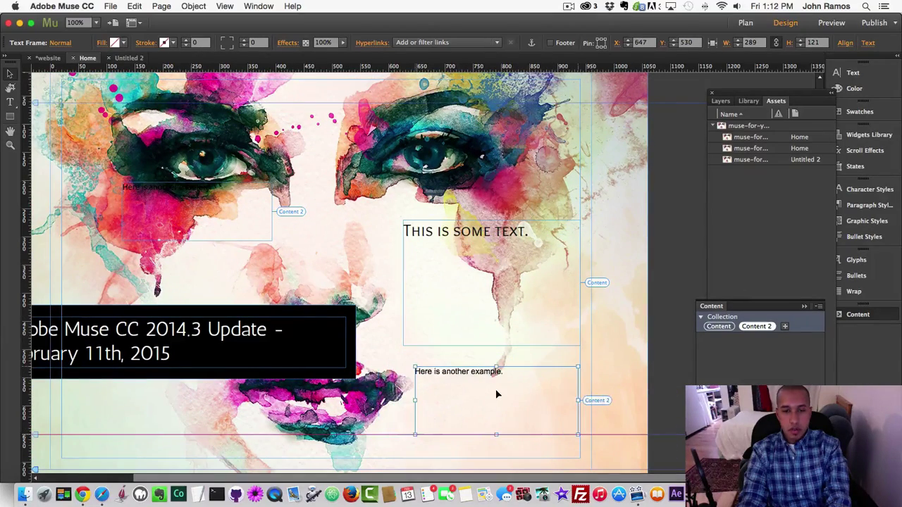
pyautogui.click(139, 190)
pyautogui.moveTo(139, 191); pyautogui.dragTo(161, 215)
# - Hide the slideshow background image in Layer 1 of the Layers panel
pyautogui.click(109, 131)
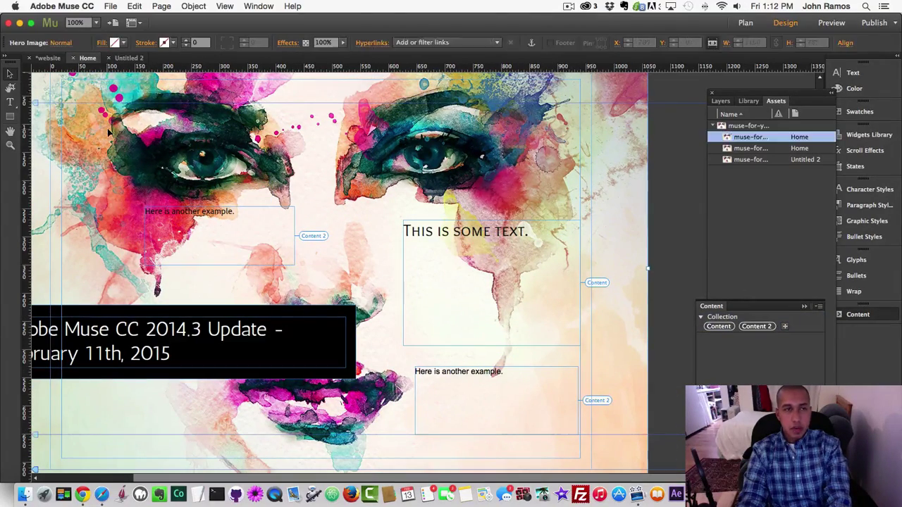
pyautogui.scroll(2, 326, 160)
pyautogui.click(721, 102)
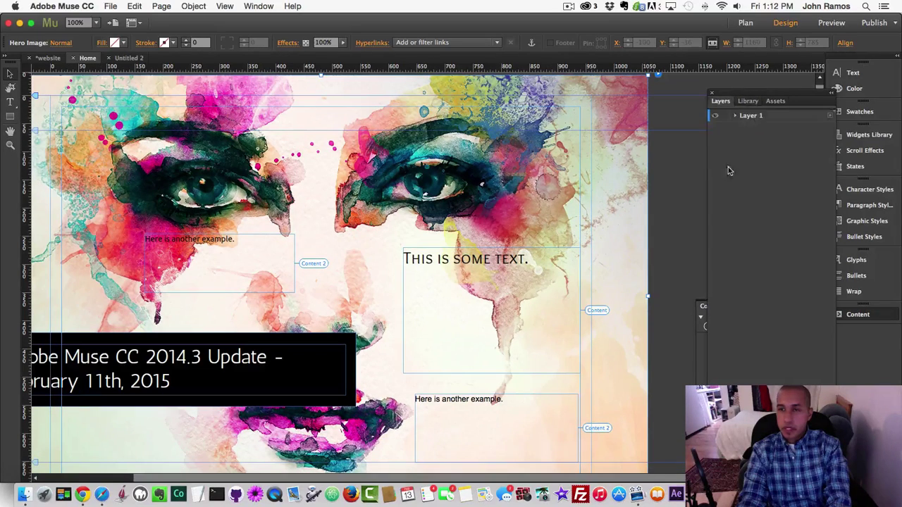
pyautogui.click(715, 116)
pyautogui.click(715, 115)
pyautogui.click(735, 115)
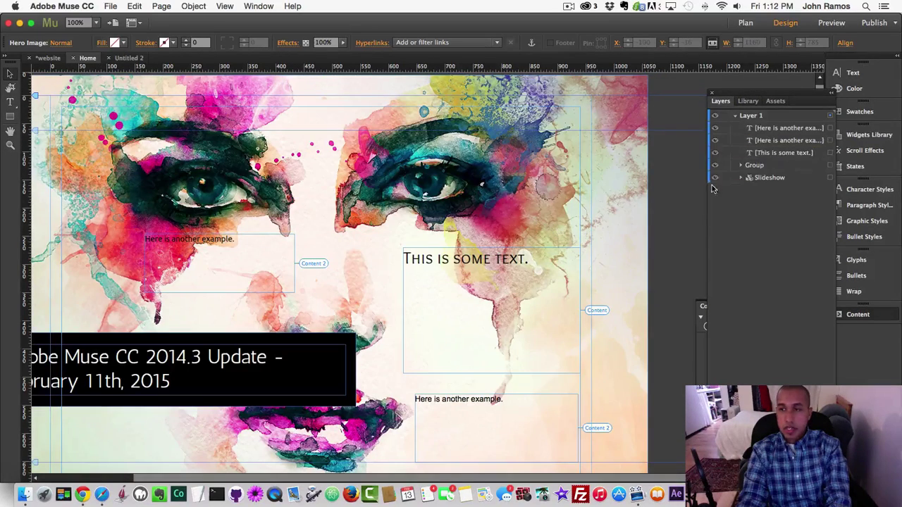
pyautogui.click(715, 178)
# - Delete the 'This is some text.' frame and the remaining old text frame
pyautogui.moveTo(217, 242); pyautogui.dragTo(167, 161)
pyautogui.moveTo(466, 419); pyautogui.dragTo(395, 185)
pyautogui.click(221, 172)
pyautogui.click(442, 194)
pyautogui.click(485, 264)
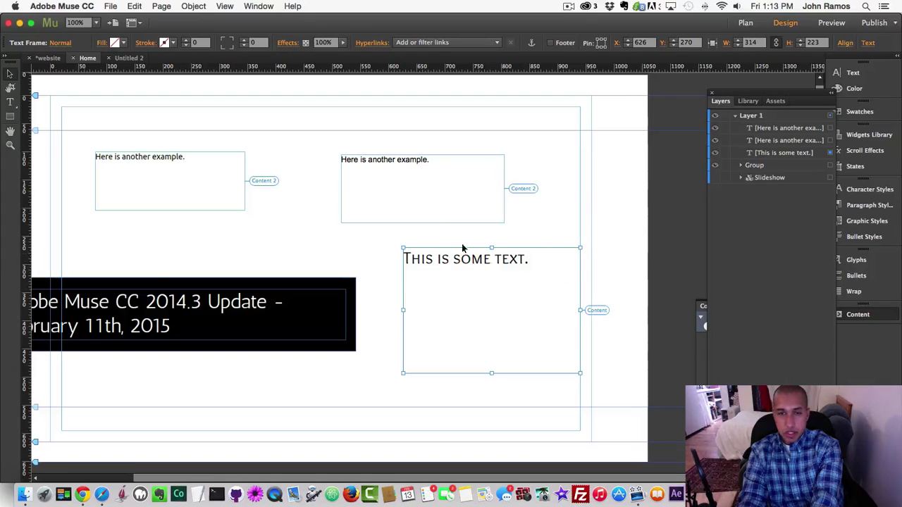
pyautogui.press('Delete')
pyautogui.press('Delete')
pyautogui.click(233, 186)
pyautogui.press('Delete')
# - Draw a new empty 297×148 text frame near the top of the page
pyautogui.press('t')
pyautogui.moveTo(181, 162); pyautogui.dragTo(348, 245)
pyautogui.click(9, 73)
pyautogui.click(298, 210)
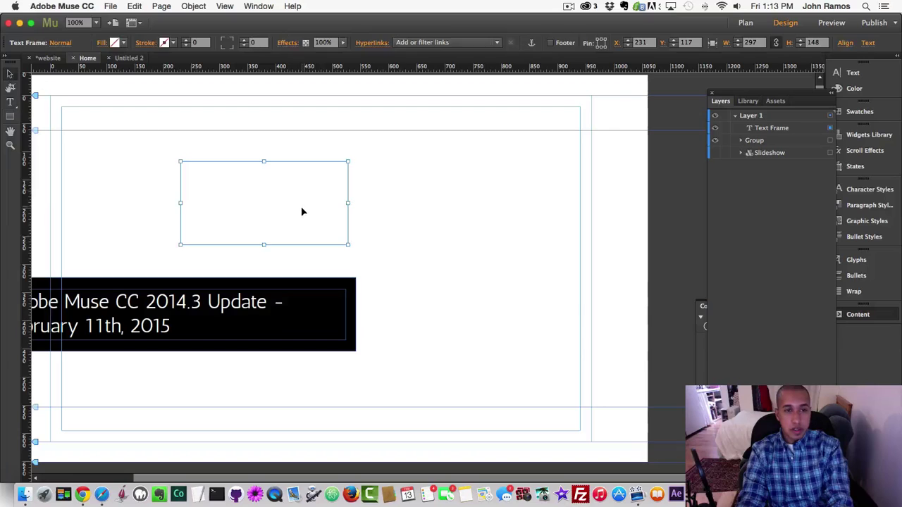
# - Fill the new frame from the Content tags, ending on Content 2's 'Here is another example.'
pyautogui.click(881, 324)
pyautogui.click(720, 327)
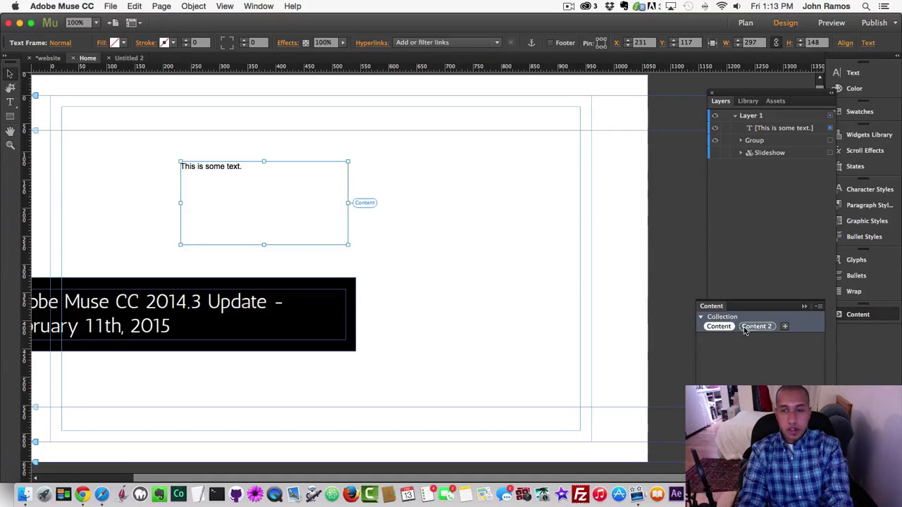
pyautogui.click(756, 326)
pyautogui.click(725, 327)
pyautogui.click(756, 326)
pyautogui.click(719, 326)
pyautogui.click(756, 326)
pyautogui.click(719, 326)
pyautogui.click(755, 327)
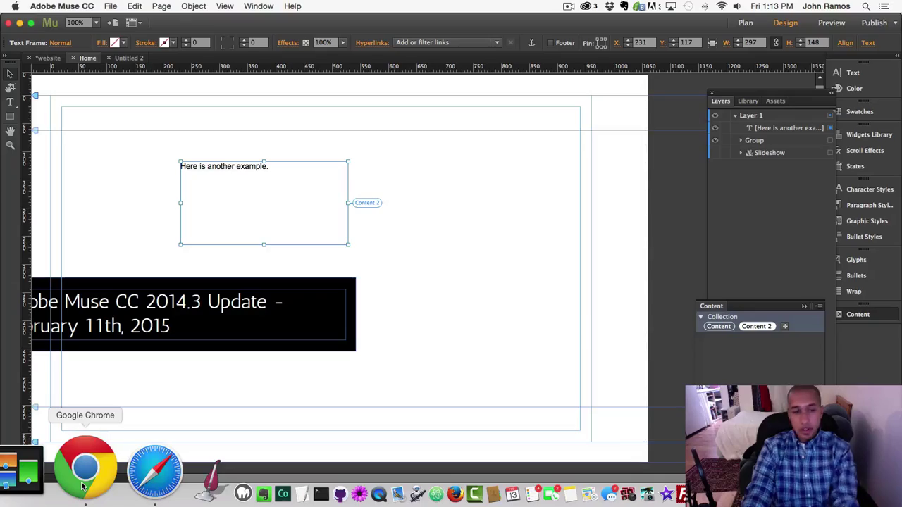
# - Skim the help notes on content tags and new preview sizes, then return to Muse's Plan view
pyautogui.click(747, 327)
pyautogui.click(82, 494)
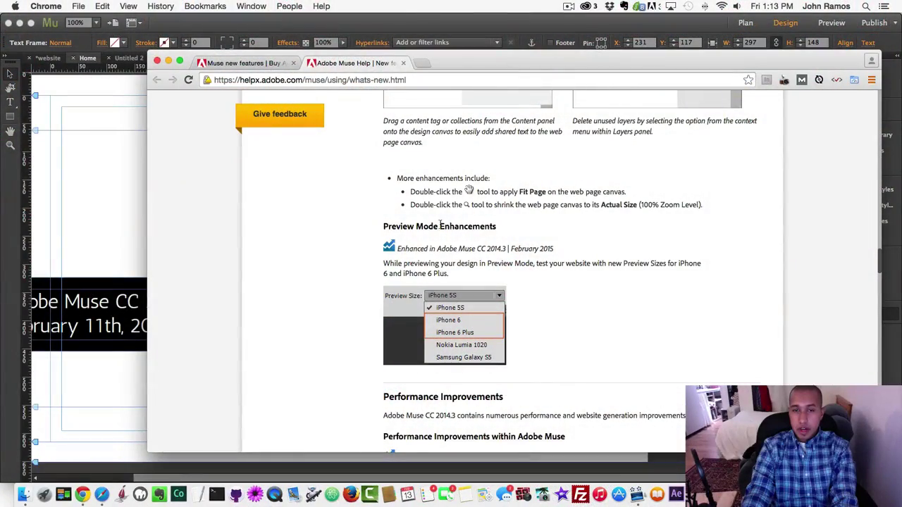
pyautogui.scroll(-1, 510, 247)
pyautogui.scroll(5, 437, 239)
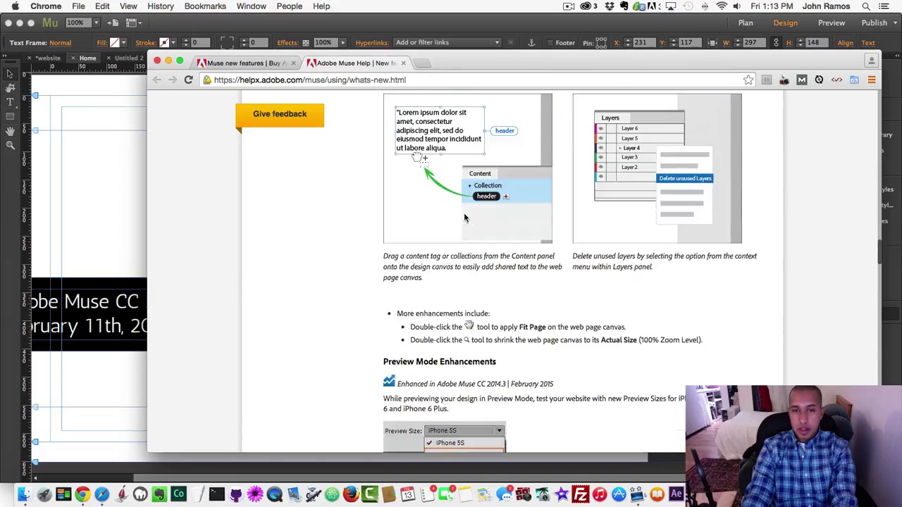
pyautogui.scroll(-2, 478, 224)
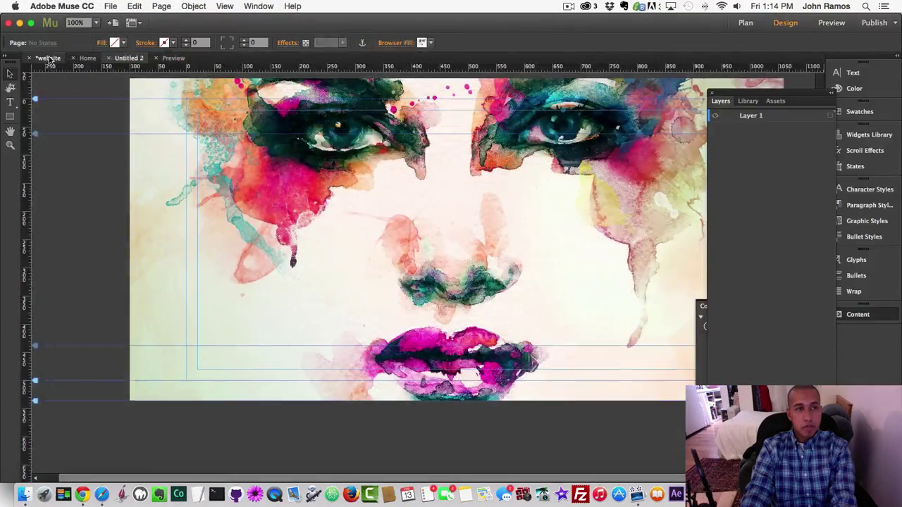
pyautogui.click(48, 58)
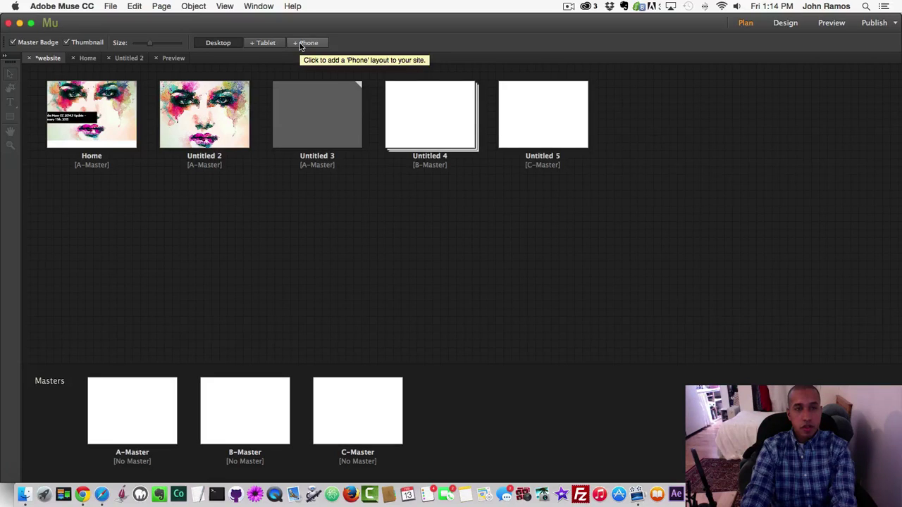
# - Add a Phone layout copied from Desktop with browser fill, then open the Untitled 2 phone page
pyautogui.click(307, 43)
pyautogui.click(438, 229)
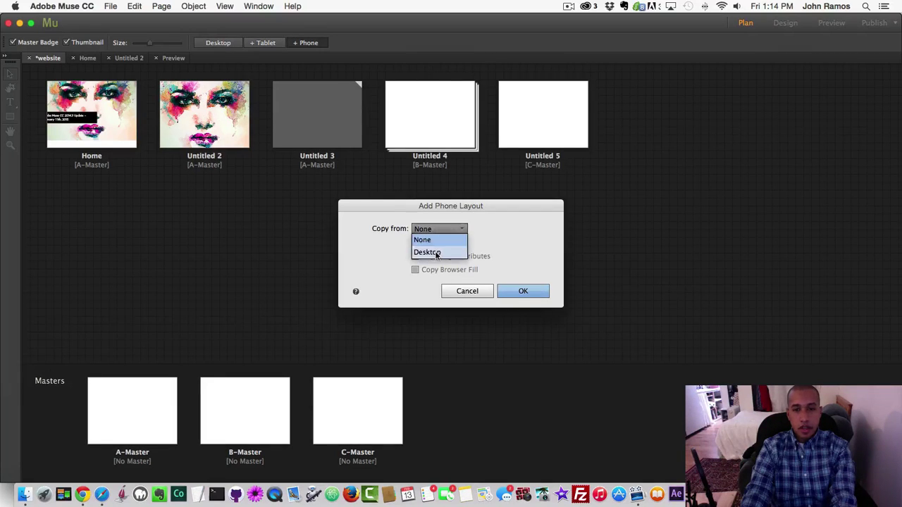
pyautogui.click(439, 254)
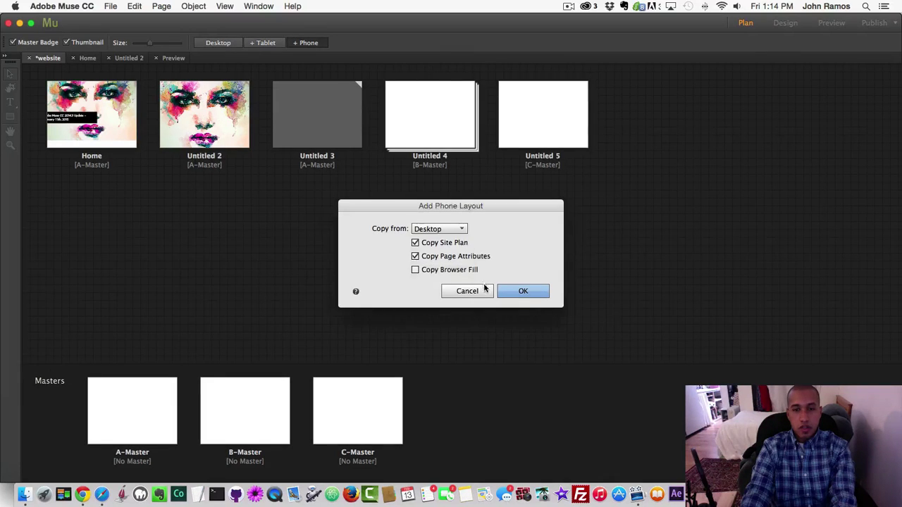
pyautogui.click(415, 269)
pyautogui.click(520, 321)
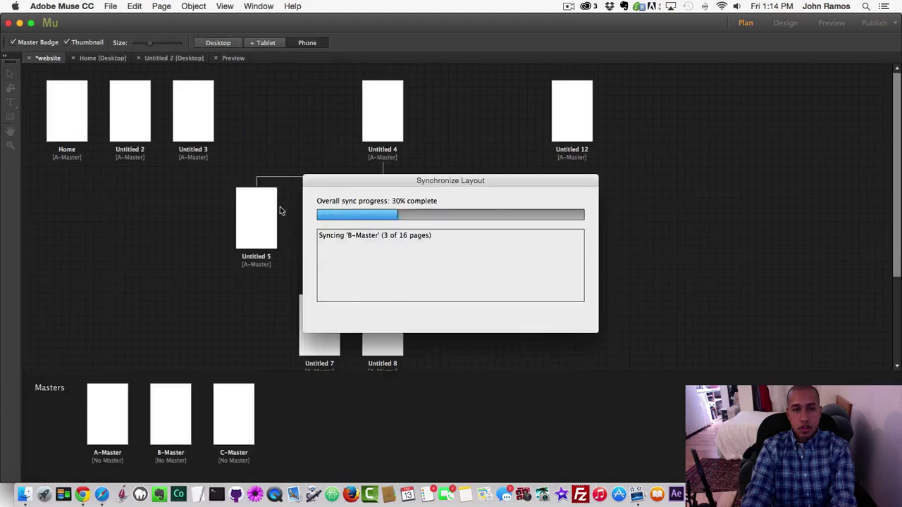
pyautogui.doubleClick(116, 130)
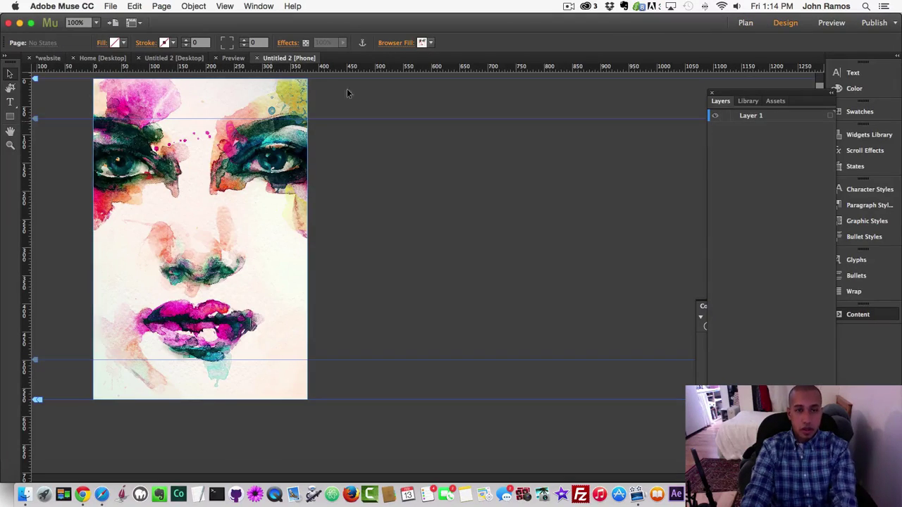
# - Preview the phone page at iPhone 6, iPhone 6 Plus, Nokia Lumia 1020 and Samsung Galaxy S5 sizes
pyautogui.click(831, 24)
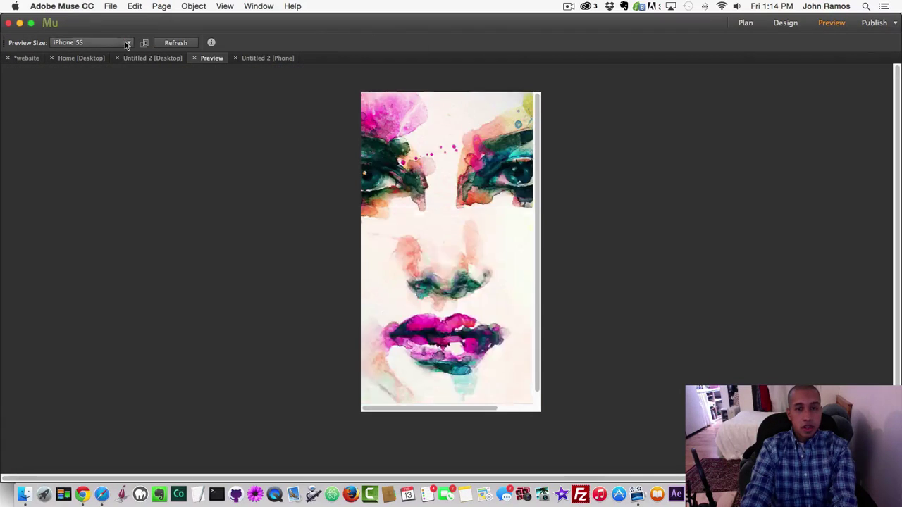
pyautogui.click(129, 44)
pyautogui.click(83, 66)
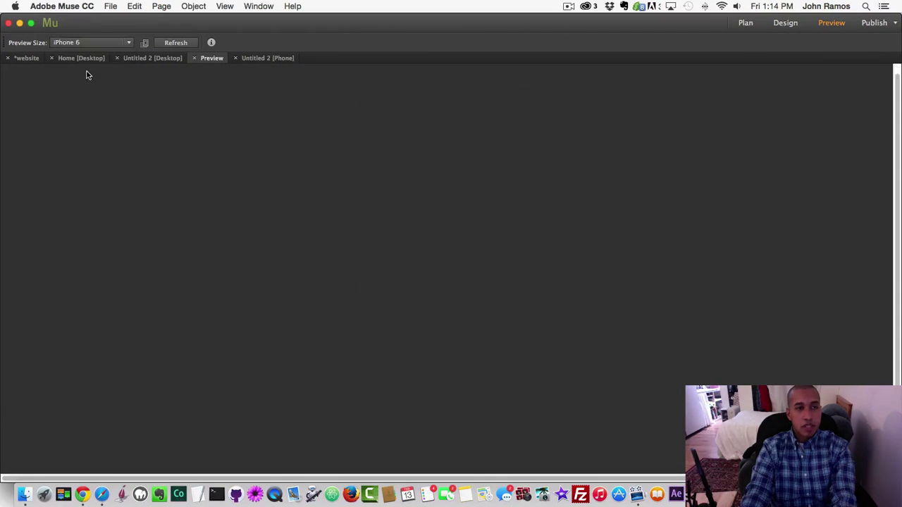
pyautogui.click(129, 44)
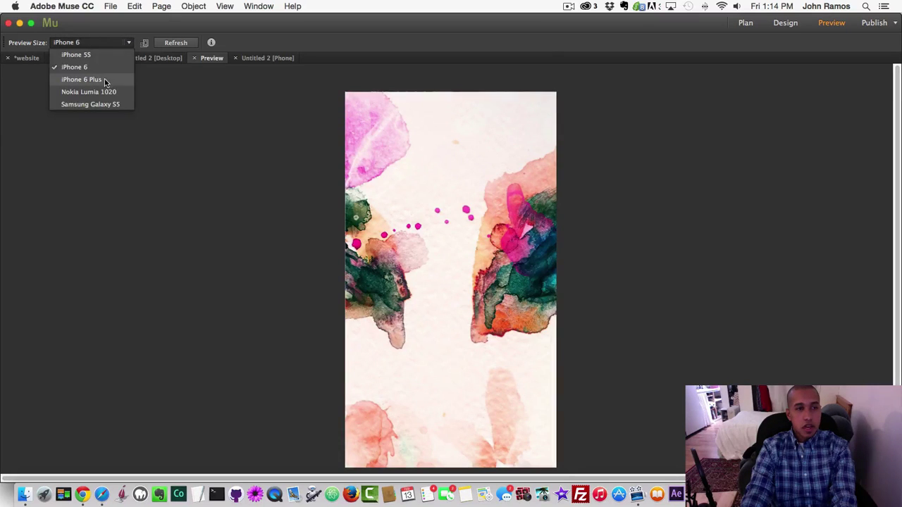
pyautogui.click(105, 79)
pyautogui.click(129, 44)
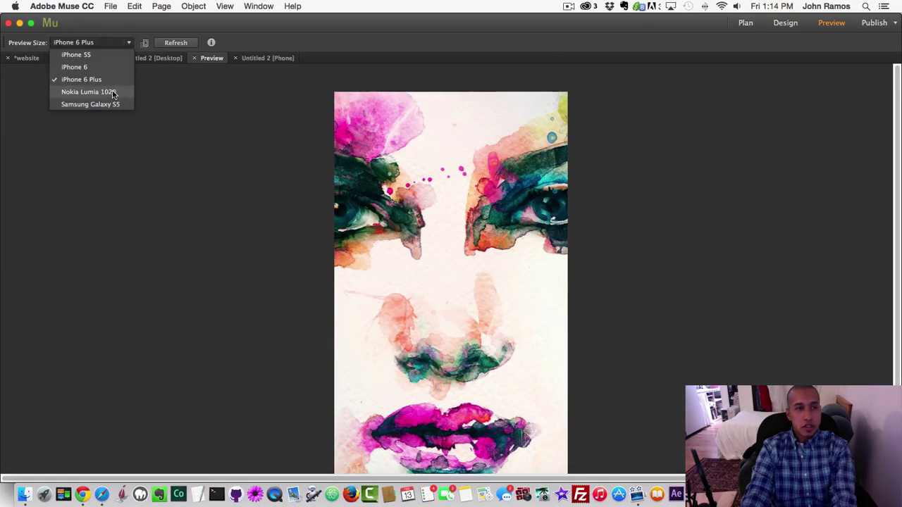
pyautogui.click(112, 91)
pyautogui.click(129, 44)
pyautogui.click(107, 103)
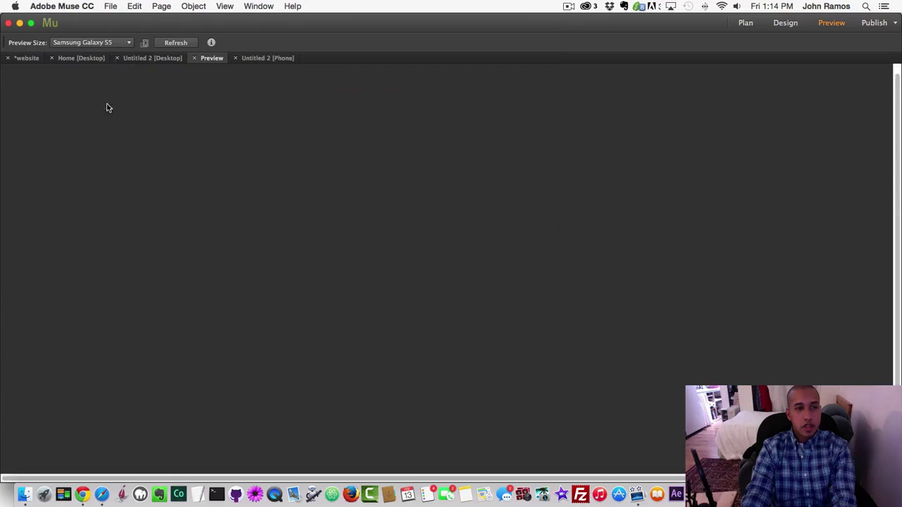
# - Scroll the Galaxy S5 preview, then go back to the site plan
pyautogui.scroll(-10, 212, 161)
pyautogui.scroll(9, 244, 175)
pyautogui.click(127, 42)
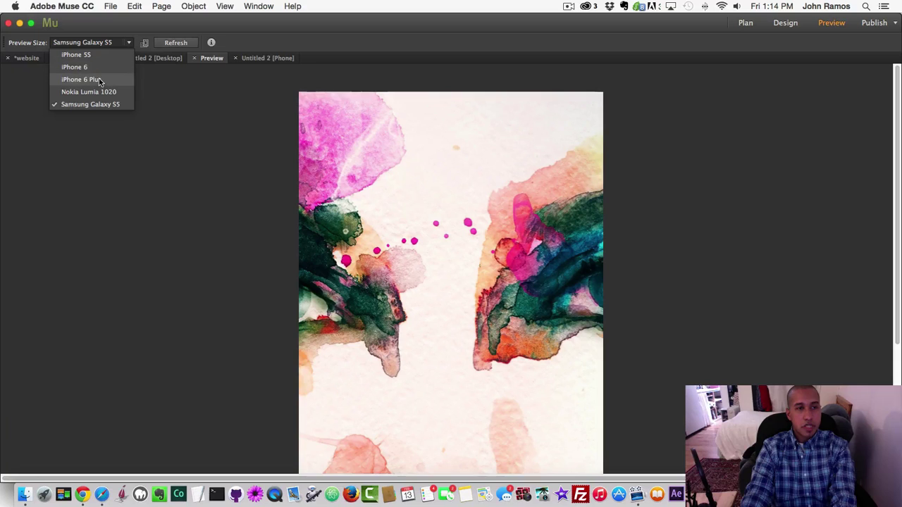
pyautogui.click(197, 97)
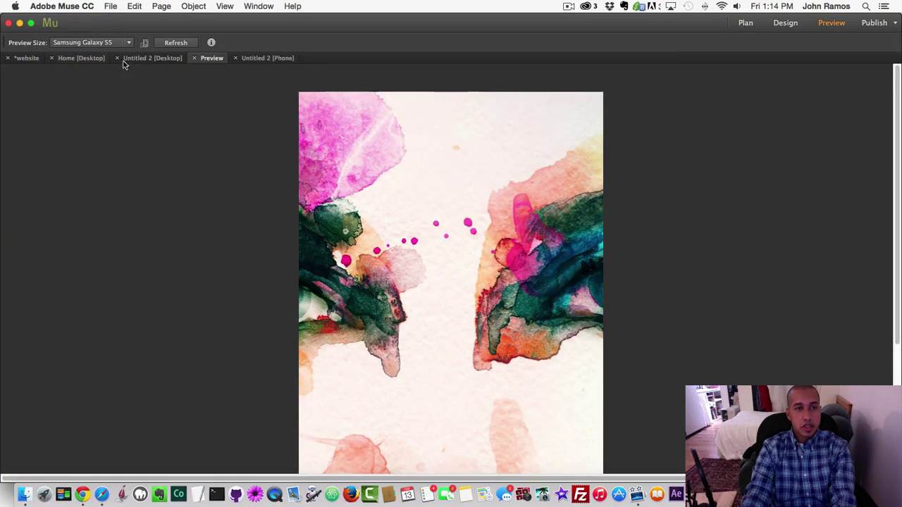
pyautogui.click(27, 58)
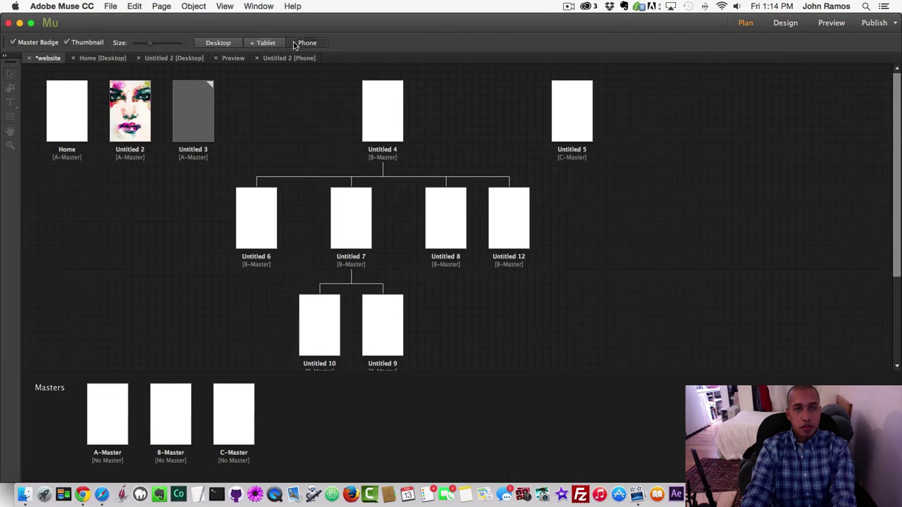
# - In the desktop plan, delete pages Untitled 3 through 12, keeping Home and Untitled 2
pyautogui.click(214, 42)
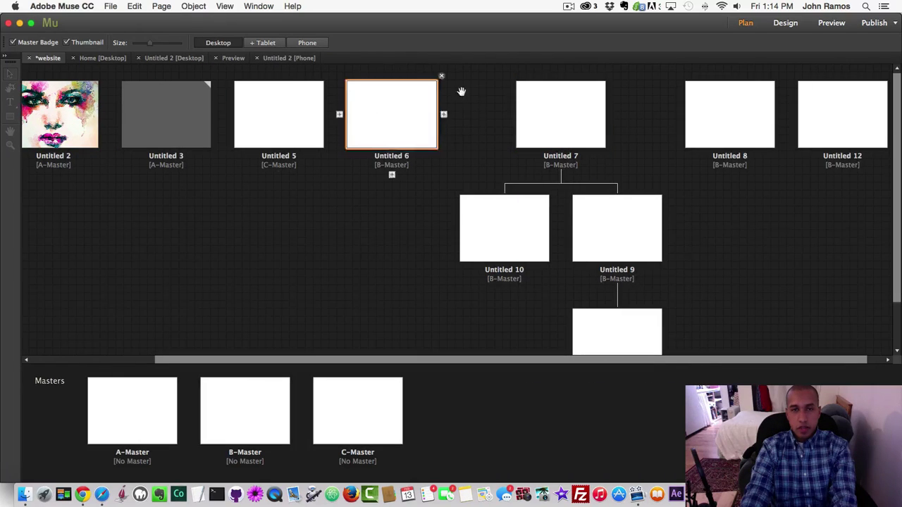
pyautogui.click(443, 78)
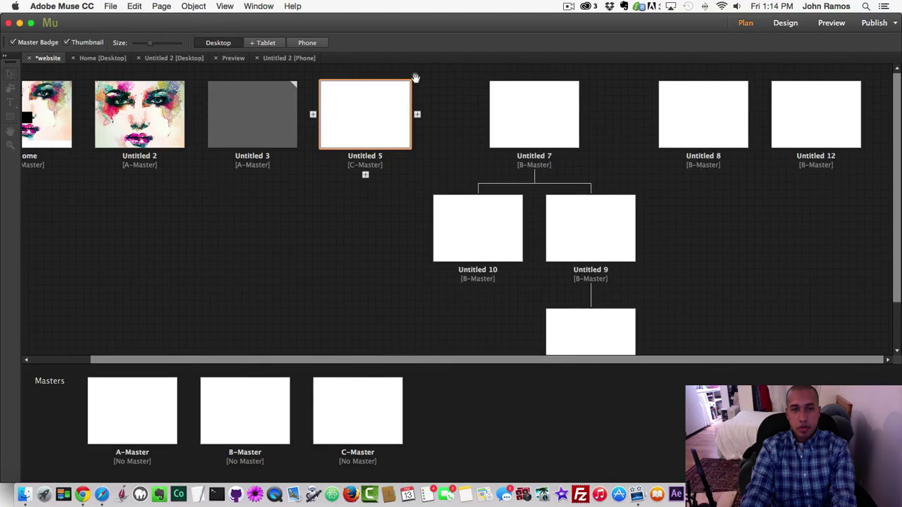
pyautogui.click(416, 78)
pyautogui.click(534, 75)
pyautogui.moveTo(559, 90)
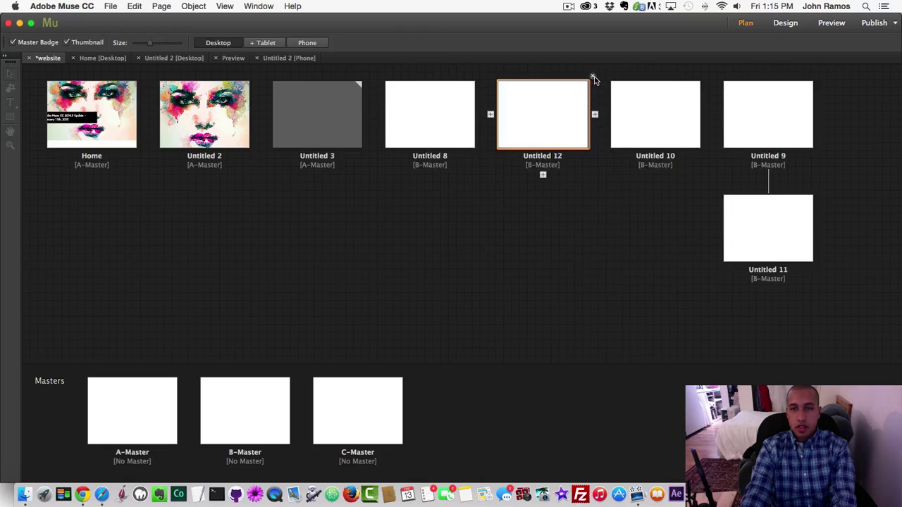
pyautogui.click(592, 77)
pyautogui.click(593, 77)
pyautogui.click(592, 77)
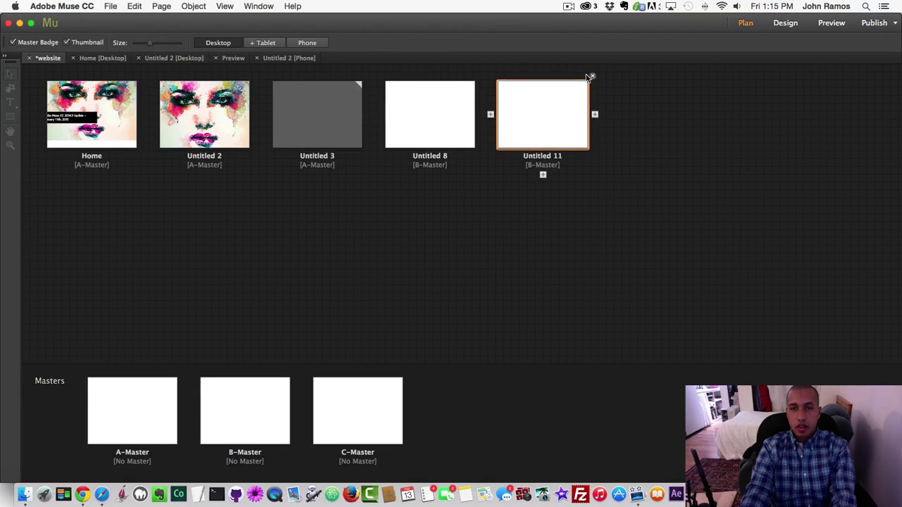
pyautogui.click(590, 76)
pyautogui.click(479, 76)
pyautogui.moveTo(365, 123)
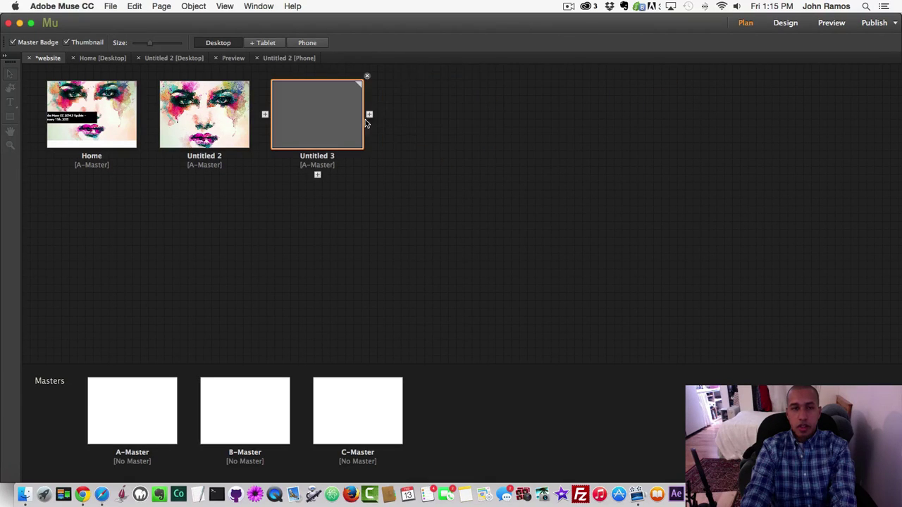
pyautogui.click(366, 77)
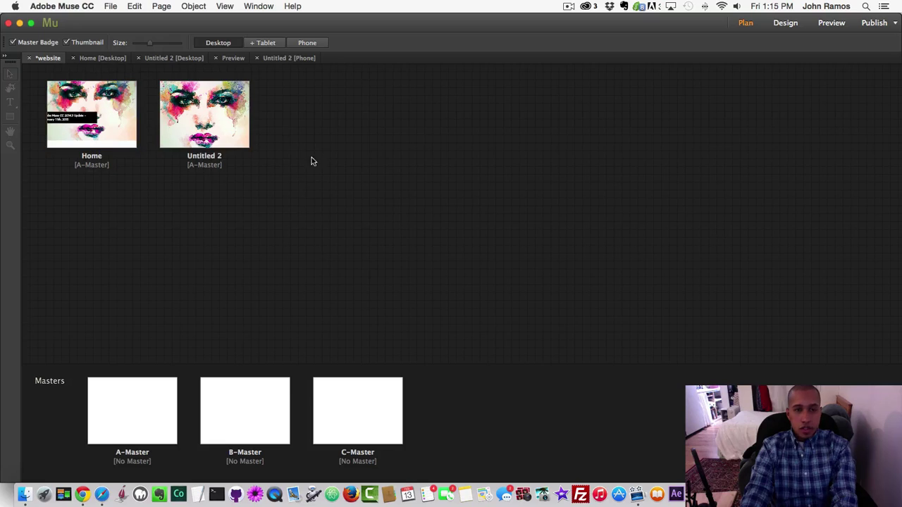
# - Scroll Chrome's Muse help page down to Show or Hide Frame Edges, then return to Muse
pyautogui.click(81, 472)
pyautogui.scroll(3, 525, 321)
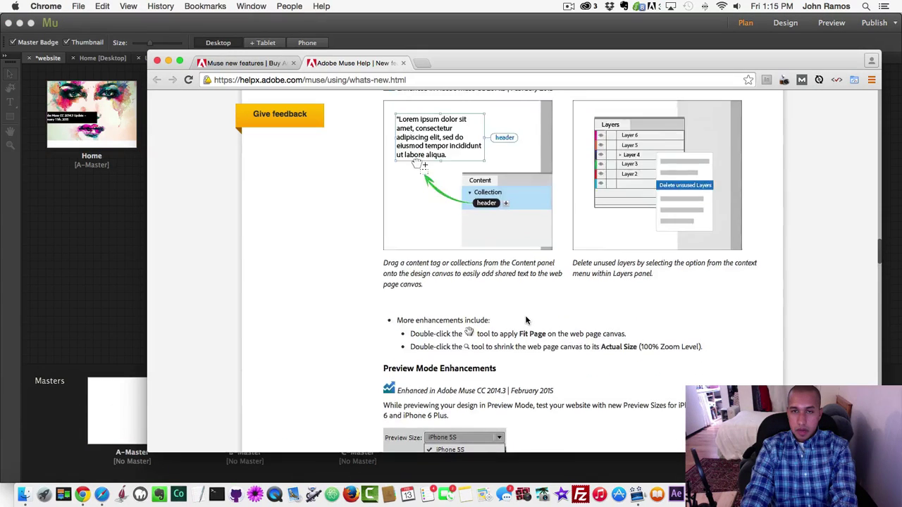
pyautogui.scroll(-10, 526, 321)
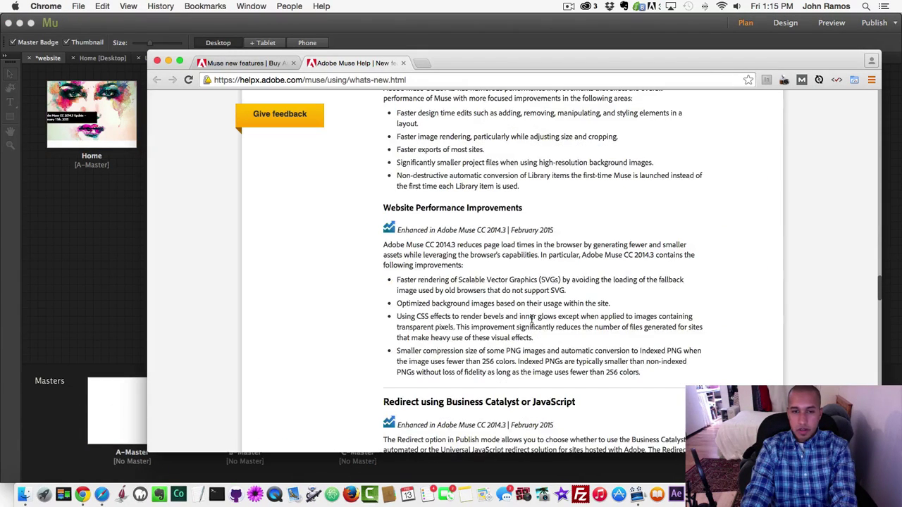
pyautogui.scroll(5, 532, 318)
pyautogui.scroll(-5, 539, 296)
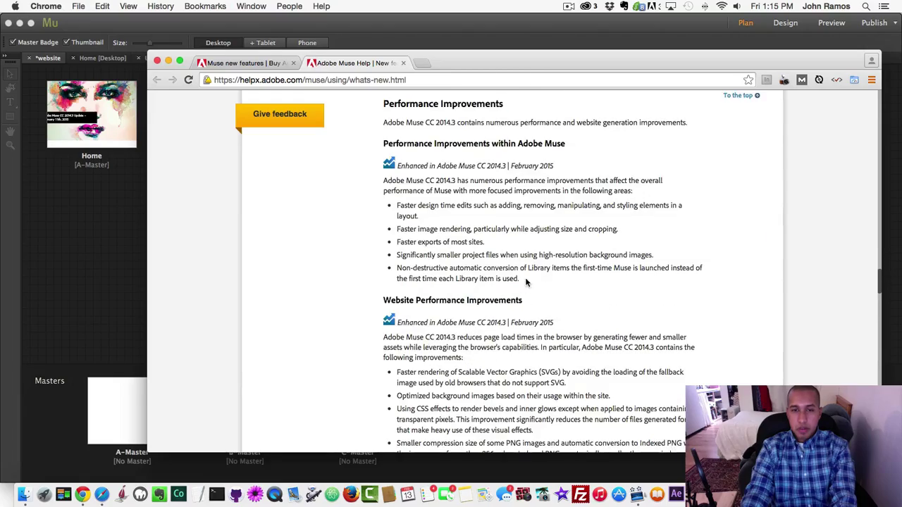
pyautogui.scroll(-5, 556, 279)
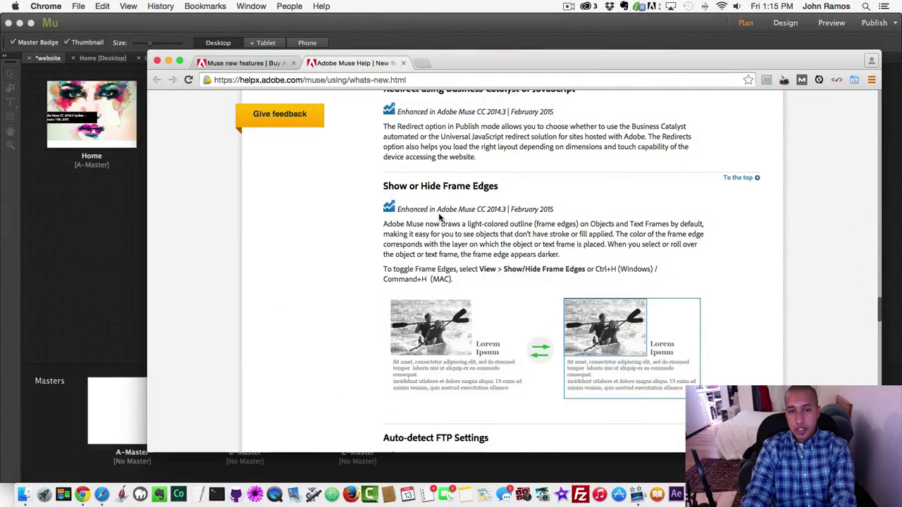
pyautogui.scroll(-1, 476, 247)
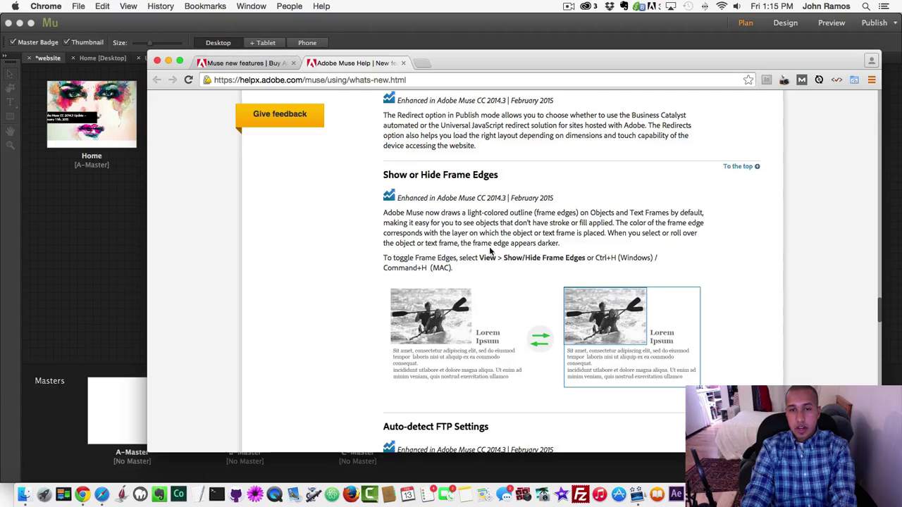
pyautogui.click(107, 230)
# - Open the Home page, then hide, show and hide frame edges again so they stay hidden
pyautogui.doubleClick(101, 105)
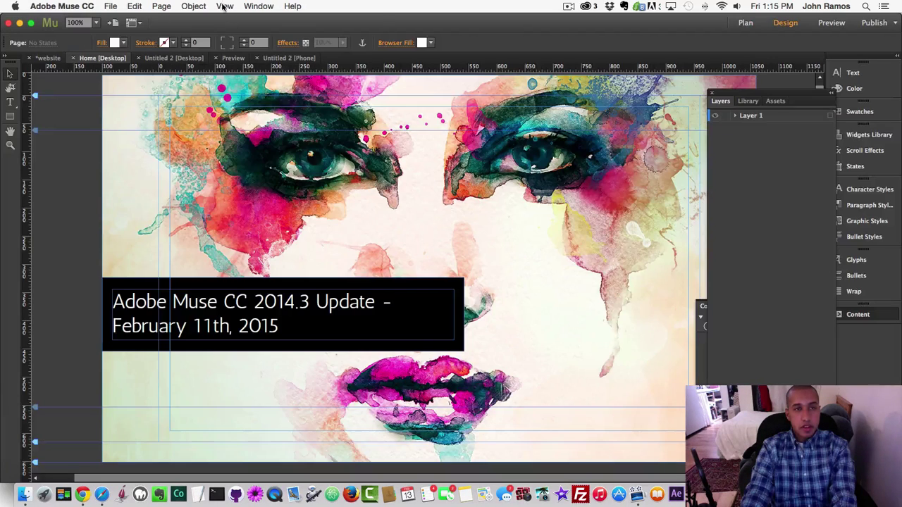
pyautogui.click(224, 5)
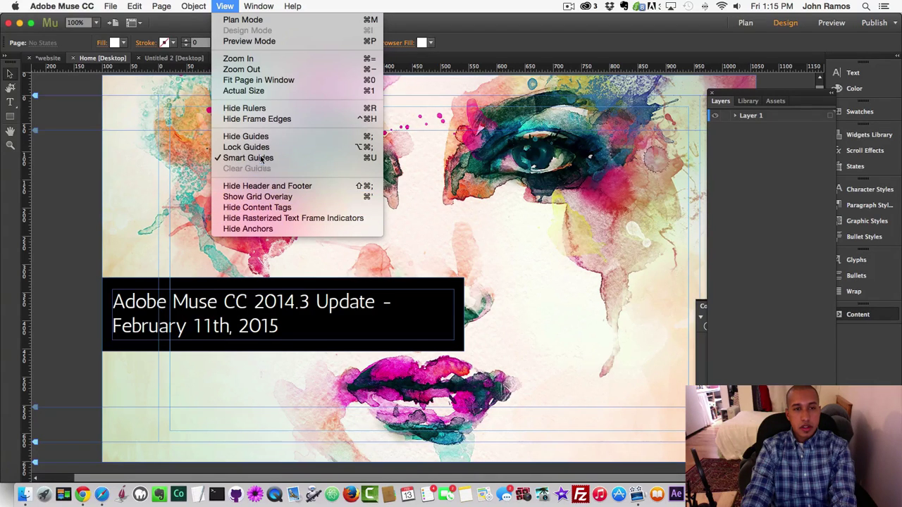
pyautogui.click(246, 119)
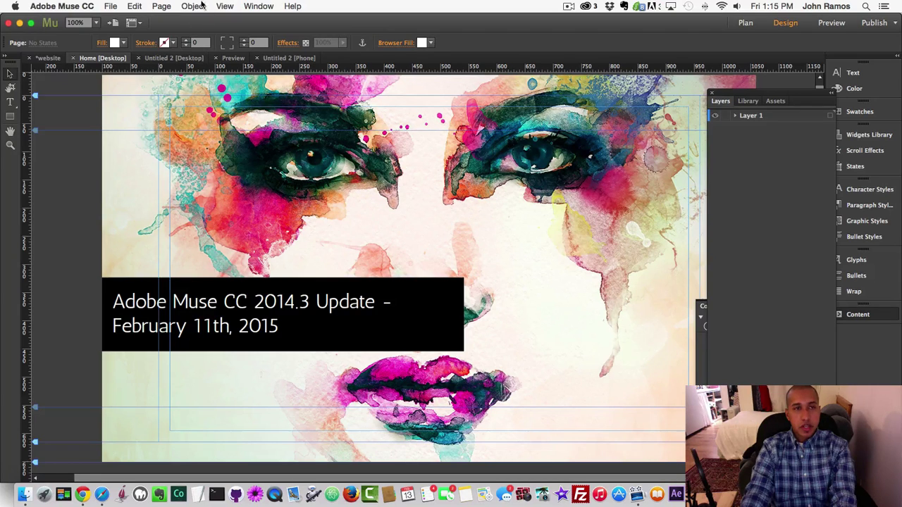
pyautogui.click(225, 6)
pyautogui.click(247, 121)
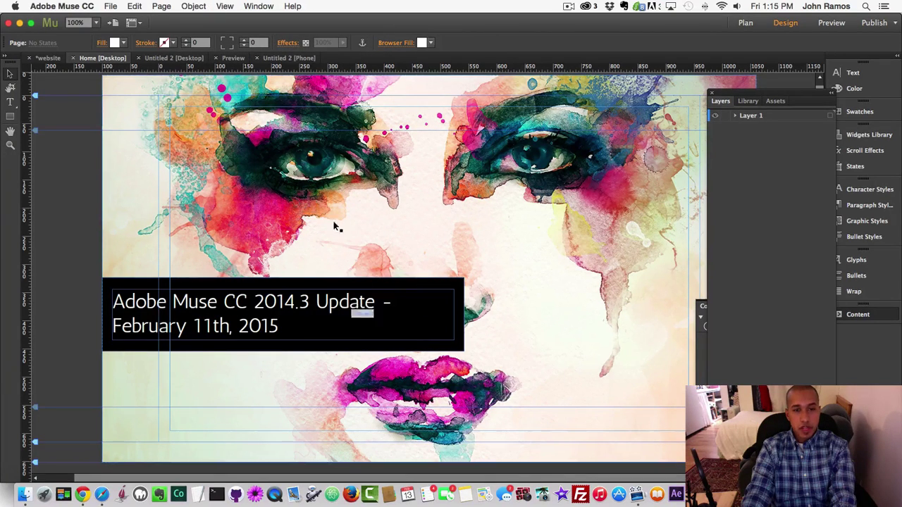
pyautogui.click(225, 6)
pyautogui.click(247, 120)
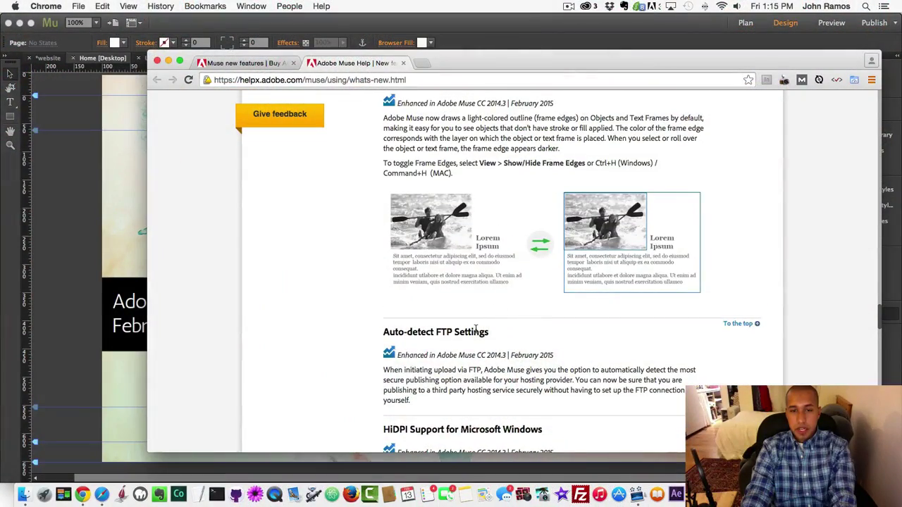
pyautogui.scroll(2, 480, 319)
# - Scroll through the FTP, HiDPI, Enterprise, Performance and Asset Management sections, ending at Go to Asset Use
pyautogui.scroll(-5, 481, 318)
pyautogui.scroll(-1, 468, 224)
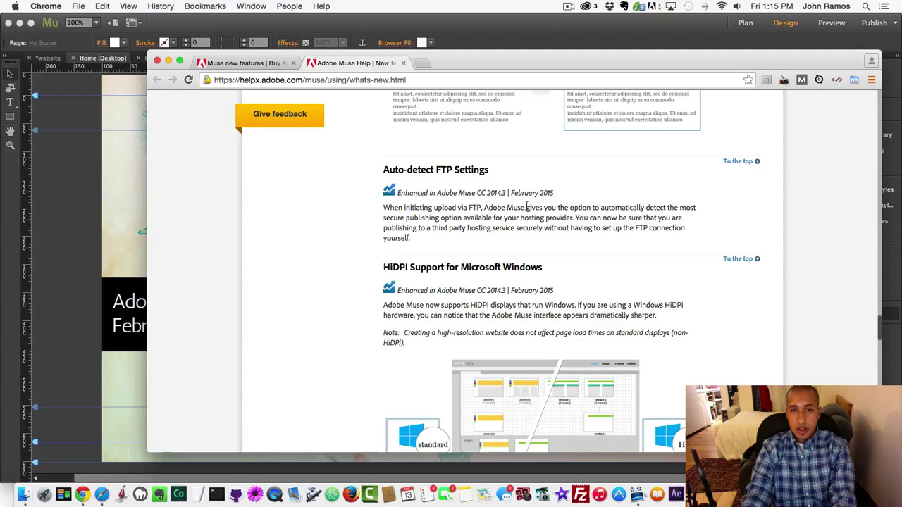
pyautogui.scroll(-2, 535, 217)
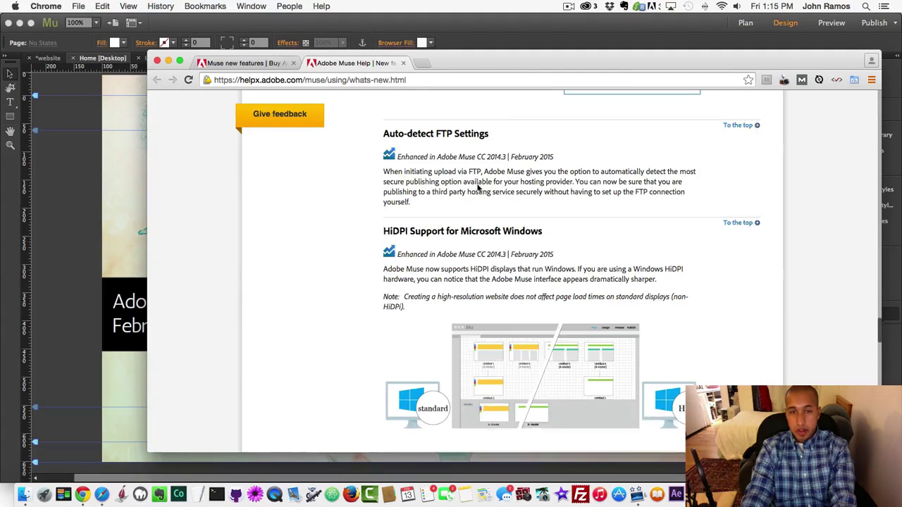
pyautogui.scroll(-3, 516, 169)
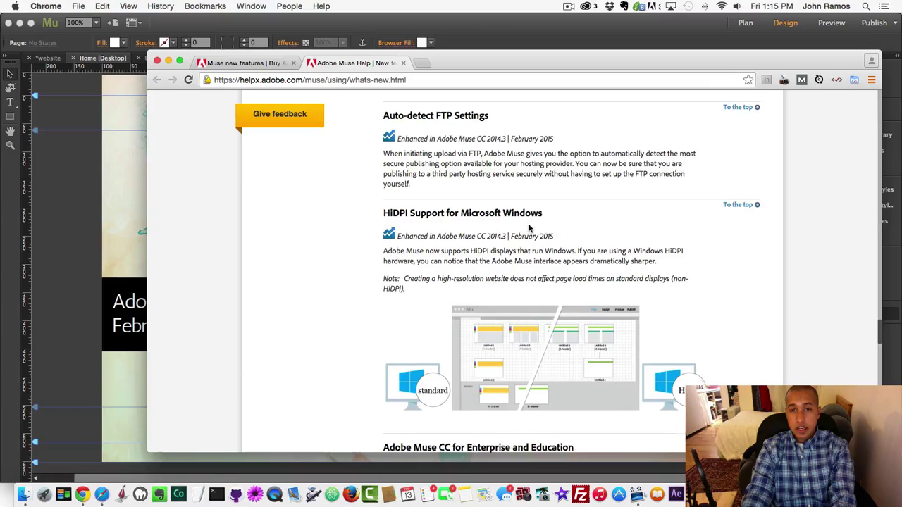
pyautogui.scroll(-10, 496, 186)
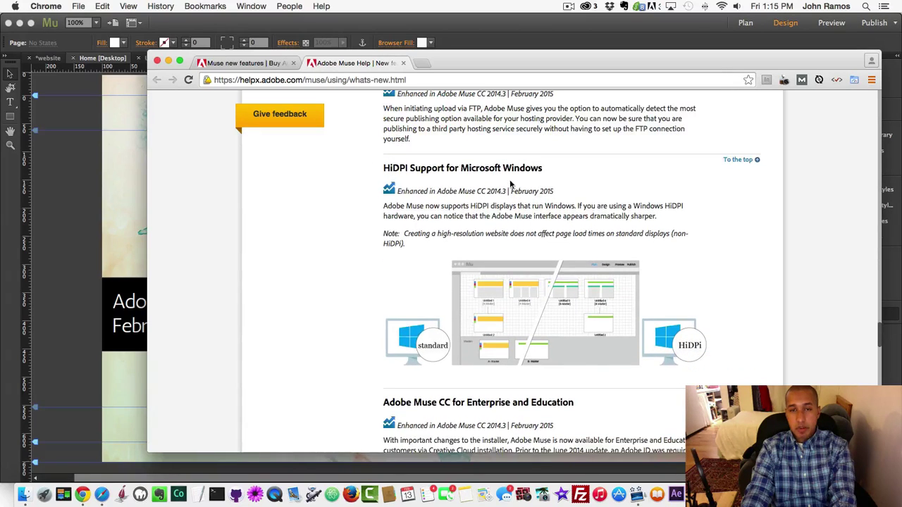
pyautogui.scroll(-1, 506, 259)
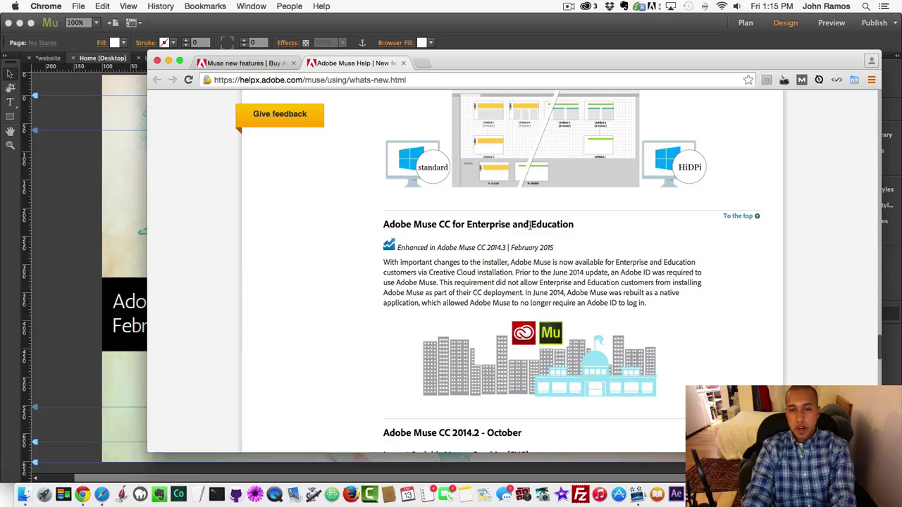
pyautogui.scroll(-6, 535, 236)
pyautogui.scroll(-3, 509, 236)
pyautogui.scroll(10, 509, 239)
pyautogui.scroll(-3, 508, 243)
pyautogui.scroll(10, 509, 255)
pyautogui.scroll(10, 508, 255)
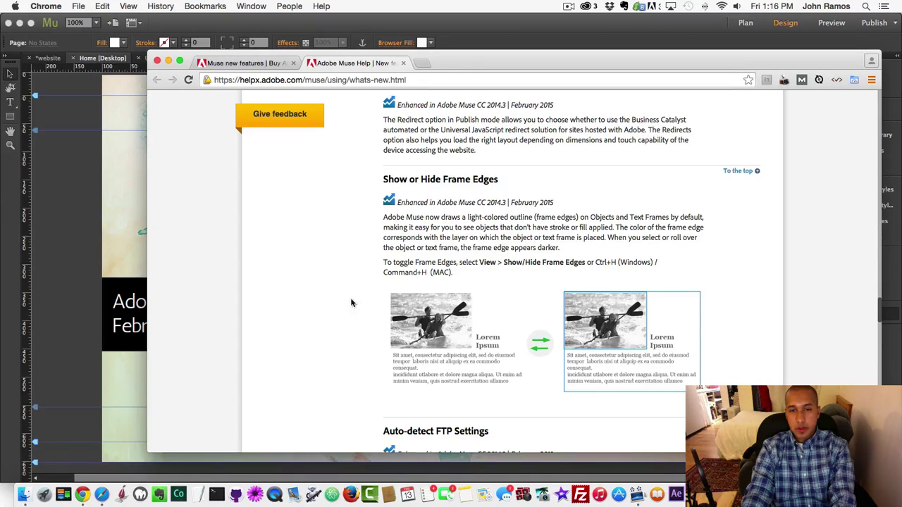
pyautogui.scroll(-1, 478, 346)
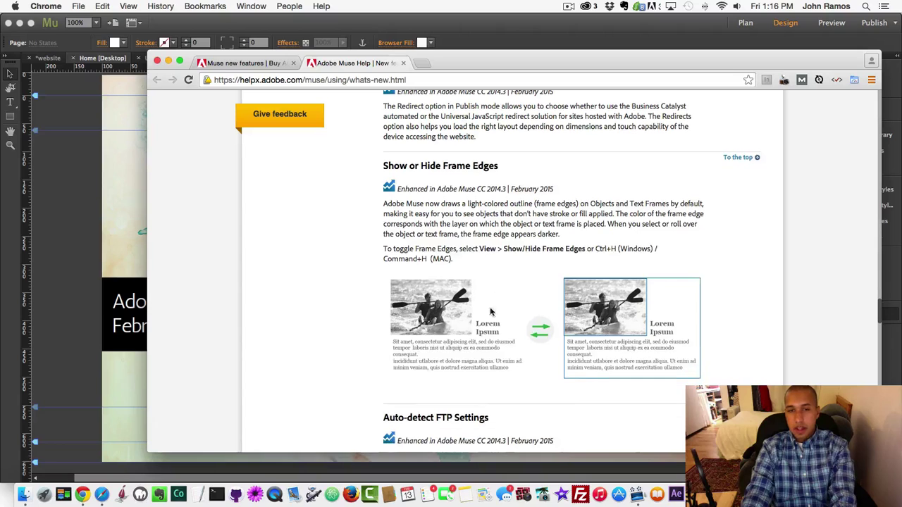
pyautogui.scroll(3, 493, 296)
pyautogui.scroll(10, 503, 239)
pyautogui.scroll(-7, 501, 236)
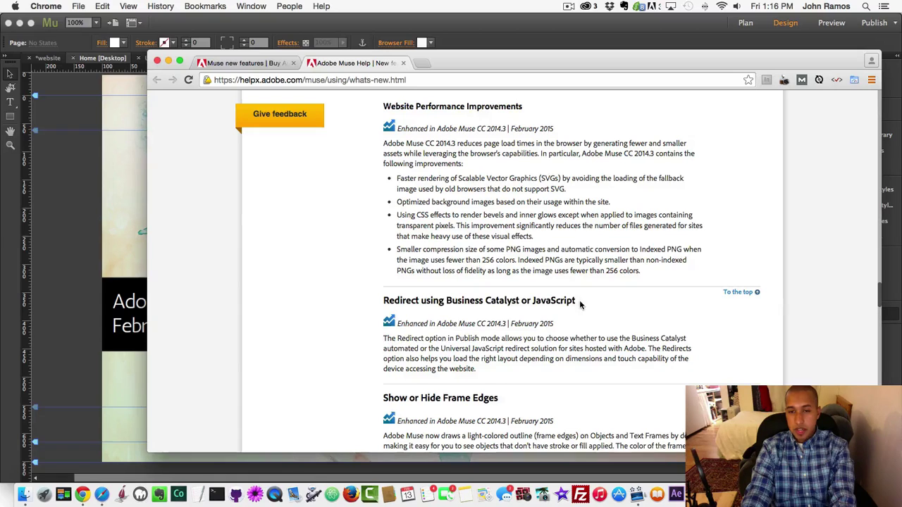
pyautogui.scroll(1, 542, 300)
pyautogui.scroll(4, 535, 310)
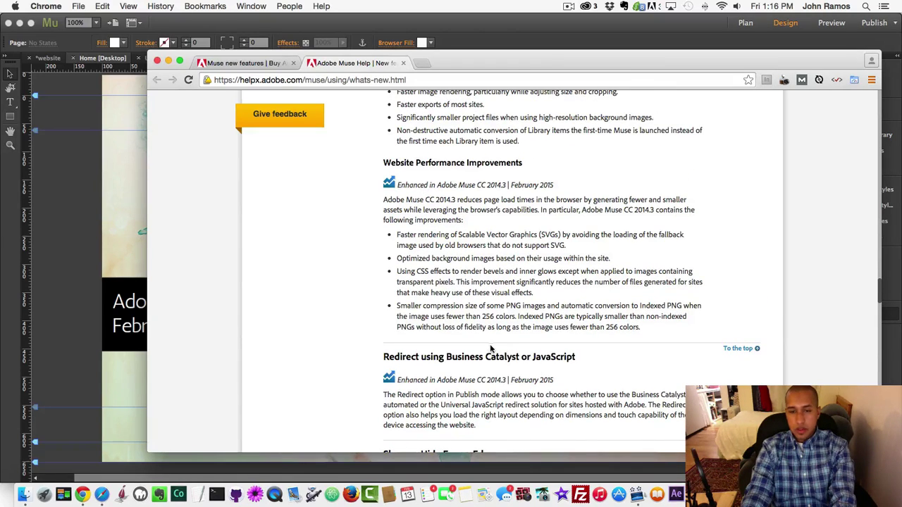
pyautogui.scroll(10, 489, 343)
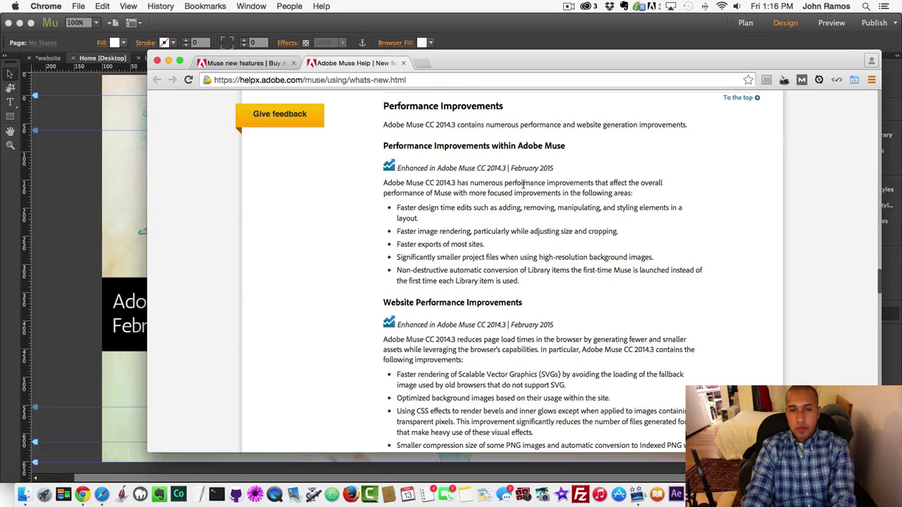
pyautogui.scroll(-6, 510, 308)
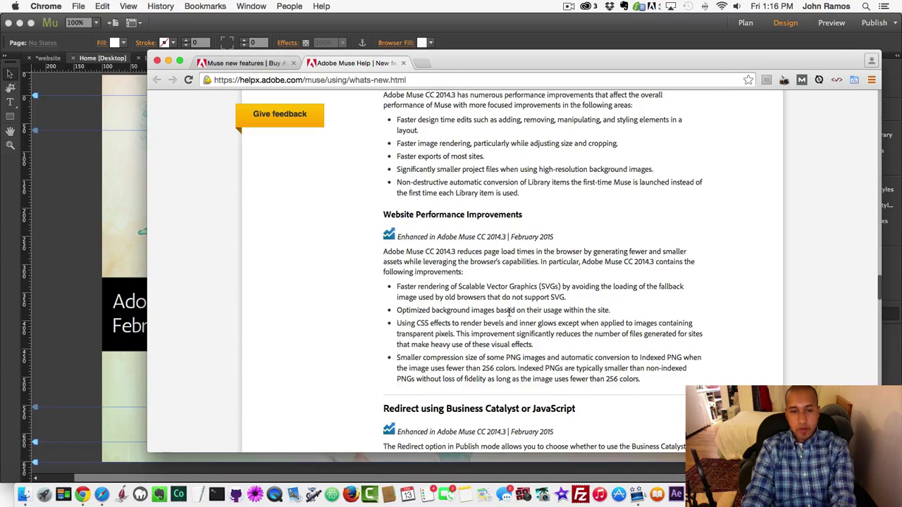
pyautogui.scroll(15, 578, 257)
pyautogui.scroll(-6, 579, 248)
pyautogui.scroll(-7, 579, 248)
pyautogui.scroll(3, 574, 239)
pyautogui.scroll(-20, 564, 219)
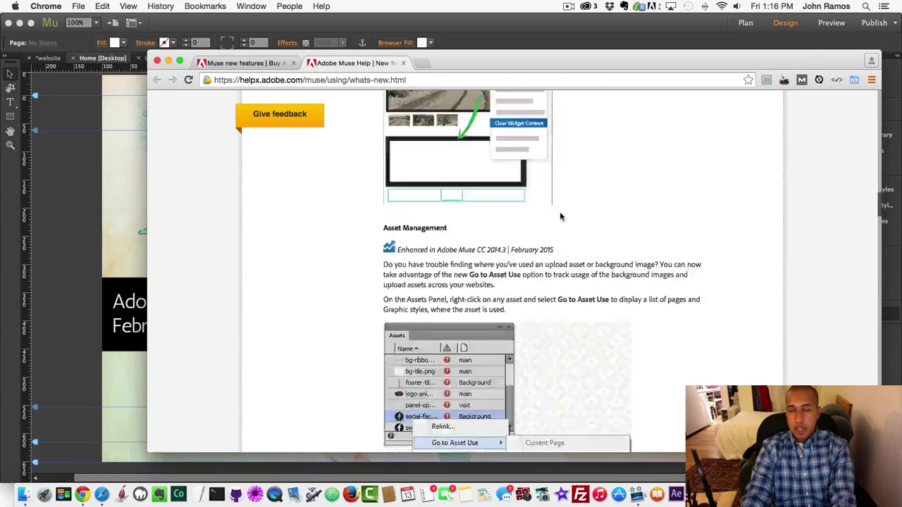
# - Scroll back up to the 'New features summary' header and its section links
pyautogui.scroll(20, 560, 211)
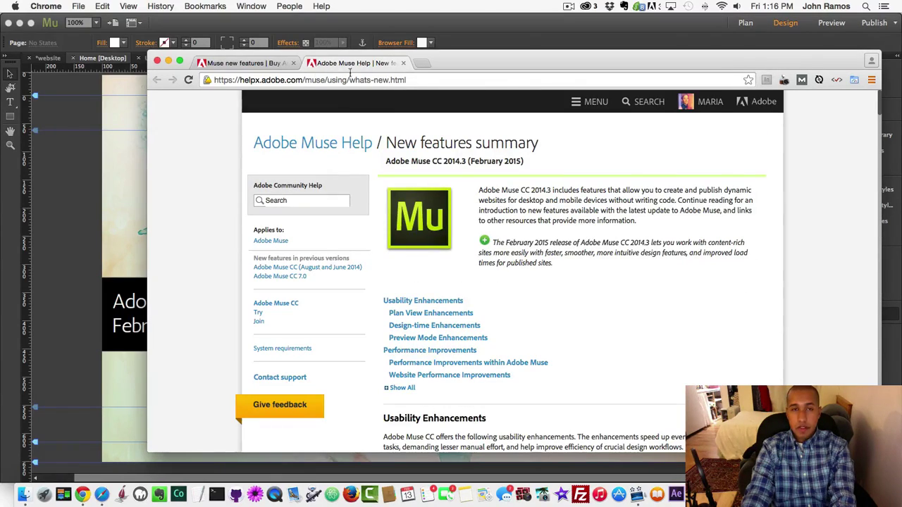